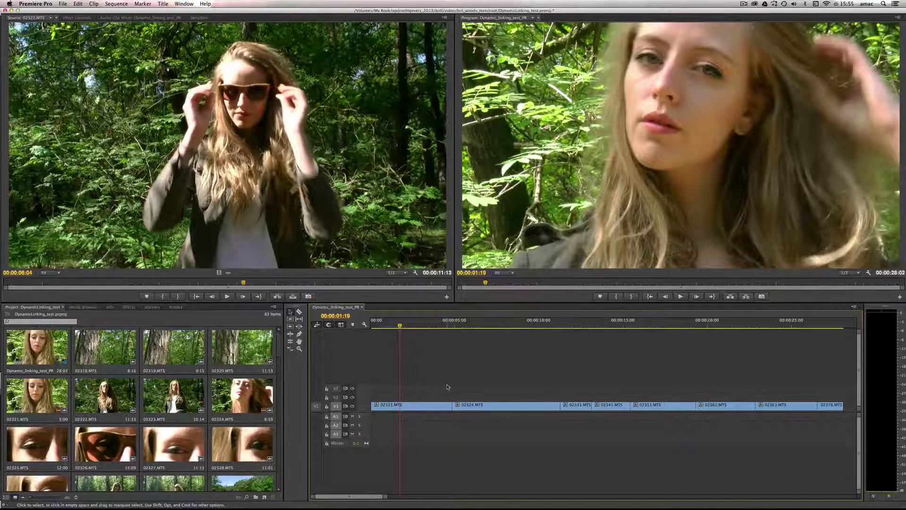
Scrub back and forth through the whole sequence and browse the source clips in the project
{"action": "left_click_drag", "start_coordinate": [401, 327], "coordinate": [708, 325]}
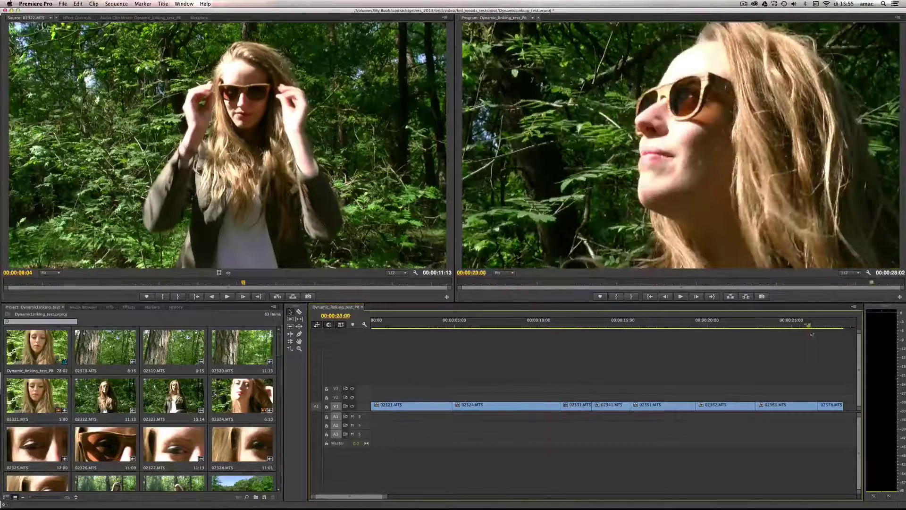
{"action": "left_click_drag", "start_coordinate": [812, 334], "coordinate": [505, 325]}
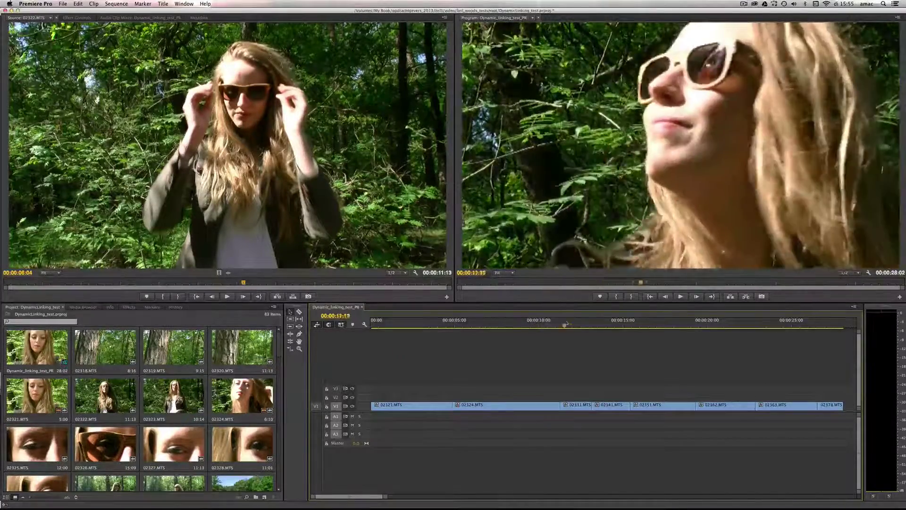
{"action": "left_click_drag", "start_coordinate": [566, 325], "coordinate": [594, 326]}
{"action": "left_click_drag", "start_coordinate": [733, 327], "coordinate": [840, 339]}
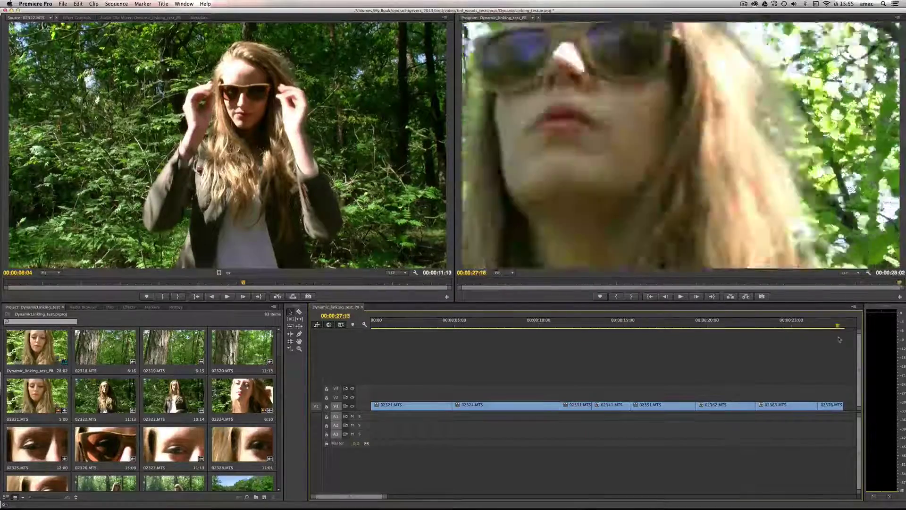
{"action": "left_click_drag", "start_coordinate": [704, 326], "coordinate": [448, 326]}
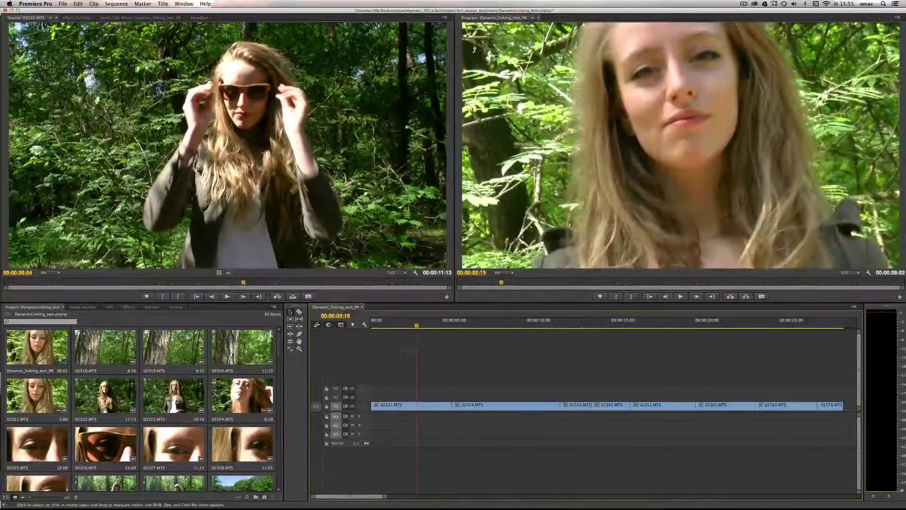
{"action": "left_click", "coordinate": [413, 326]}
{"action": "left_click_drag", "start_coordinate": [414, 327], "coordinate": [643, 326]}
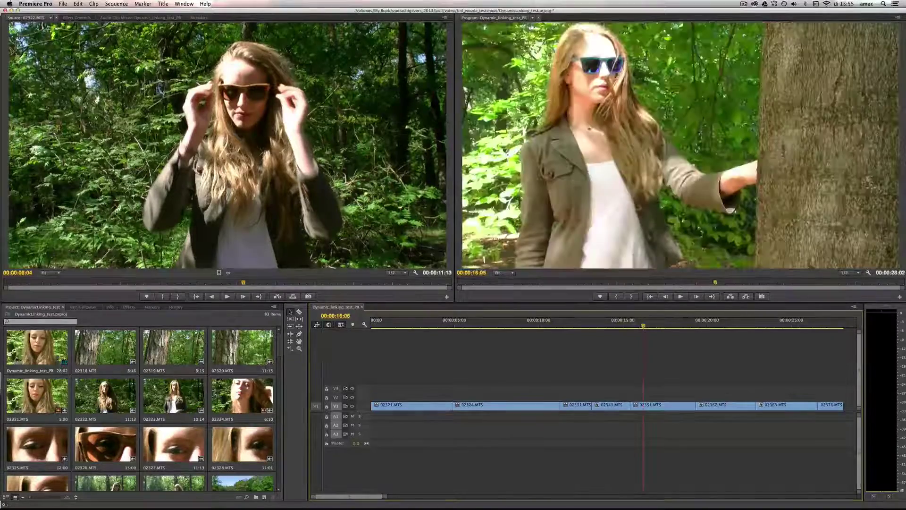
{"action": "scroll", "coordinate": [140, 408], "scroll_direction": "down", "scroll_amount": 5}
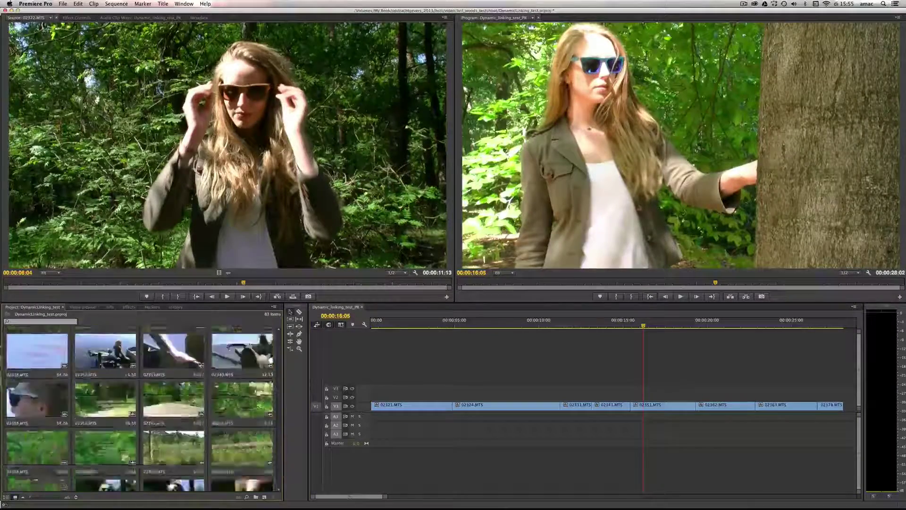
{"action": "scroll", "coordinate": [140, 409], "scroll_direction": "down", "scroll_amount": 10}
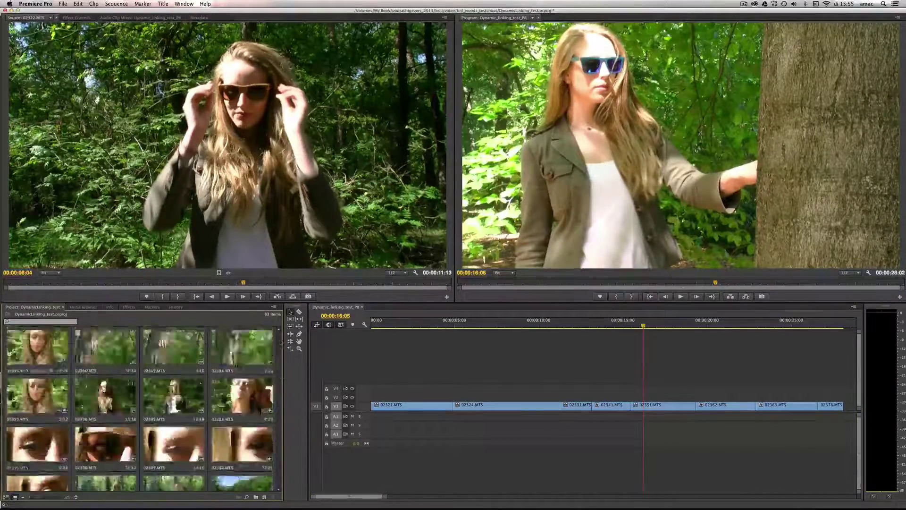
Review the sequence's shots from the forest walk back to the opening close-up
{"action": "left_click_drag", "start_coordinate": [643, 326], "coordinate": [670, 326]}
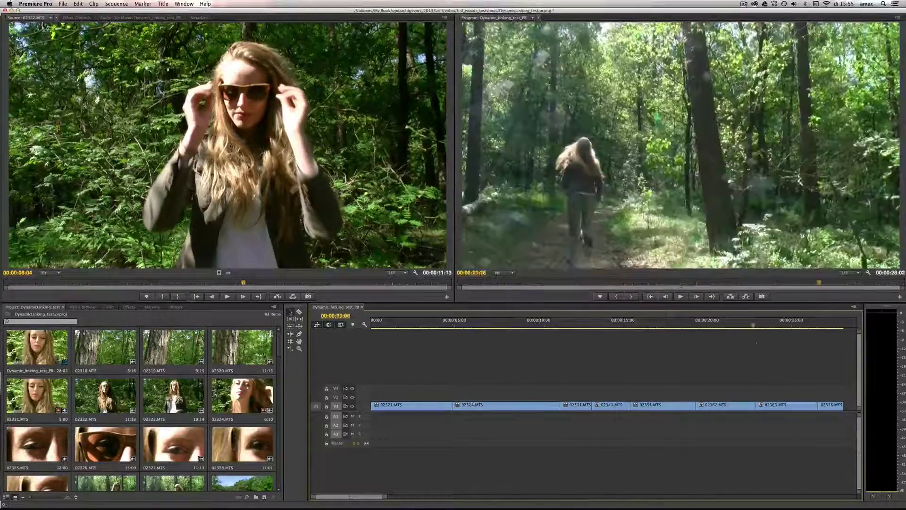
{"action": "left_click_drag", "start_coordinate": [754, 325], "coordinate": [363, 339]}
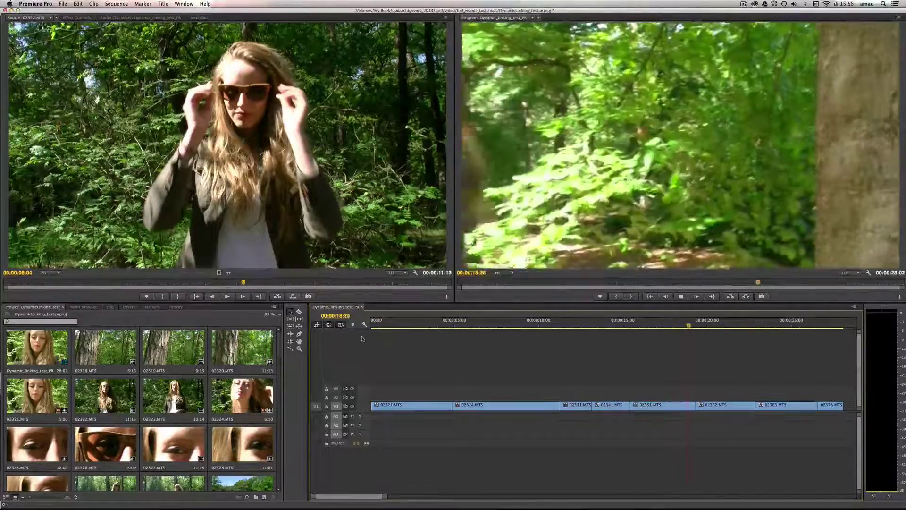
{"action": "key", "text": "space"}
{"action": "left_click_drag", "start_coordinate": [690, 327], "coordinate": [441, 326]}
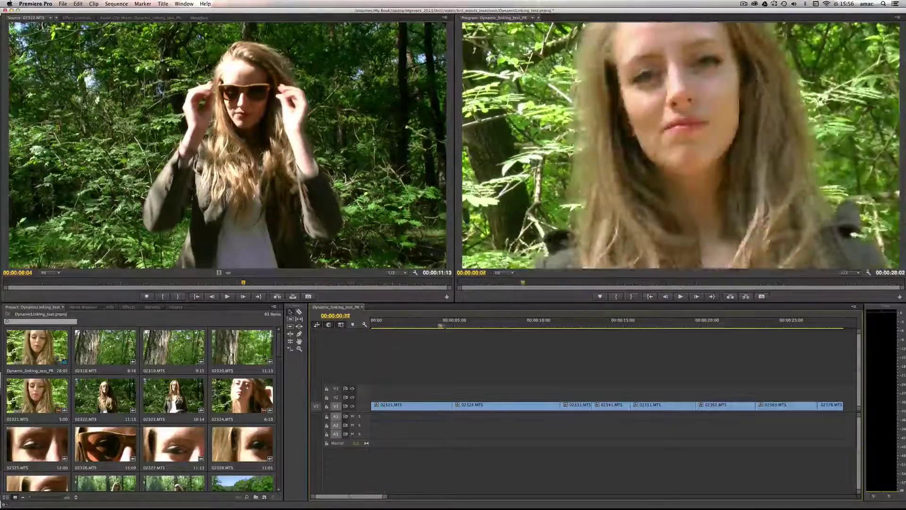
{"action": "left_click_drag", "start_coordinate": [498, 329], "coordinate": [639, 324]}
{"action": "left_click_drag", "start_coordinate": [736, 326], "coordinate": [394, 325]}
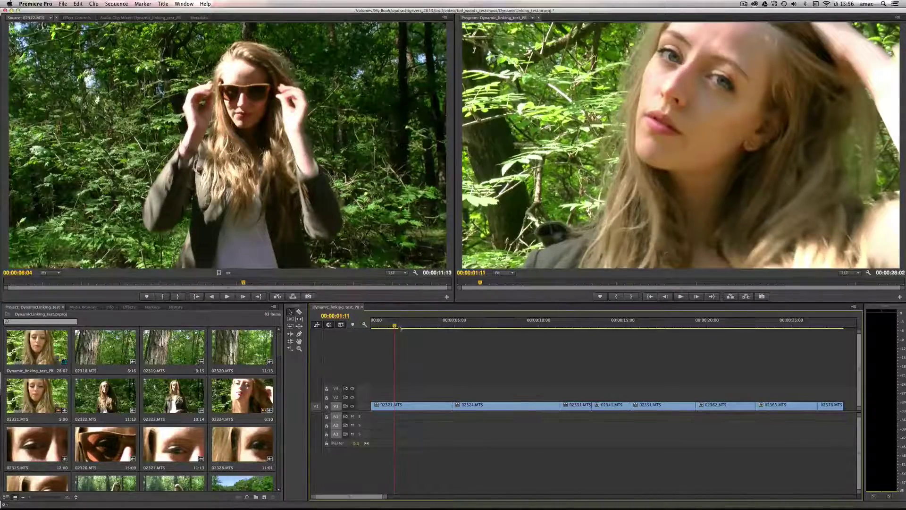
Play the opening shots from the start of the sequence and return the playhead to 00:00:00:00
{"action": "key", "text": "Home"}
{"action": "key", "text": "space"}
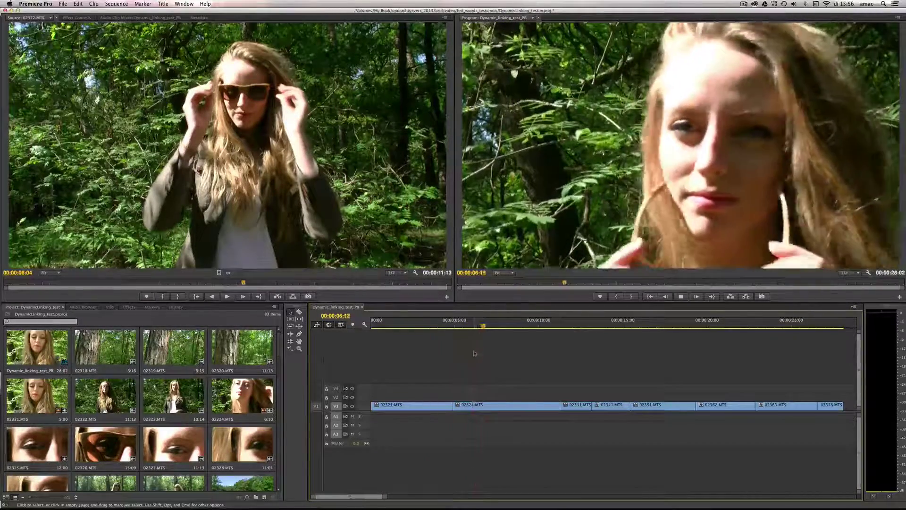
{"action": "key", "text": "space"}
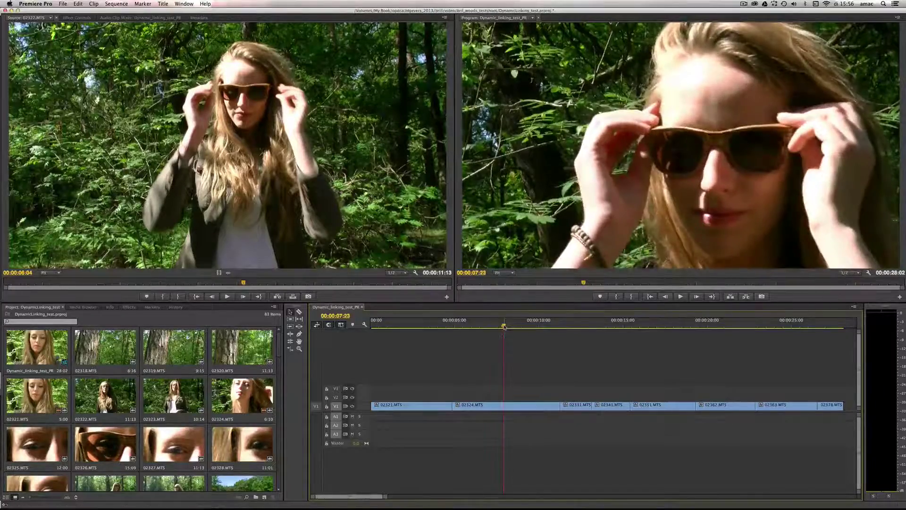
{"action": "left_click_drag", "start_coordinate": [504, 325], "coordinate": [371, 327]}
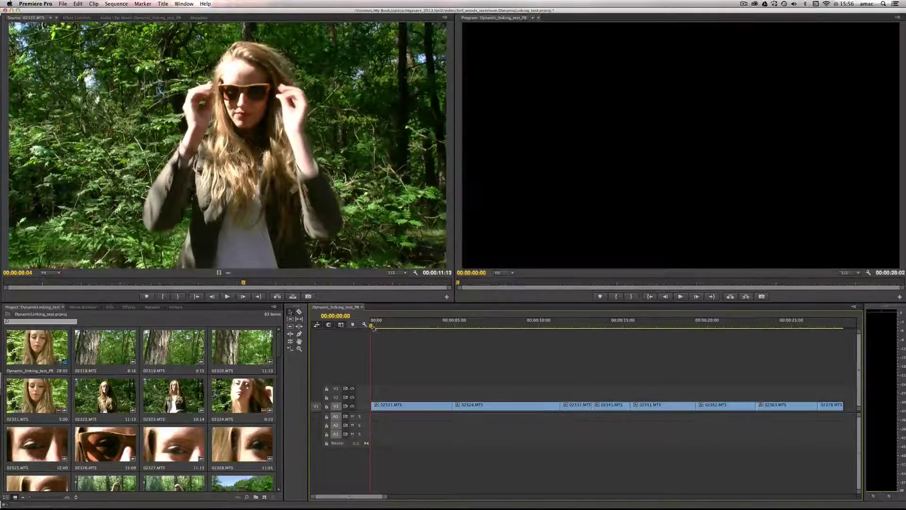
{"action": "key", "text": "space"}
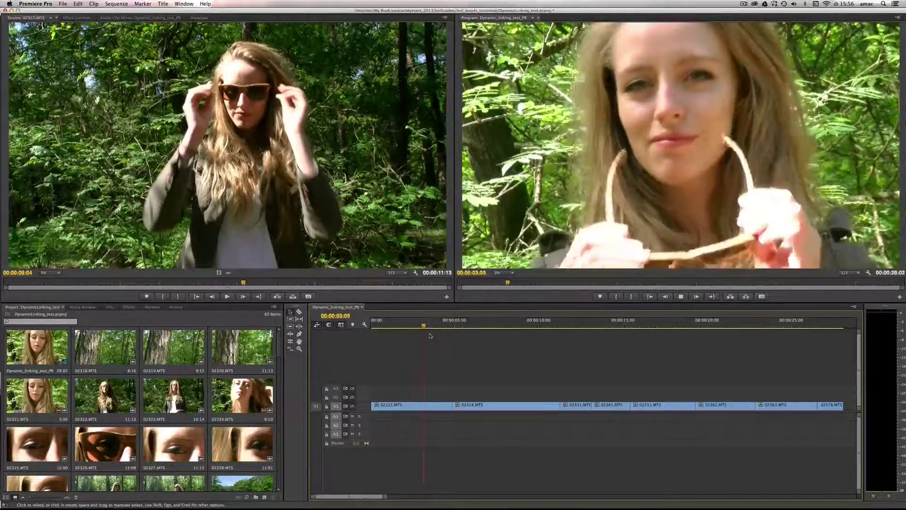
{"action": "left_click", "coordinate": [396, 326]}
{"action": "left_click_drag", "start_coordinate": [373, 324], "coordinate": [373, 324]}
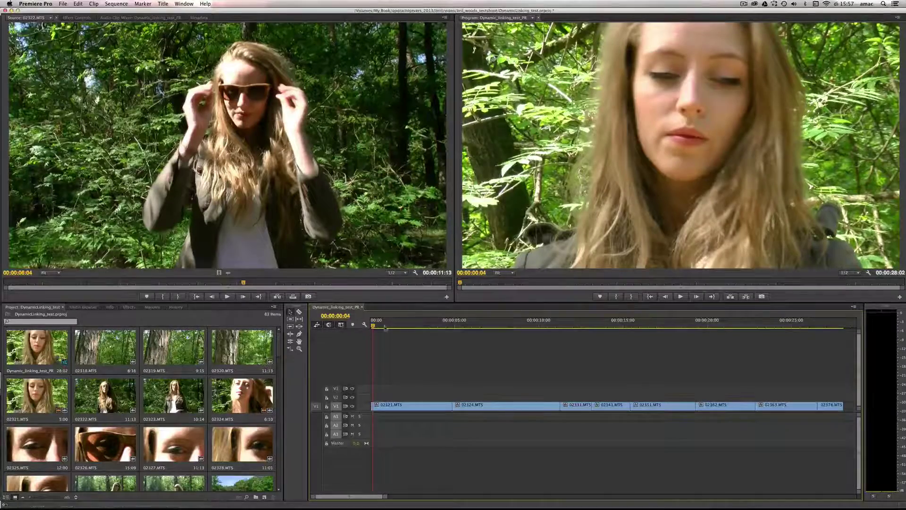
{"action": "mouse_move", "coordinate": [373, 326]}
{"action": "left_mouse_down"}
{"action": "mouse_move", "coordinate": [492, 330]}
{"action": "mouse_move", "coordinate": [369, 334]}
{"action": "left_mouse_up"}
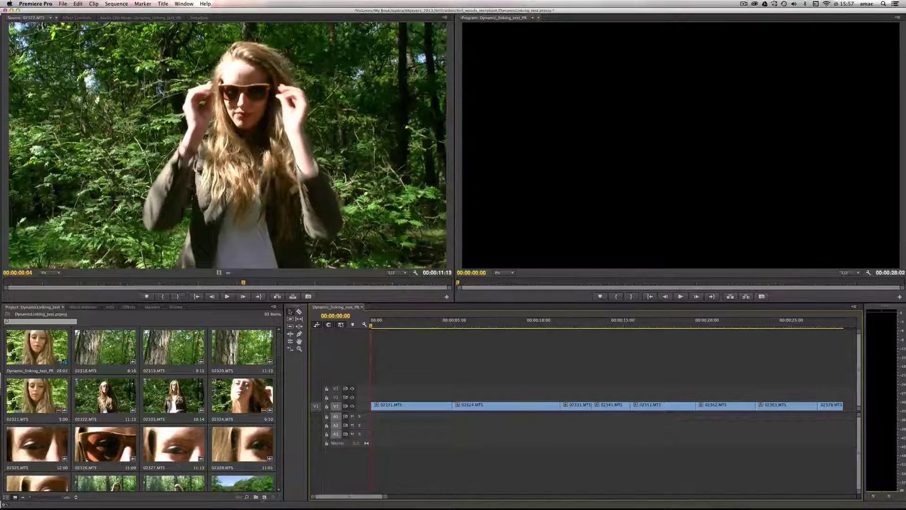
Create a 1920 × 1080 title with the default name and give it a solid black background at 100% opacity
{"action": "left_click", "coordinate": [265, 497]}
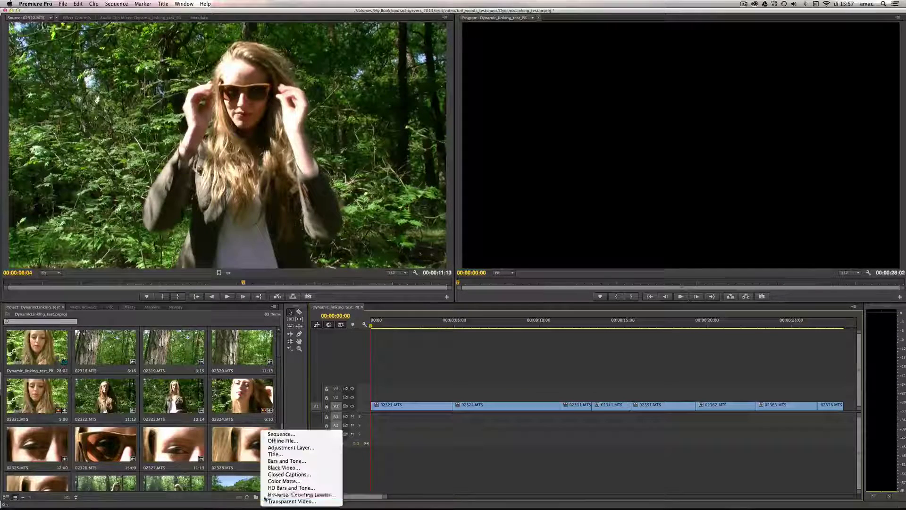
{"action": "left_click", "coordinate": [273, 454]}
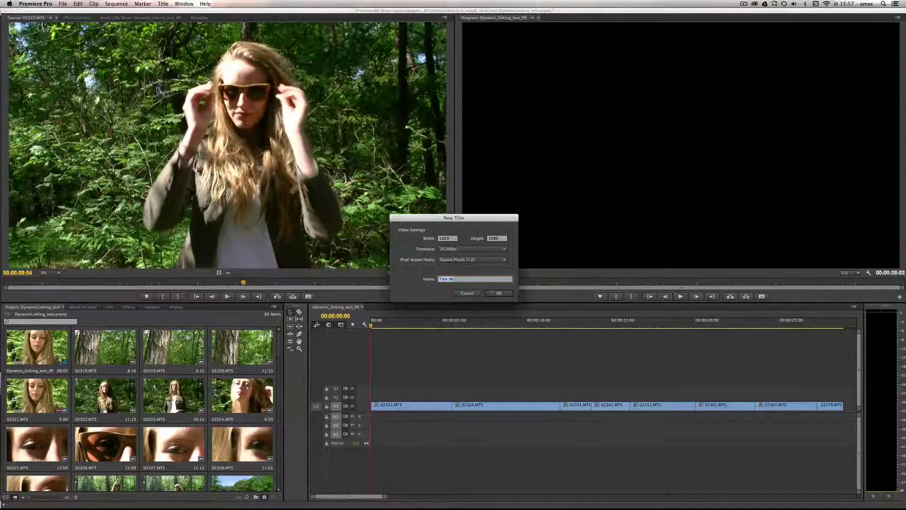
{"action": "left_click", "coordinate": [496, 293]}
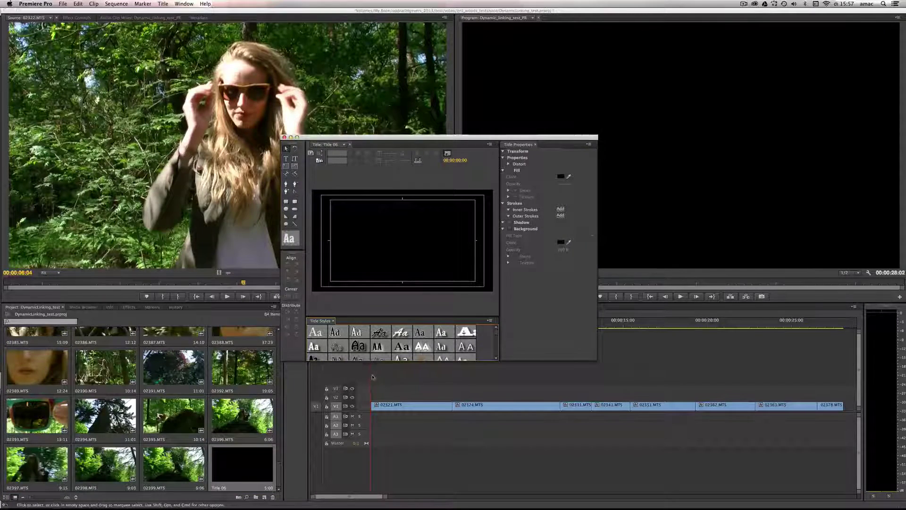
{"action": "left_click", "coordinate": [374, 376]}
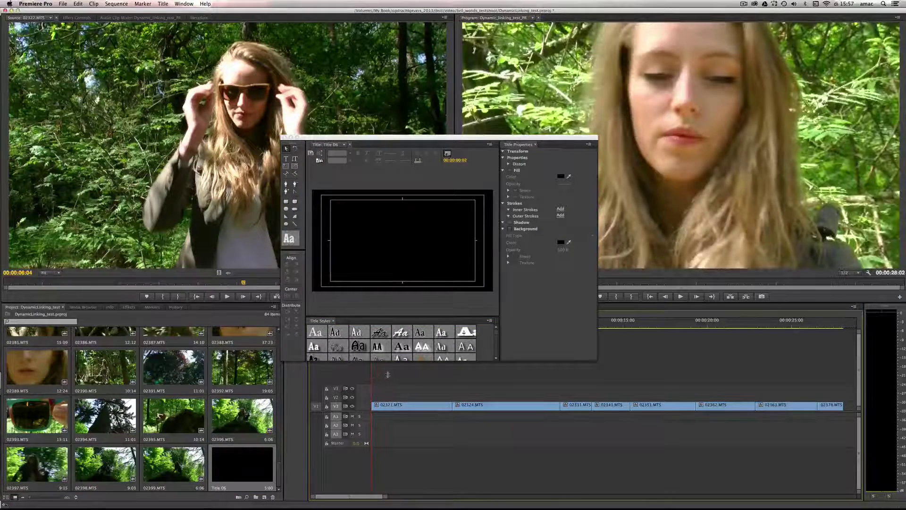
{"action": "left_click_drag", "start_coordinate": [388, 374], "coordinate": [409, 378]}
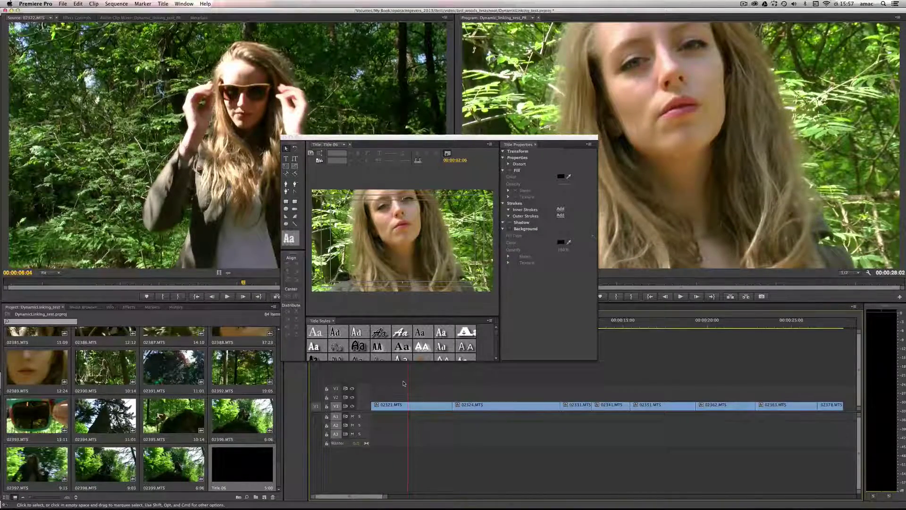
{"action": "left_click", "coordinate": [509, 229]}
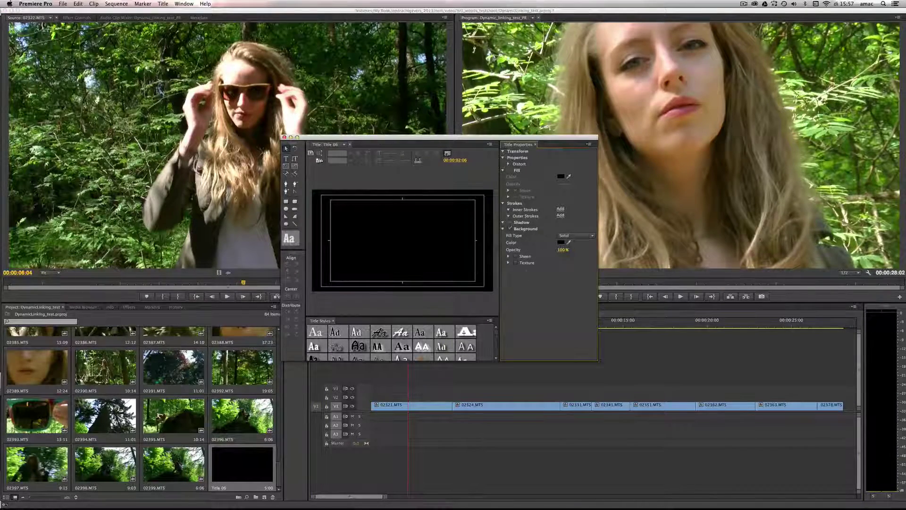
Add a text area inside the title-safe margins reading "New Sunglasses with", the model's first name and "May 2014" on three lines
{"action": "left_click", "coordinate": [286, 159]}
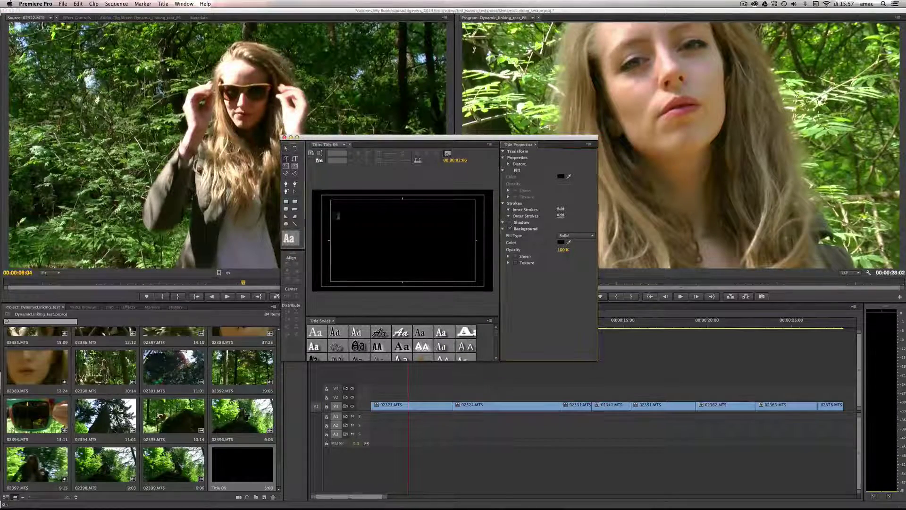
{"action": "left_click_drag", "start_coordinate": [347, 217], "coordinate": [461, 270]}
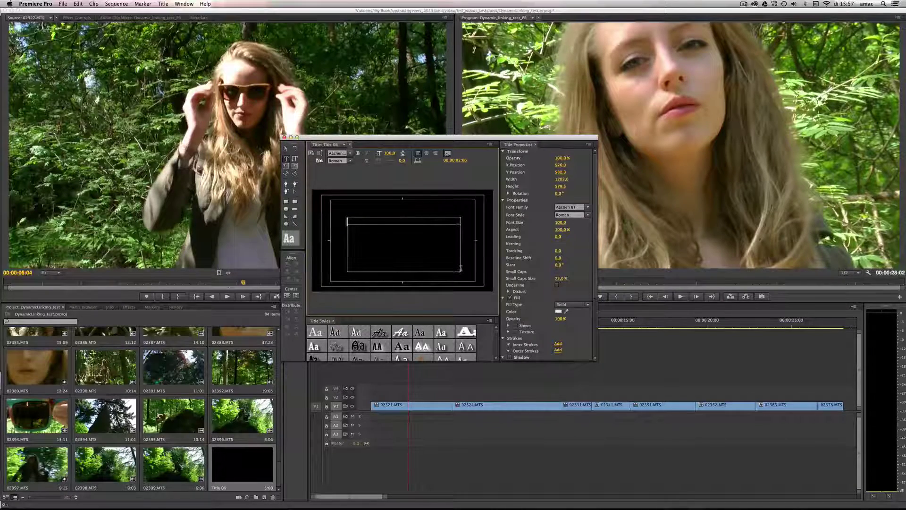
{"action": "type", "text": "New S"}
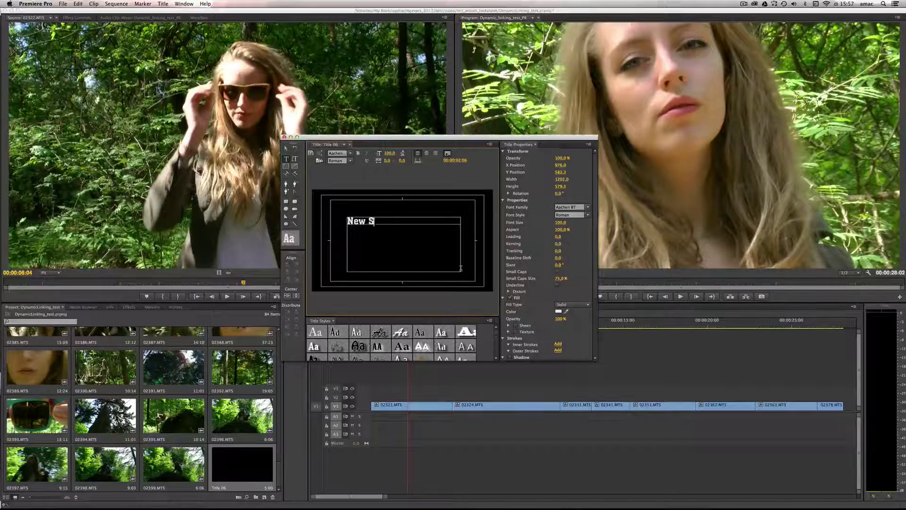
{"action": "type", "text": "unglasses"}
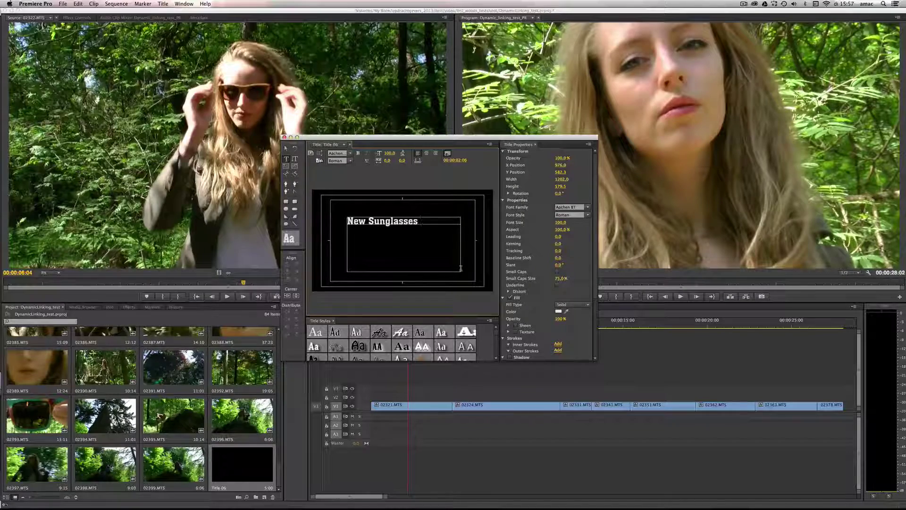
{"action": "type", "text": " with"}
{"action": "key", "text": "Return"}
{"action": "type", "text": "Denise"}
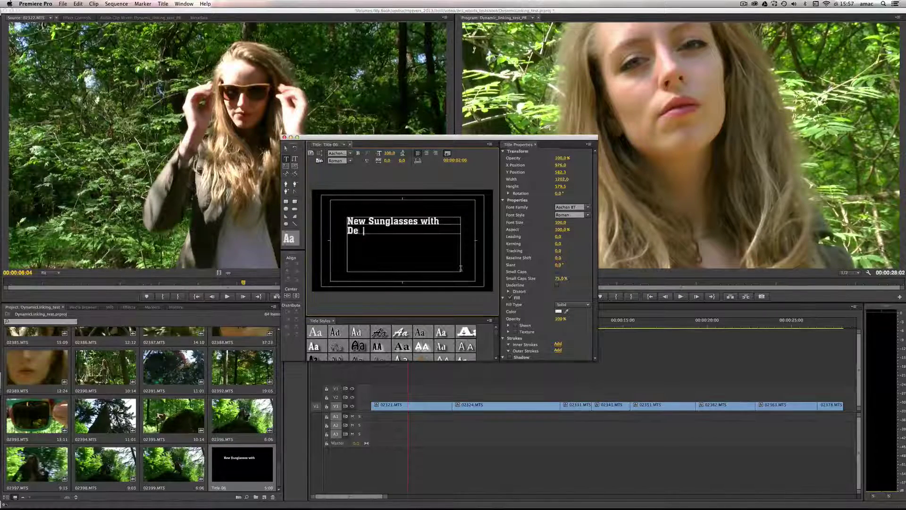
{"action": "key", "text": "Return"}
{"action": "type", "text": "May 2014"}
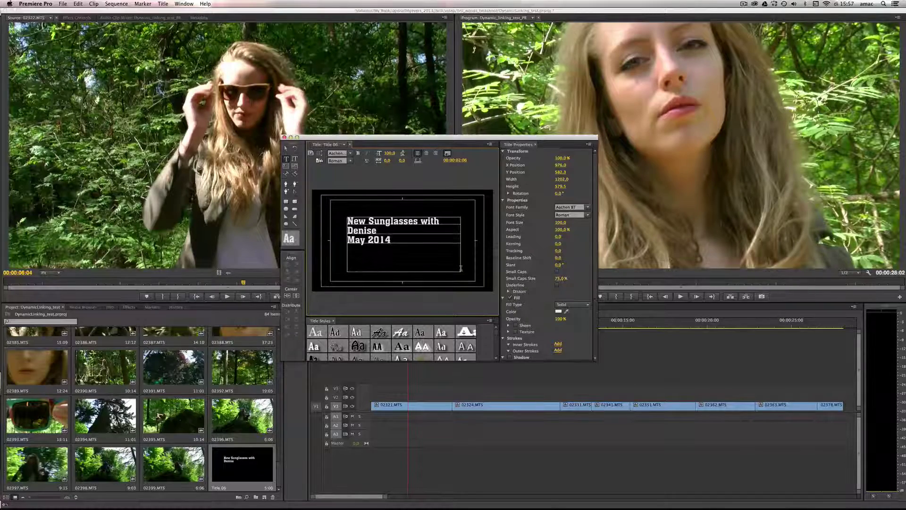
Center-align the title text, shorten its text box to about 362 high and position it near the middle of the frame
{"action": "key", "text": "super+a"}
{"action": "left_click", "coordinate": [427, 153]}
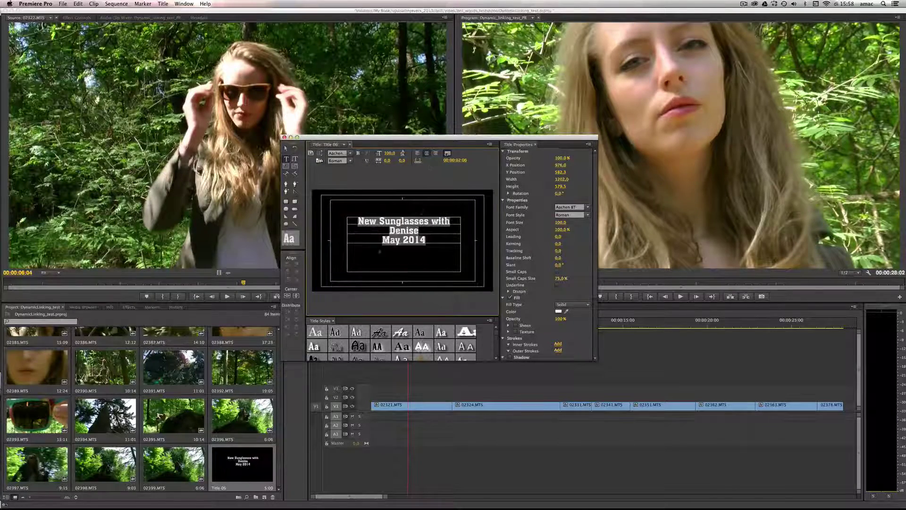
{"action": "left_click", "coordinate": [286, 148]}
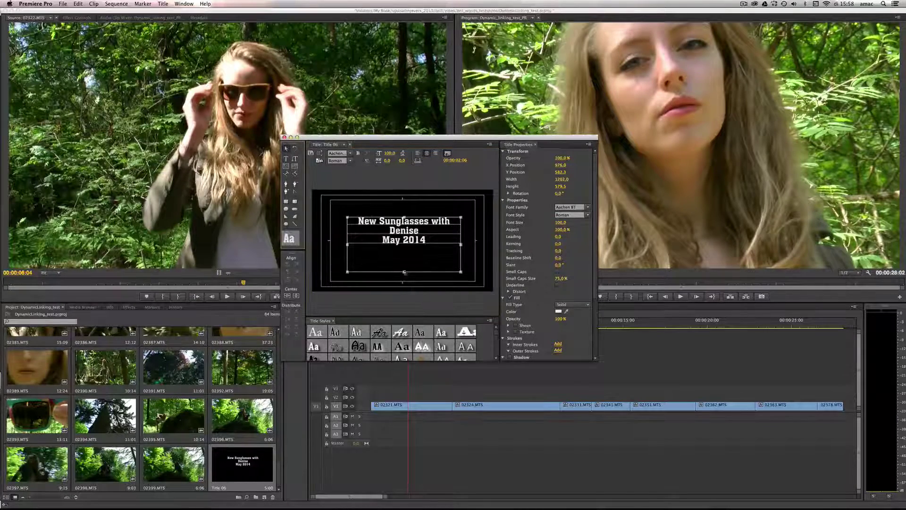
{"action": "left_click_drag", "start_coordinate": [405, 273], "coordinate": [411, 248]}
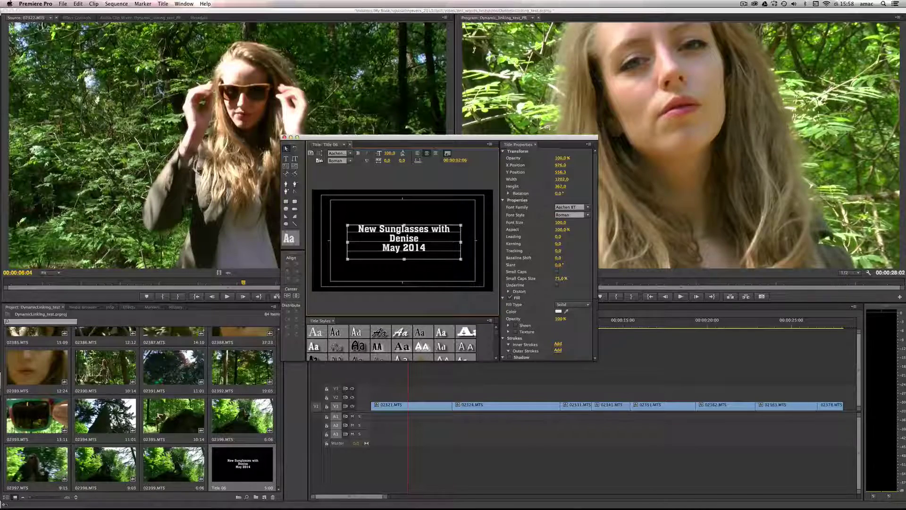
Set the font family of all the title text to DIN
{"action": "double_click", "coordinate": [411, 248]}
{"action": "key", "text": "super+a"}
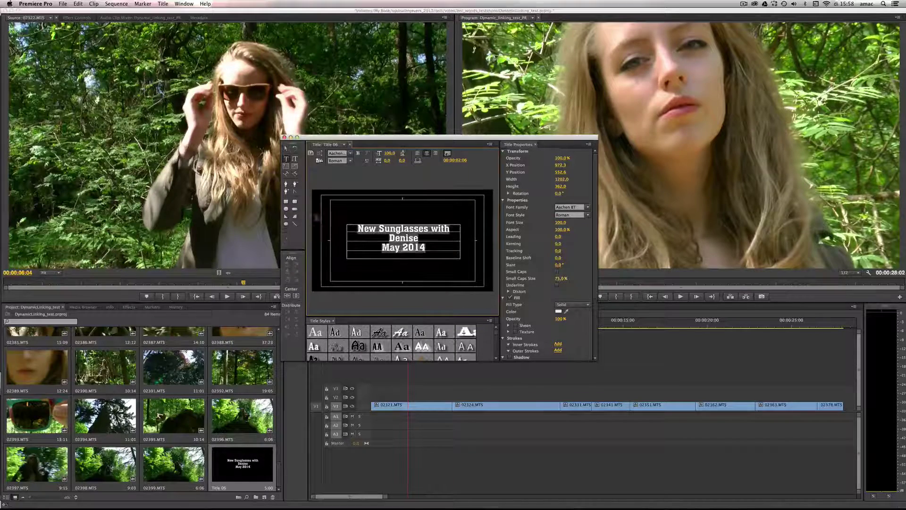
{"action": "left_click", "coordinate": [564, 206]}
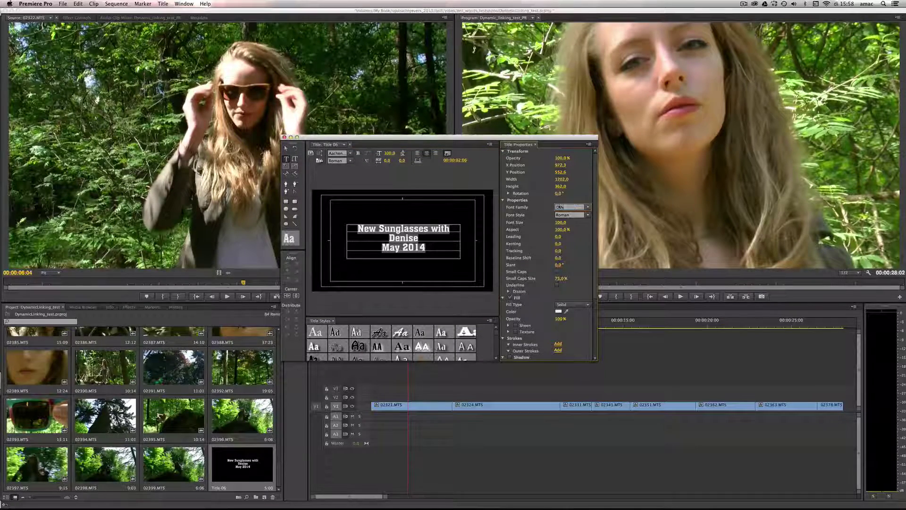
{"action": "type", "text": "DIN"}
{"action": "key", "text": "Return"}
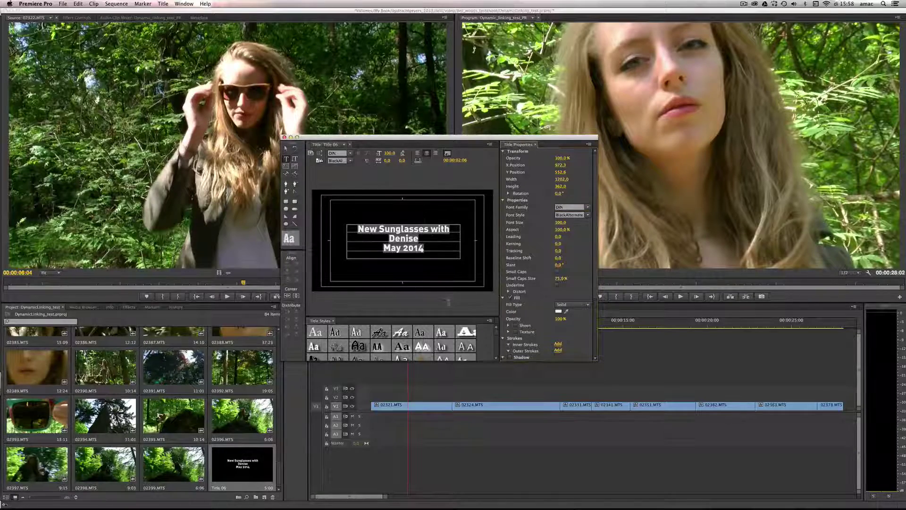
Enlarge and reposition the title editor window to inspect the finished opening title, and close it
{"action": "left_click", "coordinate": [408, 307]}
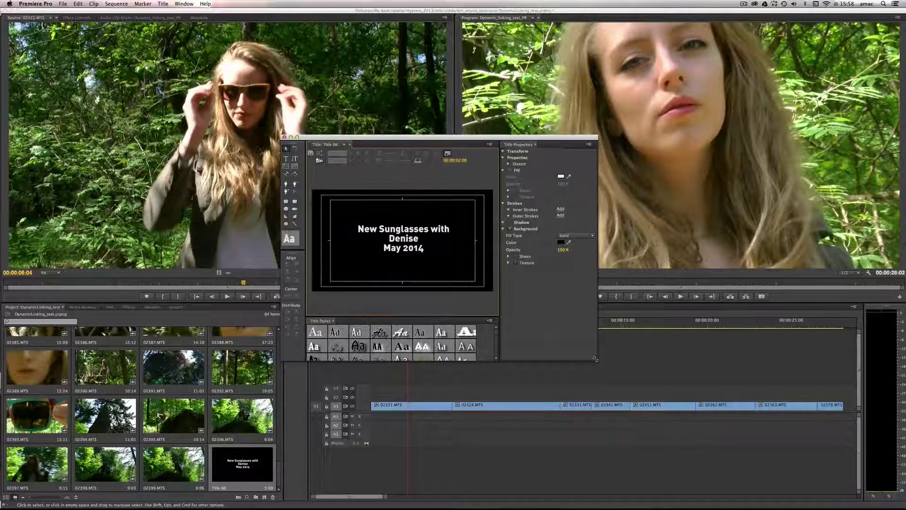
{"action": "left_click_drag", "start_coordinate": [596, 358], "coordinate": [788, 465]}
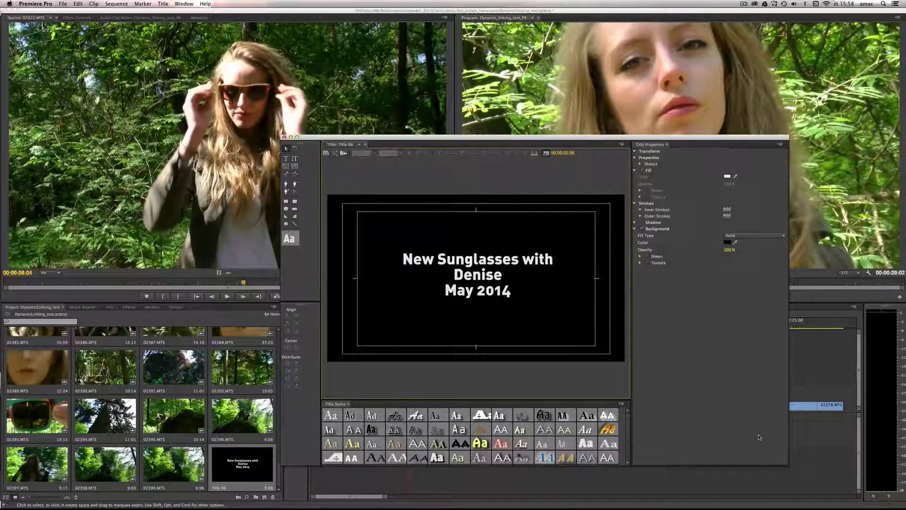
{"action": "left_click_drag", "start_coordinate": [408, 137], "coordinate": [356, 95]}
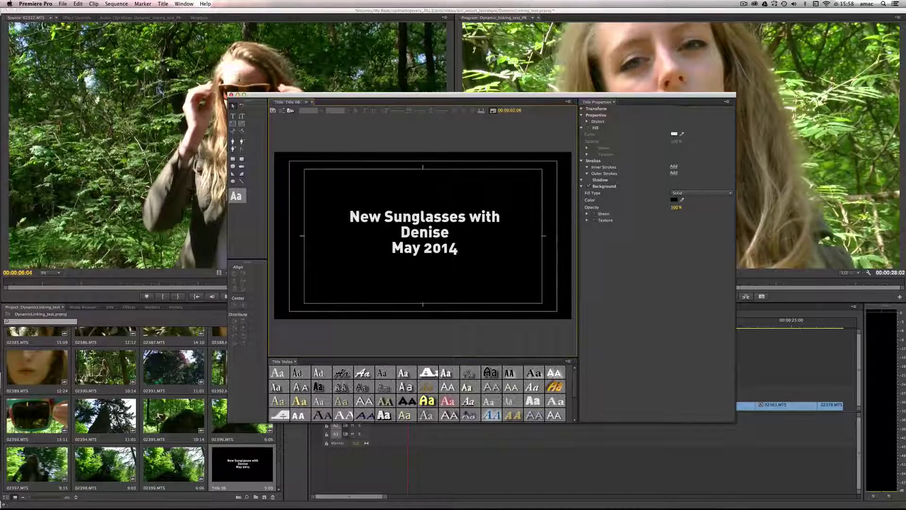
{"action": "left_click", "coordinate": [231, 94]}
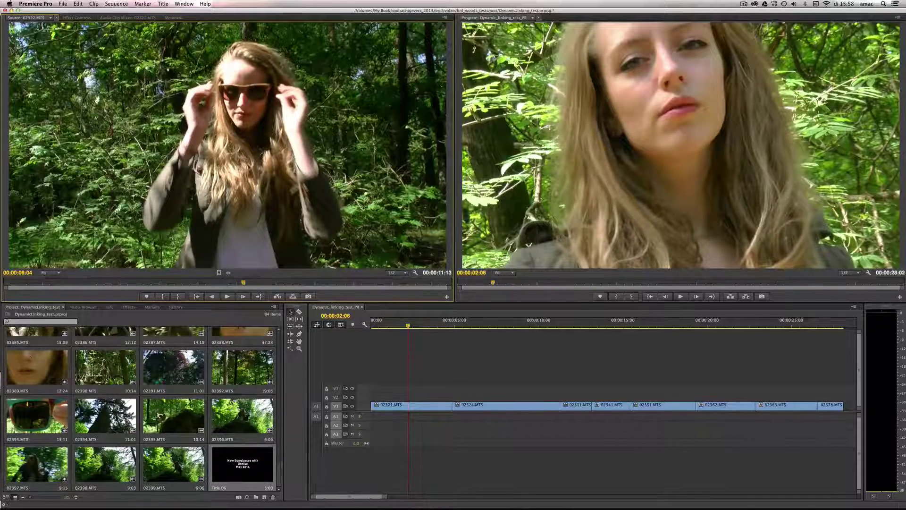
Place the opening title on V2 at the very start of the sequence and scrub through it
{"action": "left_click_drag", "start_coordinate": [239, 468], "coordinate": [376, 399]}
{"action": "left_click", "coordinate": [373, 327]}
{"action": "left_click_drag", "start_coordinate": [372, 329], "coordinate": [425, 330]}
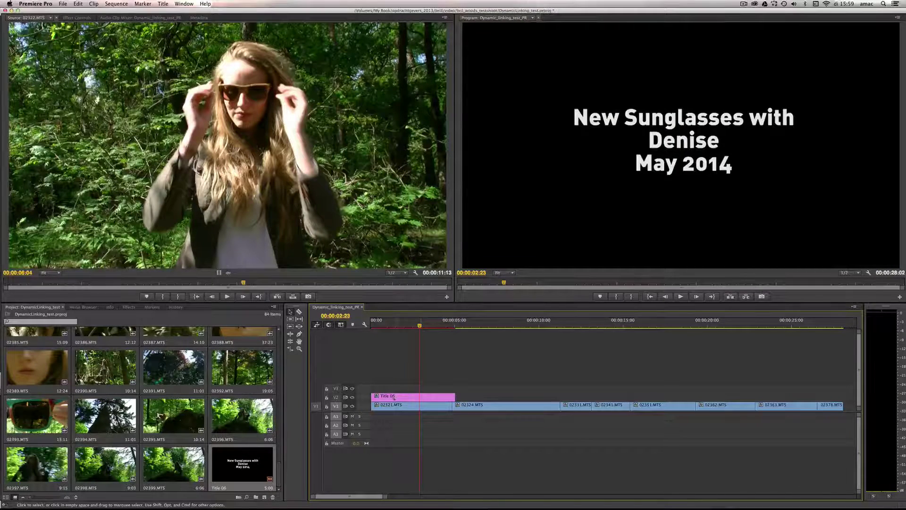
Shift all footage clips to start where the title ends, and move the title down to the start of V1
{"action": "key", "text": "super+a"}
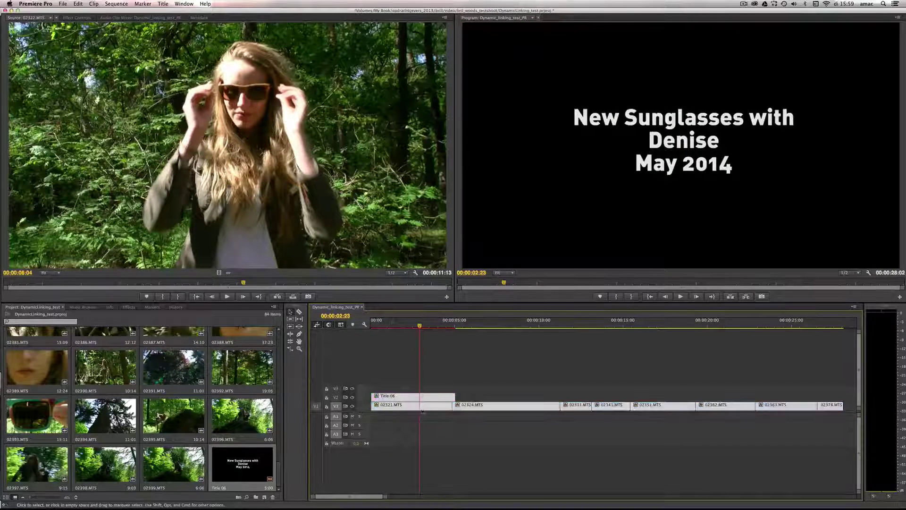
{"action": "left_click", "coordinate": [401, 396], "text": "super"}
{"action": "left_click_drag", "start_coordinate": [411, 408], "coordinate": [498, 413]}
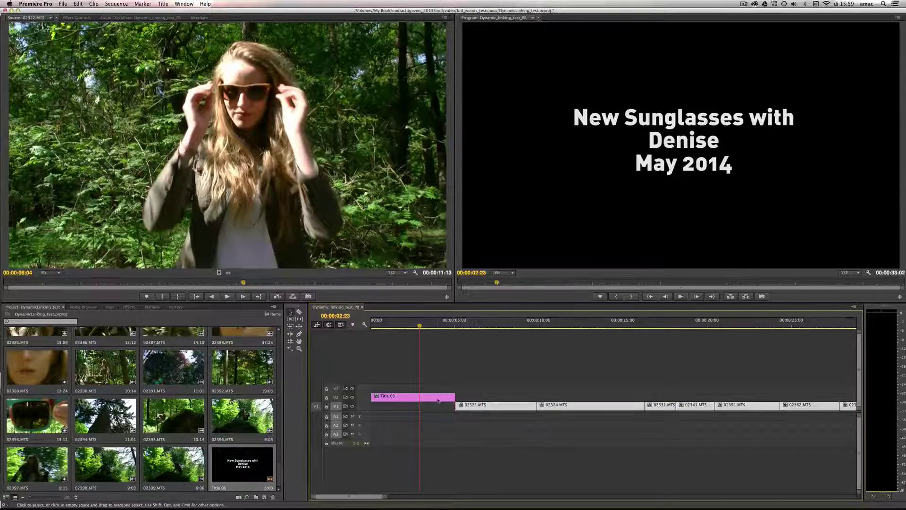
{"action": "left_click_drag", "start_coordinate": [438, 400], "coordinate": [457, 427]}
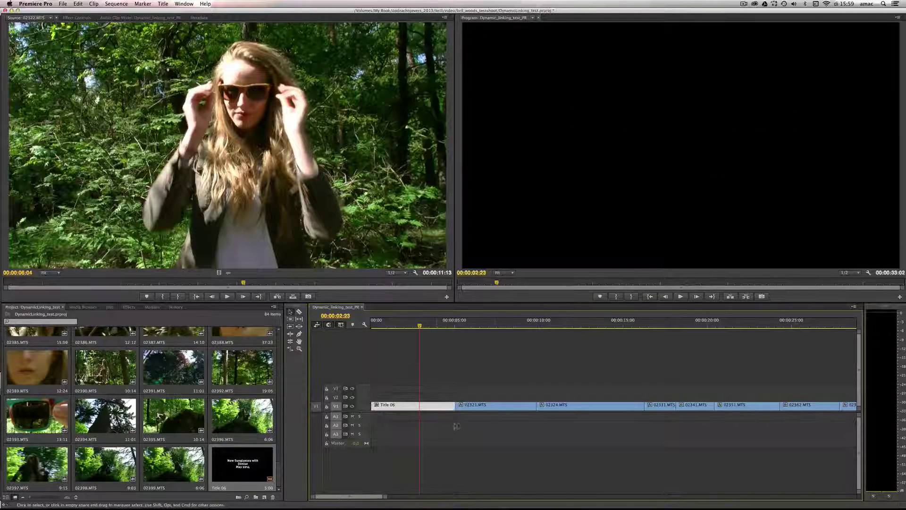
Play the title from the start and ripple-trim its end to 00:00:04:05 so the footage follows without a gap
{"action": "left_click_drag", "start_coordinate": [420, 326], "coordinate": [369, 337]}
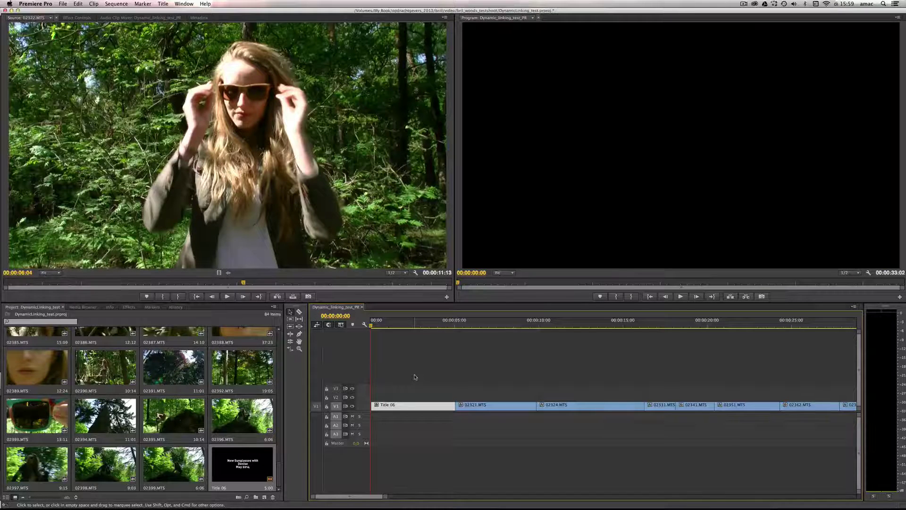
{"action": "key", "text": "space"}
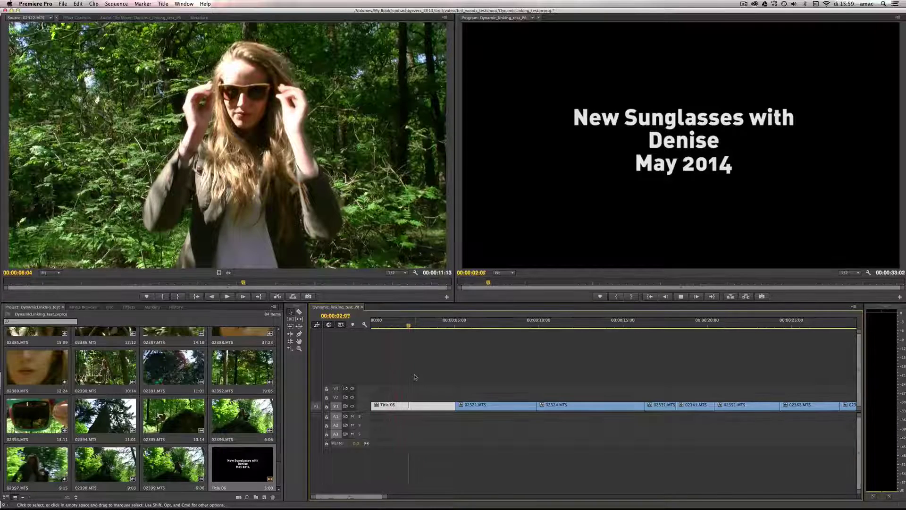
{"action": "key", "text": "space"}
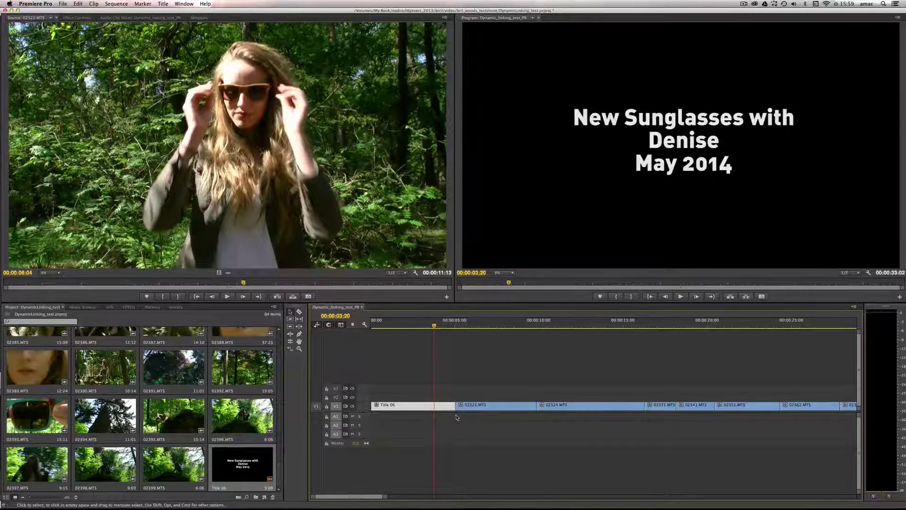
{"action": "key", "text": "shift+Right"}
{"action": "key", "text": "shift+Right"}
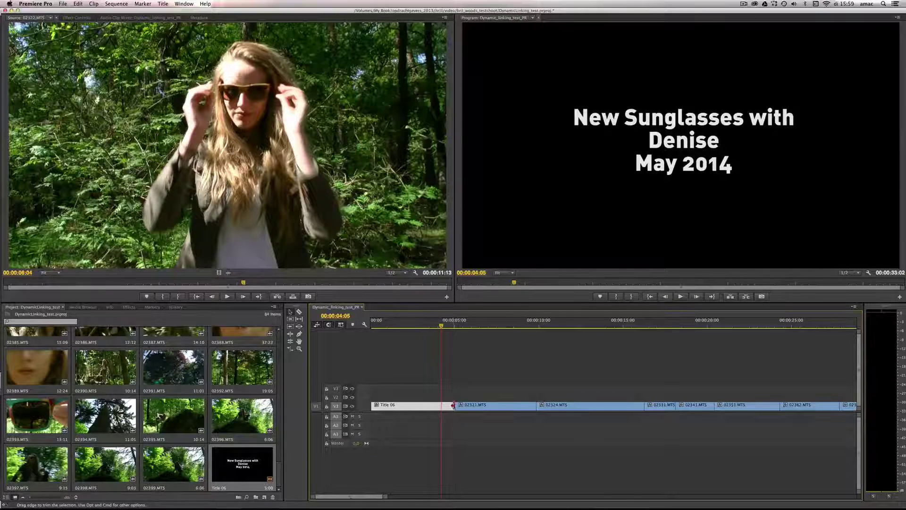
{"action": "left_click_drag", "start_coordinate": [453, 405], "coordinate": [442, 405]}
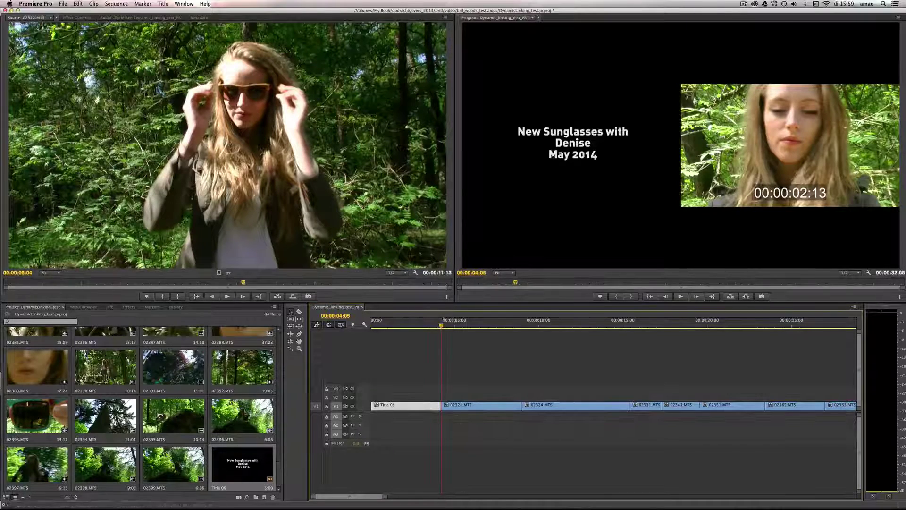
Play the sequence from the start to review the cut from the shortened title to the first clip
{"action": "left_click_drag", "start_coordinate": [441, 326], "coordinate": [370, 327]}
{"action": "key", "text": "space"}
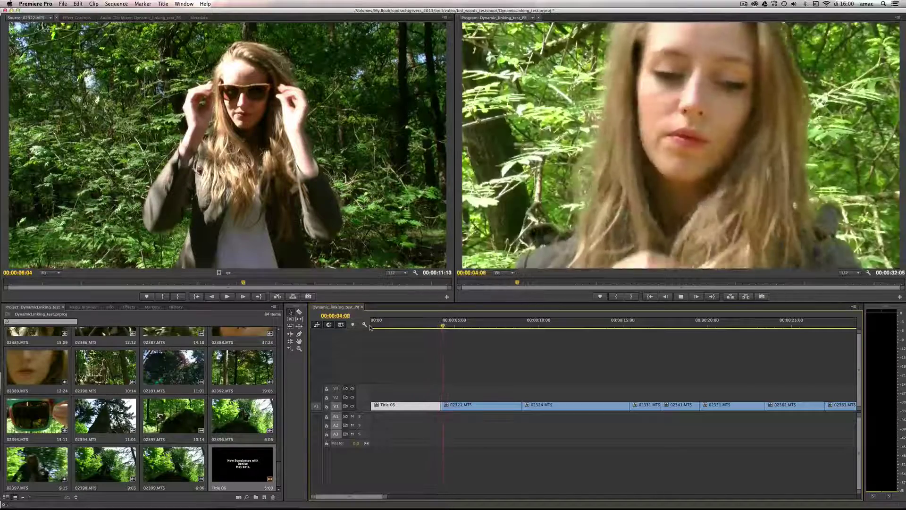
{"action": "key", "text": "space"}
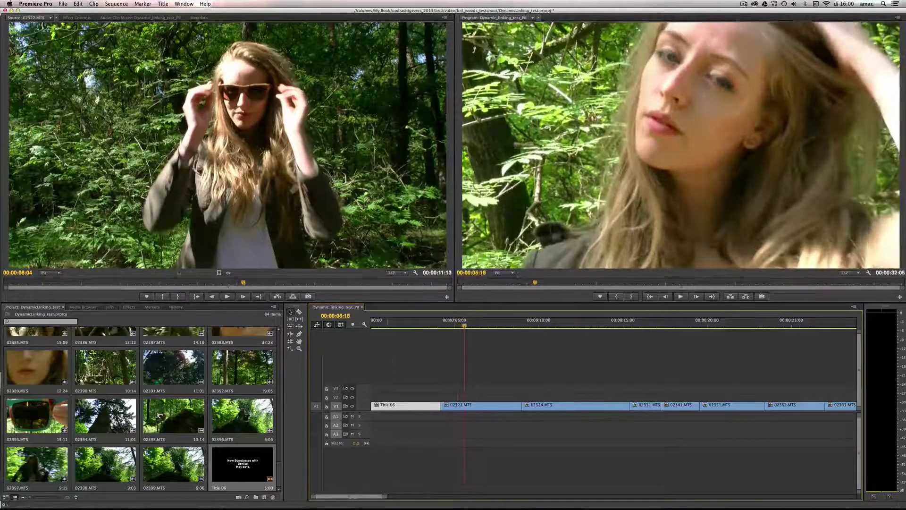
{"action": "key", "text": "Left"}
{"action": "key", "text": "Left"}
{"action": "key", "text": "Left"}
{"action": "left_click_drag", "start_coordinate": [463, 326], "coordinate": [423, 336]}
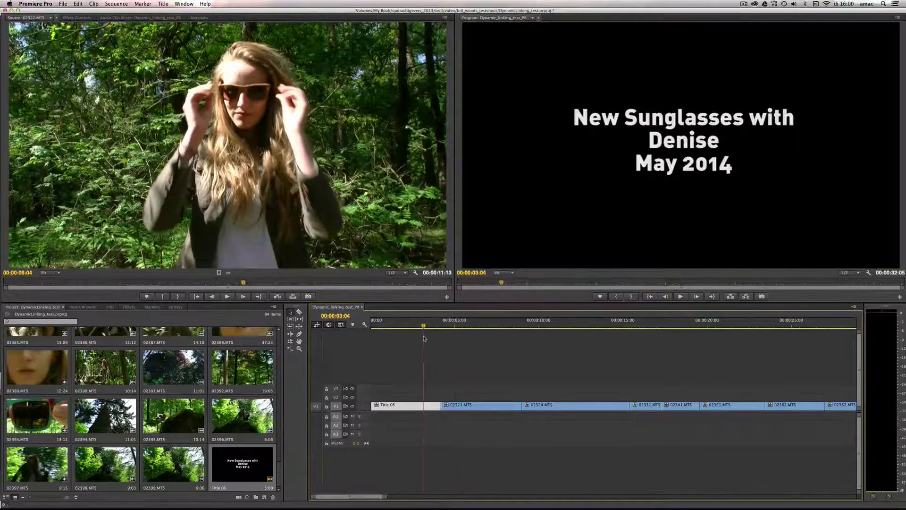
Add a Cross Dissolve to the start of the opening title and play the result from the beginning
{"action": "left_click", "coordinate": [129, 307]}
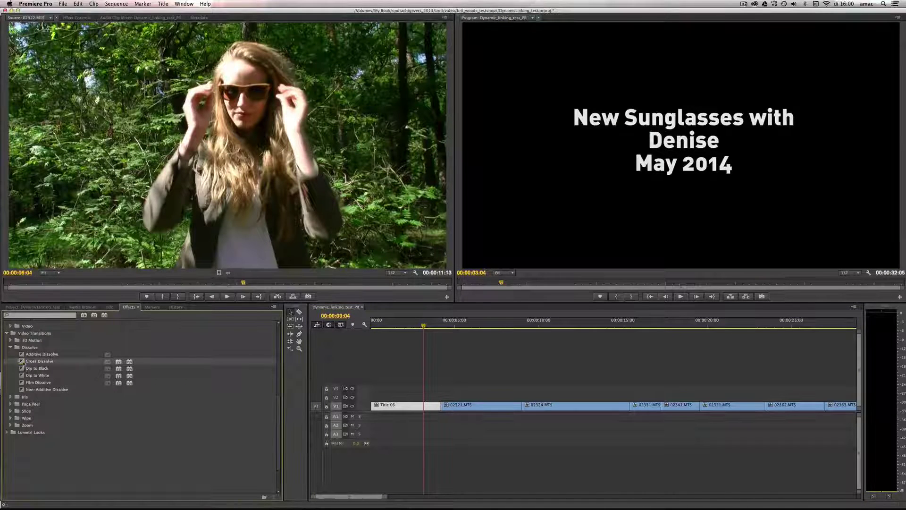
{"action": "left_click_drag", "start_coordinate": [21, 362], "coordinate": [378, 406]}
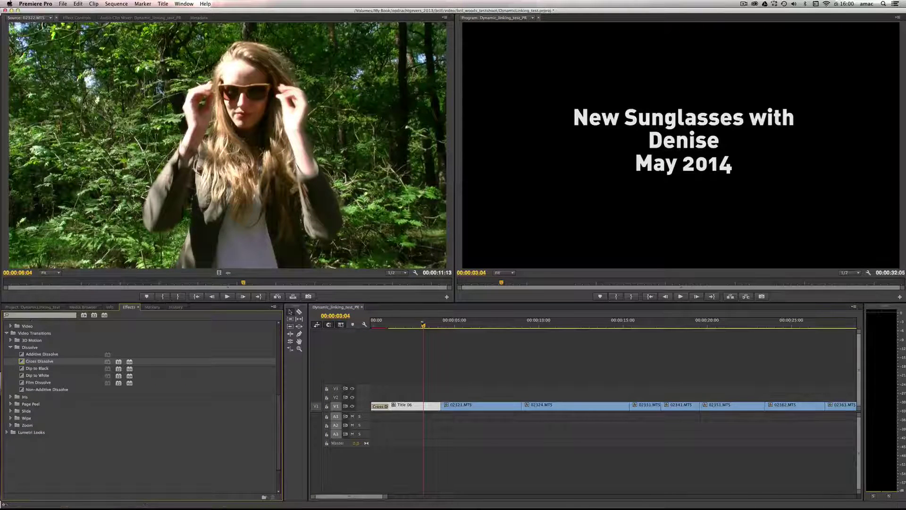
{"action": "key", "text": "Home"}
{"action": "key", "text": "space"}
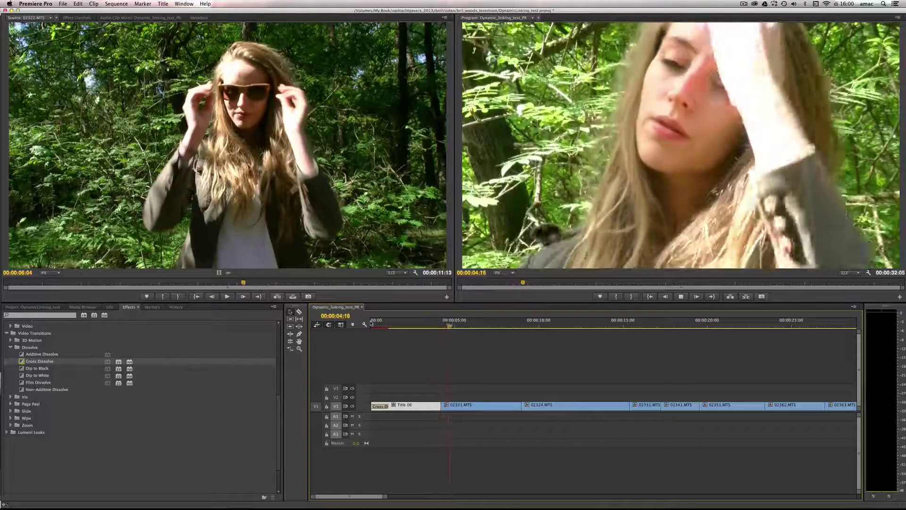
{"action": "key", "text": "space"}
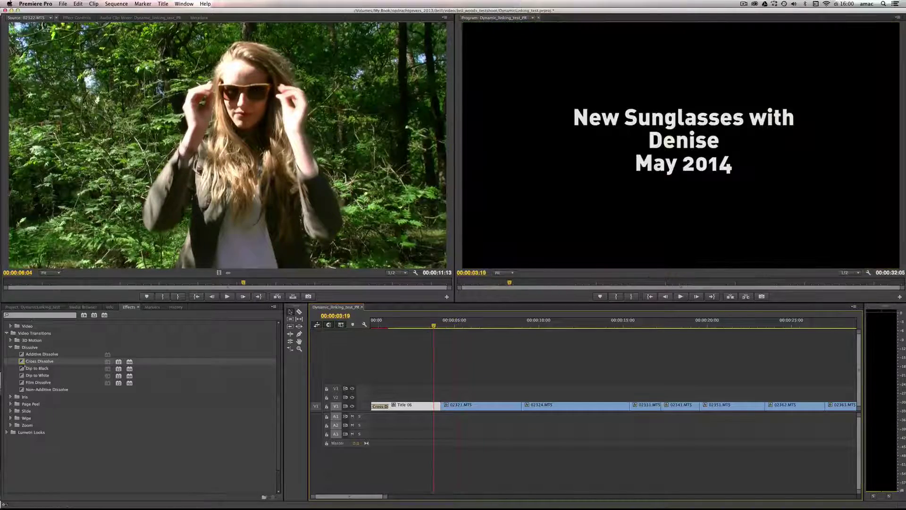
Add a Cross Dissolve between the opening title and clip 02321.MTS, and preview both transitions
{"action": "left_click_drag", "start_coordinate": [39, 361], "coordinate": [441, 406]}
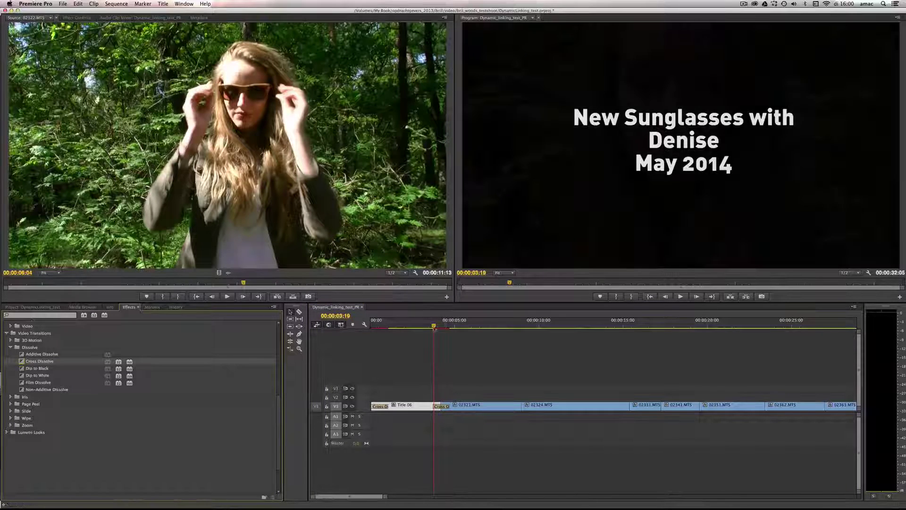
{"action": "left_click", "coordinate": [372, 326]}
{"action": "key", "text": "space"}
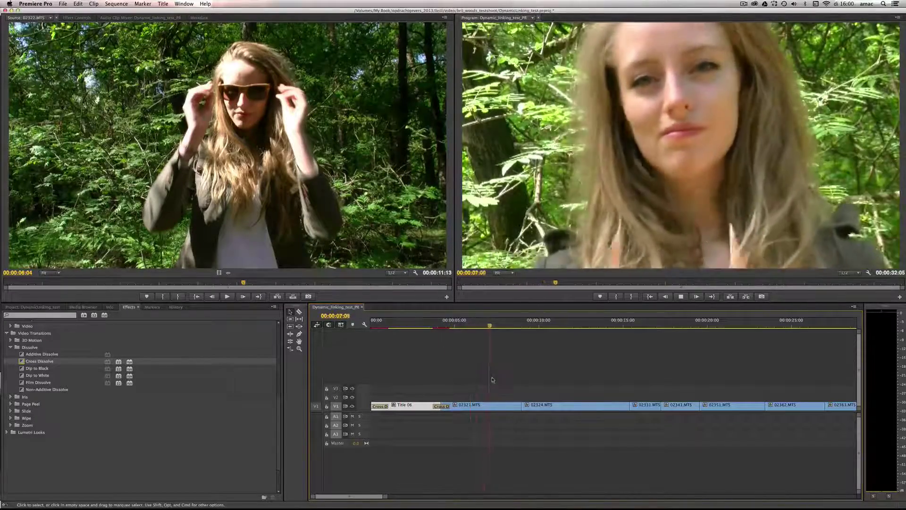
{"action": "left_click", "coordinate": [378, 330]}
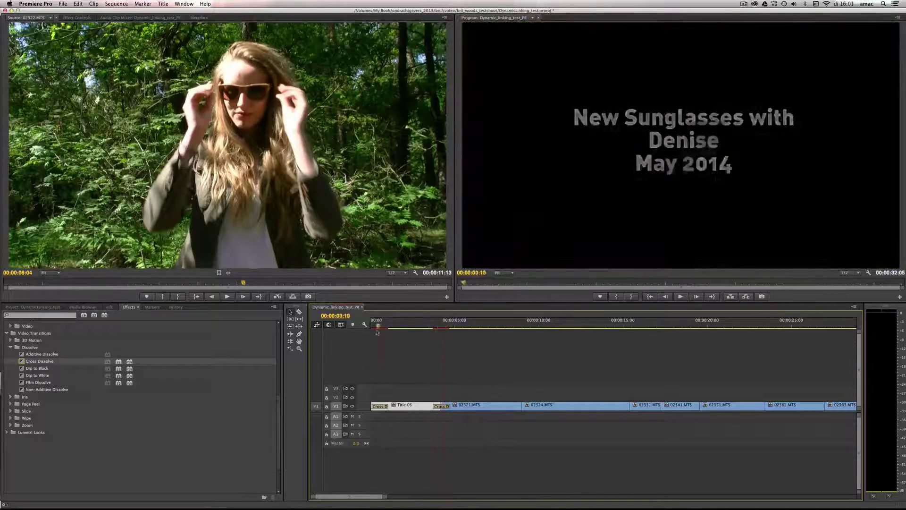
{"action": "left_click_drag", "start_coordinate": [377, 332], "coordinate": [410, 326]}
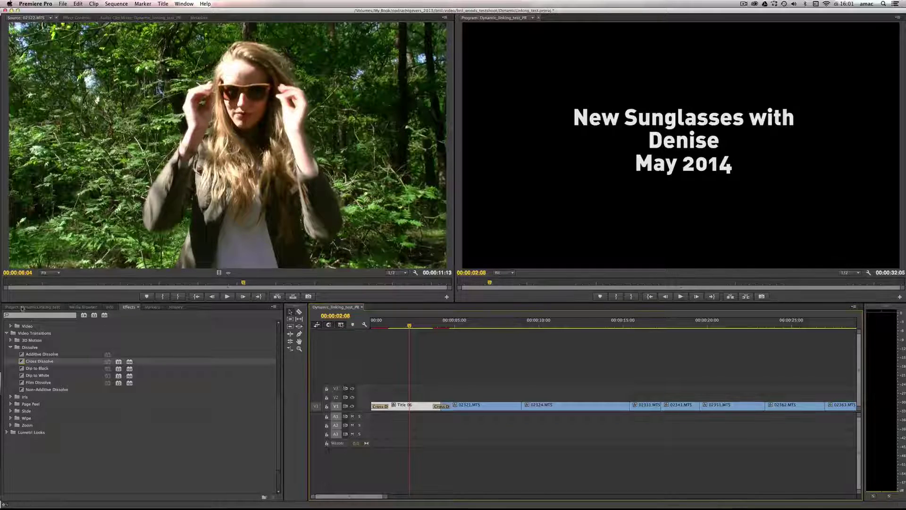
Create another 1920 × 1080 title with the default name and show the sequence frame at 00:00:12:15 behind it
{"action": "left_click", "coordinate": [22, 308]}
{"action": "left_click", "coordinate": [265, 497]}
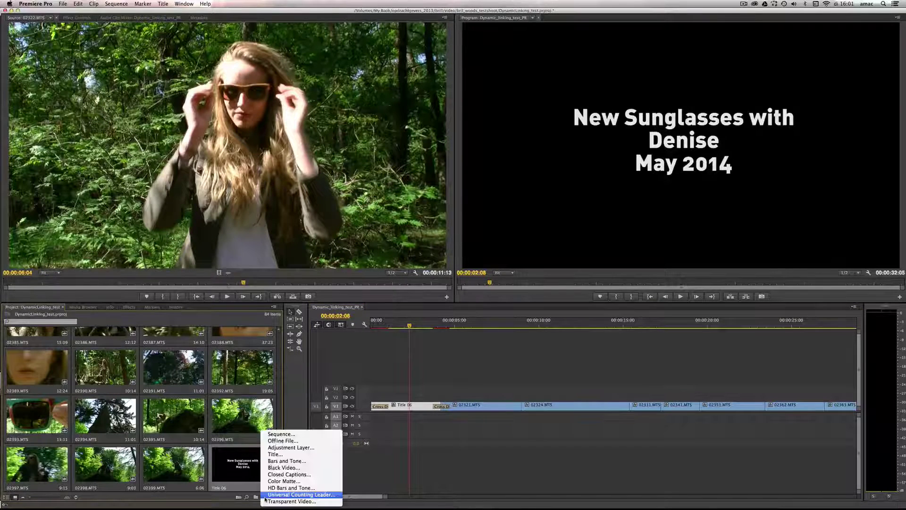
{"action": "left_click", "coordinate": [276, 454]}
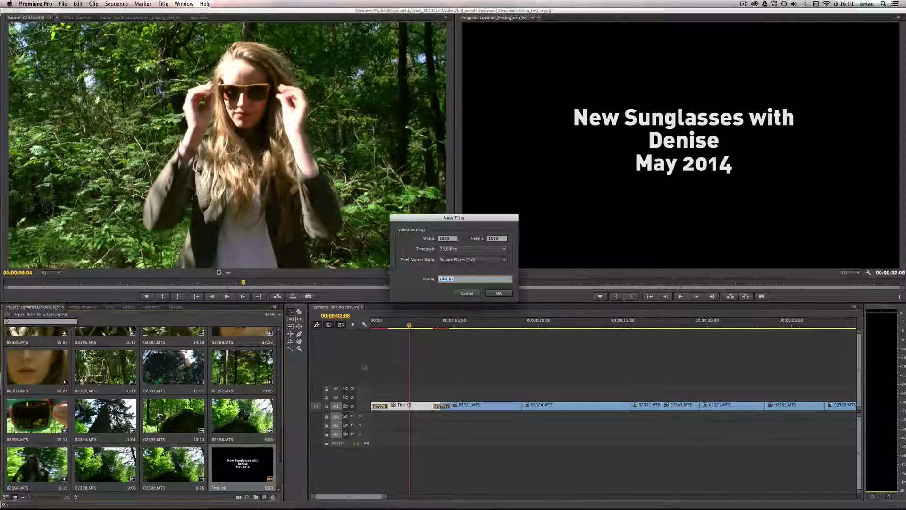
{"action": "left_click", "coordinate": [498, 293]}
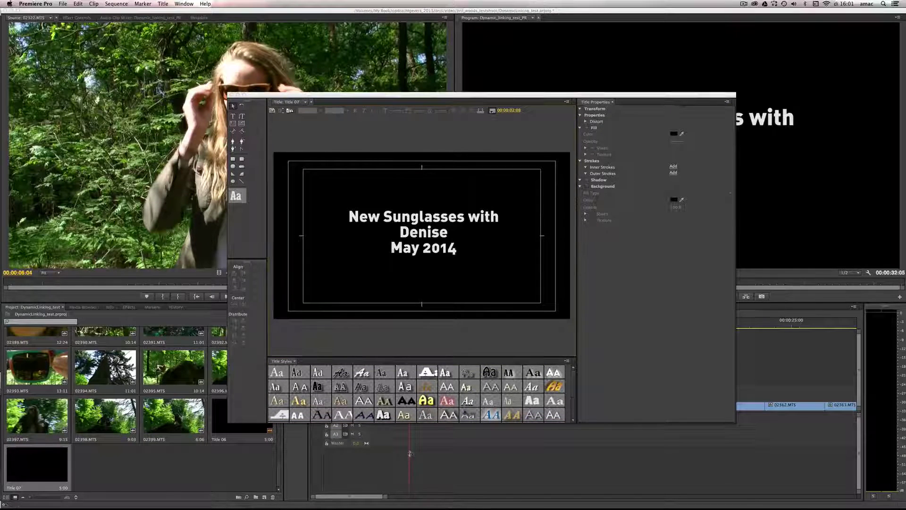
{"action": "left_click_drag", "start_coordinate": [410, 455], "coordinate": [583, 462]}
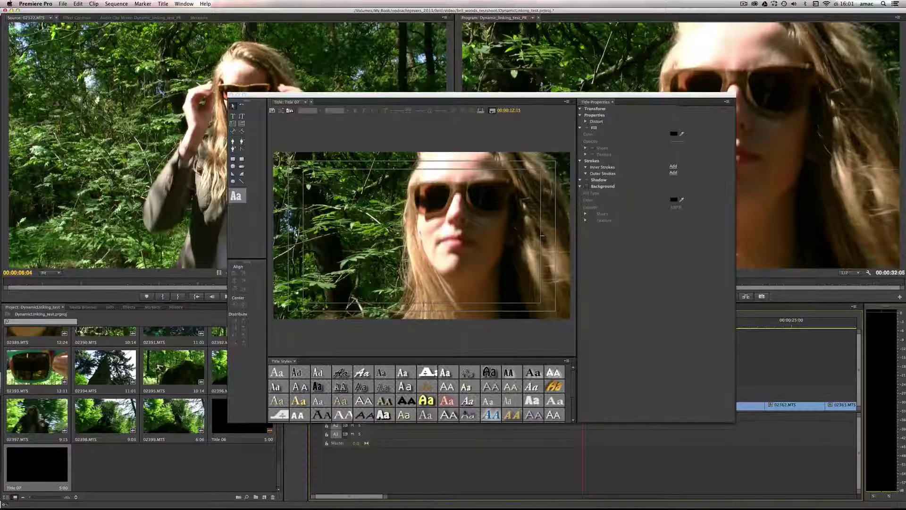
Add a text box about 984 × 187 in the frame's lower-left title-safe area, reading the model's first name followed by "with glasses"
{"action": "left_click", "coordinate": [233, 116]}
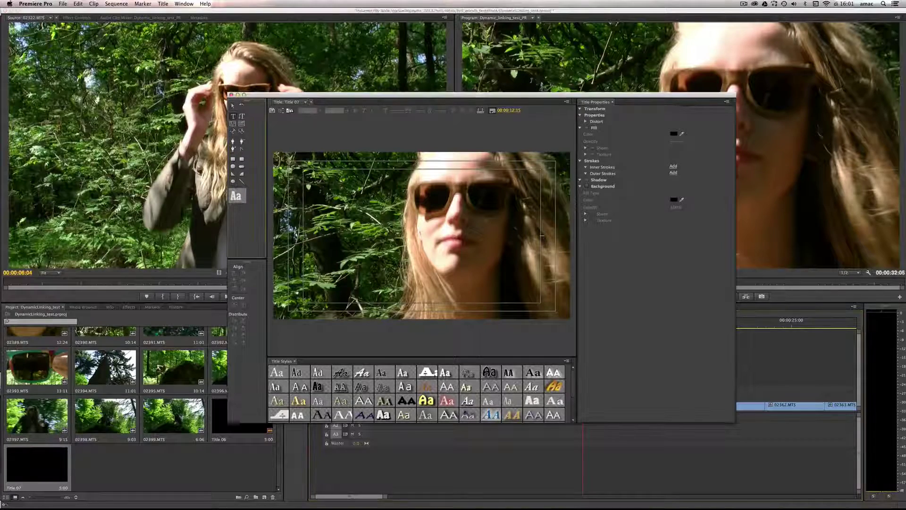
{"action": "left_click_drag", "start_coordinate": [303, 282], "coordinate": [456, 305]}
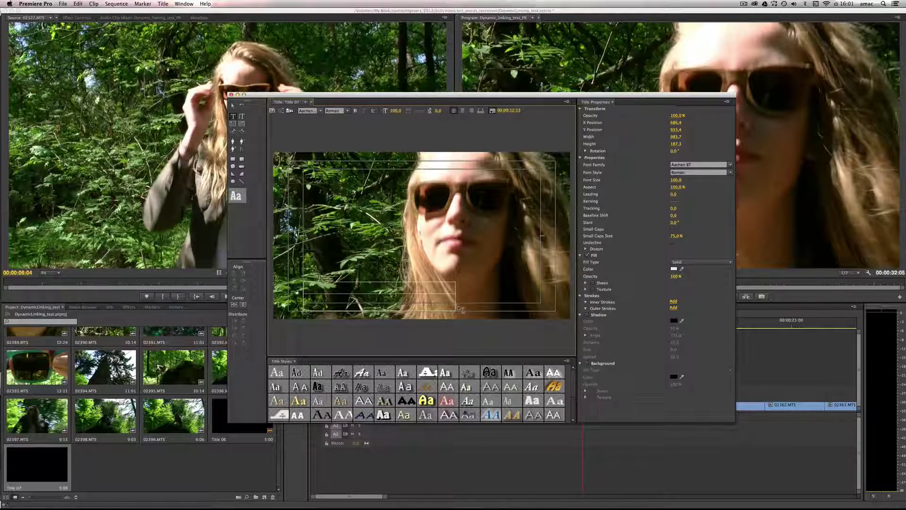
{"action": "type", "text": "Denis"}
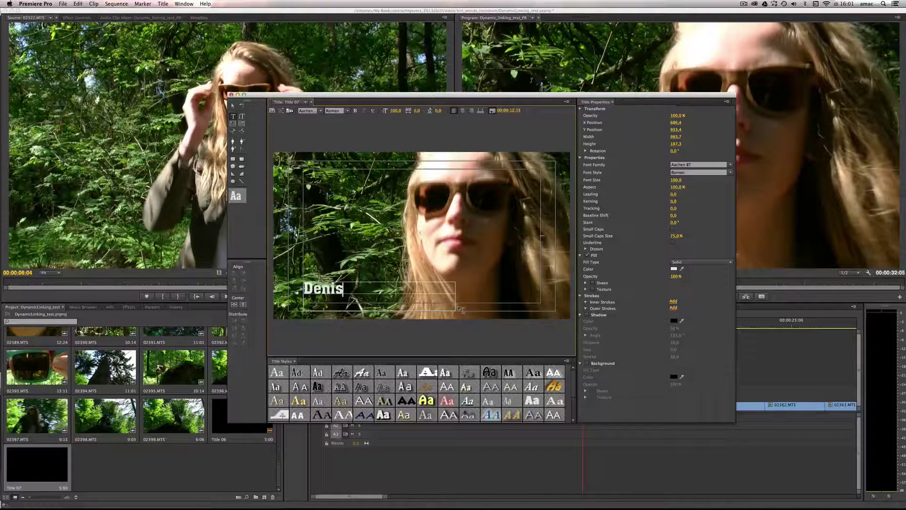
{"action": "type", "text": "e with glass"}
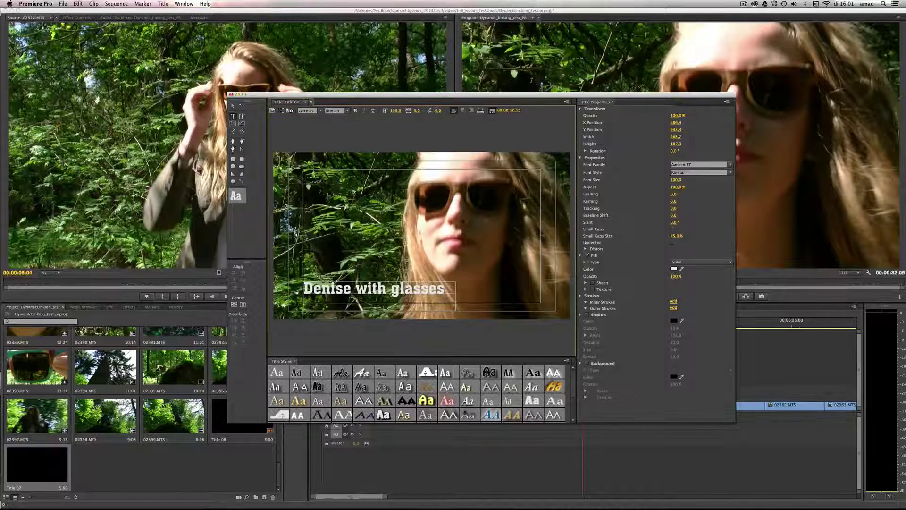
{"action": "type", "text": "es"}
Turn on the shadow with its default settings for all the caption text and close the title
{"action": "key", "text": "ctrl+a"}
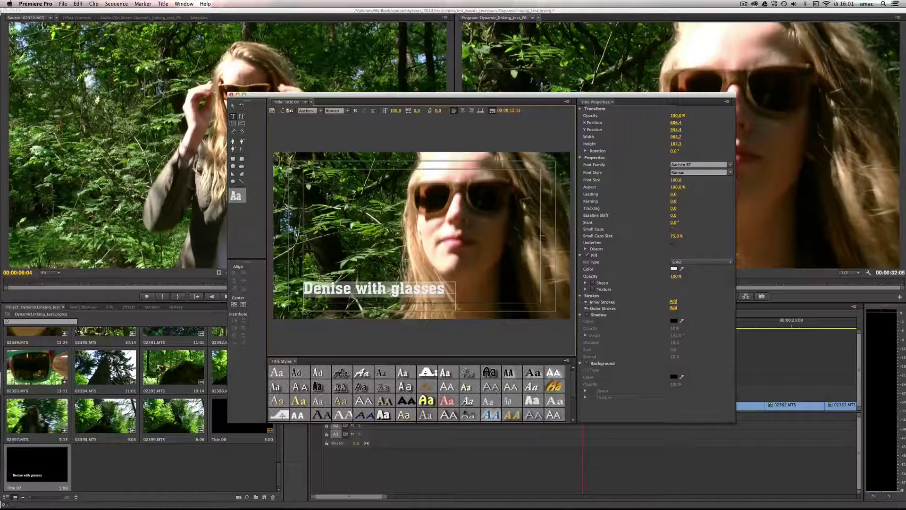
{"action": "left_click", "coordinate": [588, 315]}
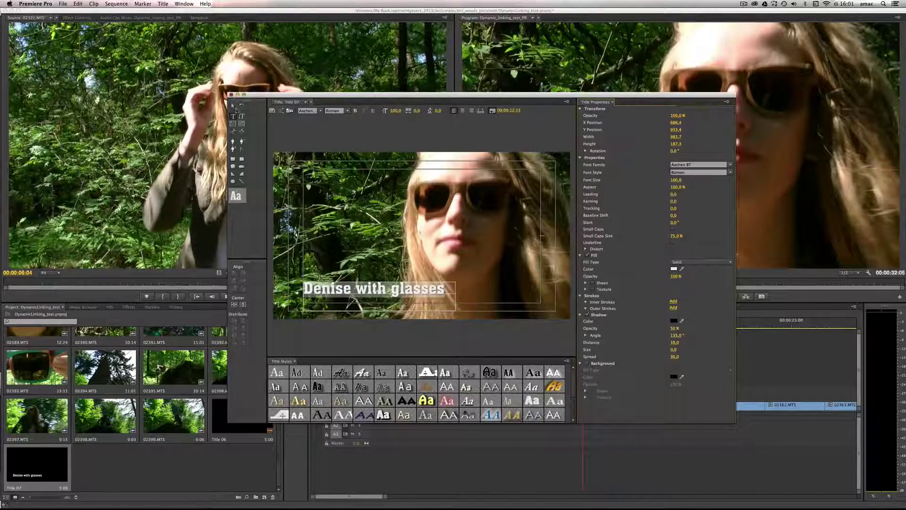
{"action": "left_click", "coordinate": [231, 94]}
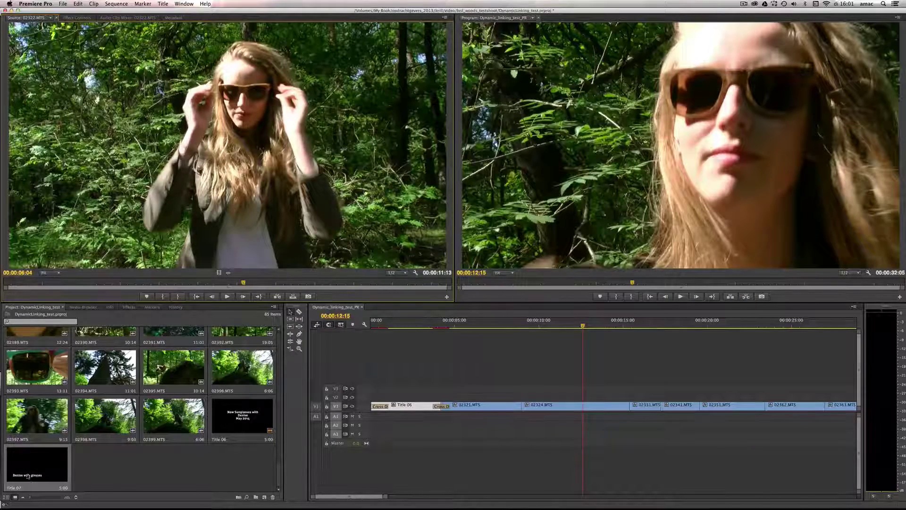
Place the new caption title on track V2 above the start of clip 02321.MTS and check it at 00:00:06:24
{"action": "left_click_drag", "start_coordinate": [29, 476], "coordinate": [457, 396]}
{"action": "left_click_drag", "start_coordinate": [580, 330], "coordinate": [483, 327]}
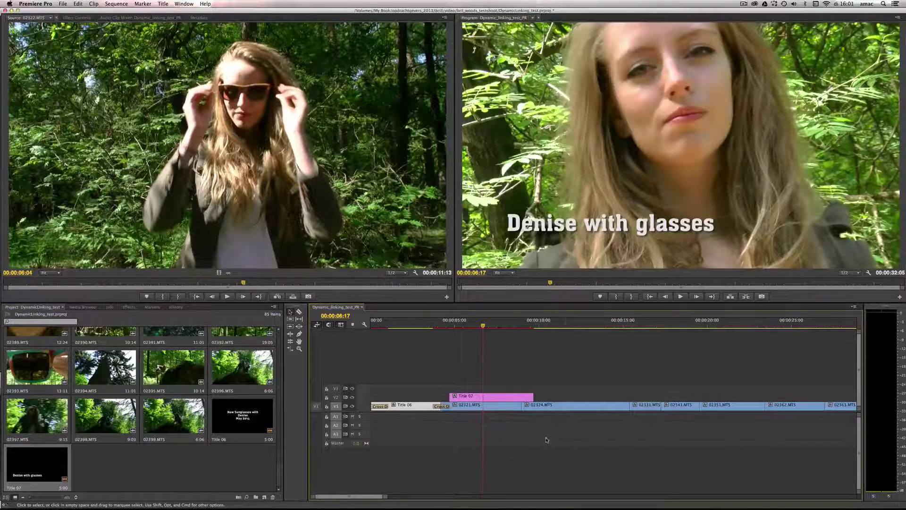
{"action": "mouse_move", "coordinate": [483, 326]}
{"action": "left_mouse_down"}
{"action": "mouse_move", "coordinate": [465, 326]}
{"action": "mouse_move", "coordinate": [488, 325]}
{"action": "left_mouse_up"}
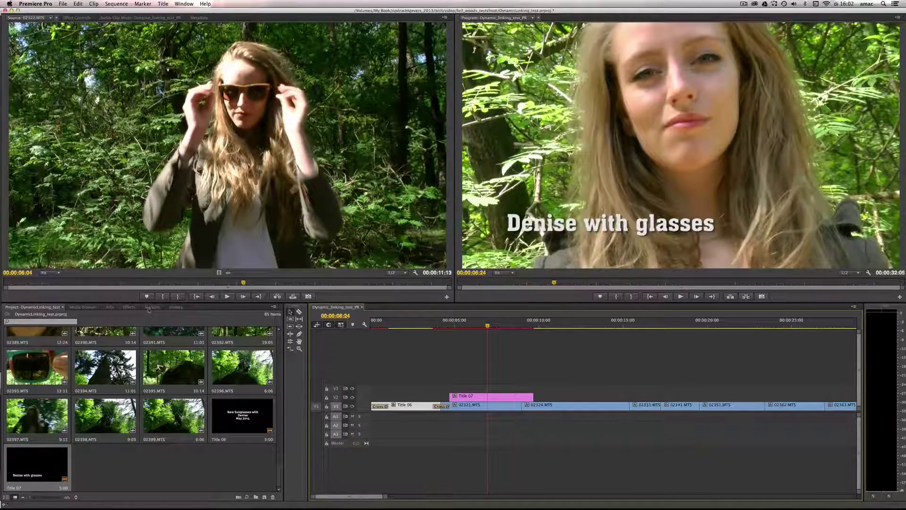
Add a Cross Dissolve to both the start and the end of the caption title and preview the fades
{"action": "left_click", "coordinate": [129, 308]}
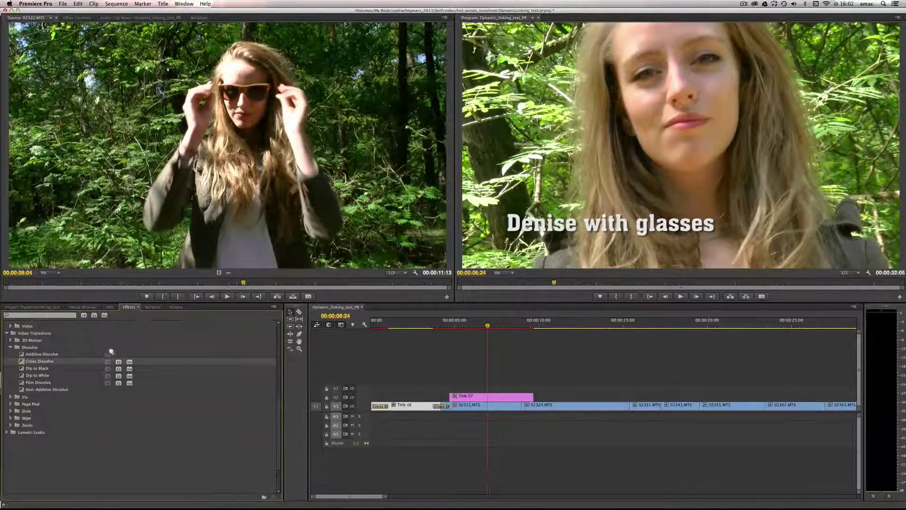
{"action": "left_click_drag", "start_coordinate": [113, 360], "coordinate": [454, 398]}
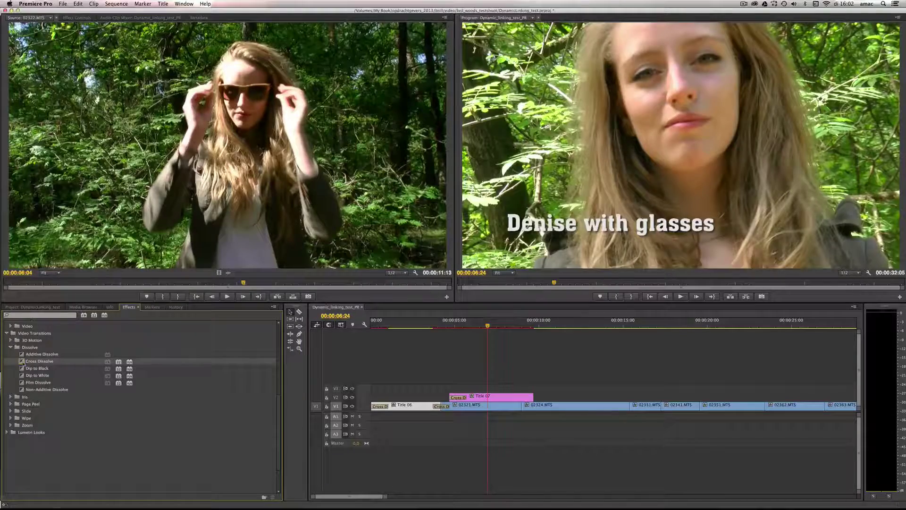
{"action": "left_click_drag", "start_coordinate": [24, 362], "coordinate": [540, 405]}
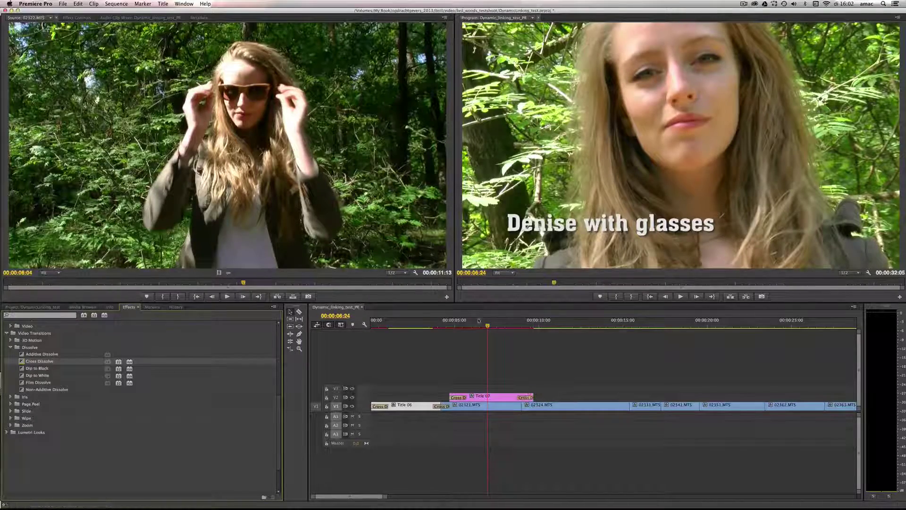
{"action": "key", "text": "space"}
{"action": "left_click", "coordinate": [449, 325]}
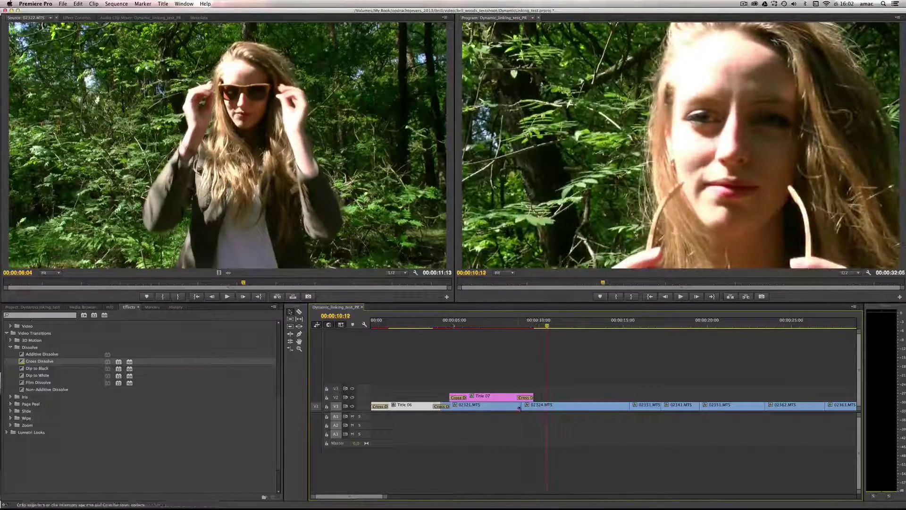
Extend the end of the caption title to 00:00:10:12 and preview the opening of the sequence again
{"action": "left_click_drag", "start_coordinate": [534, 397], "coordinate": [547, 396]}
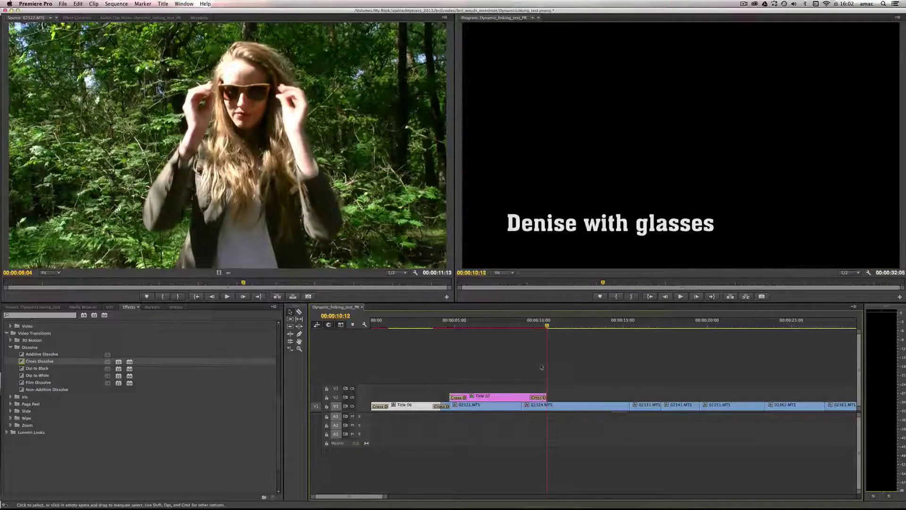
{"action": "left_click_drag", "start_coordinate": [538, 325], "coordinate": [440, 326]}
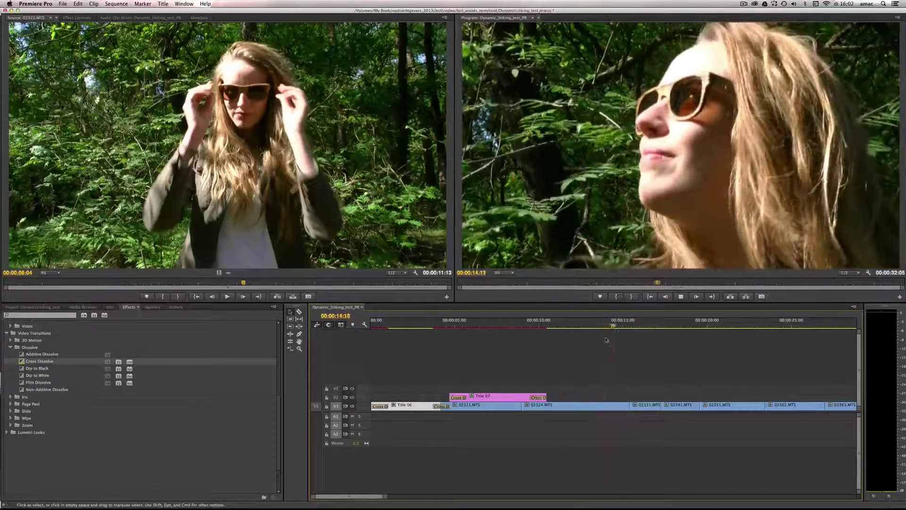
{"action": "left_click_drag", "start_coordinate": [613, 326], "coordinate": [415, 327]}
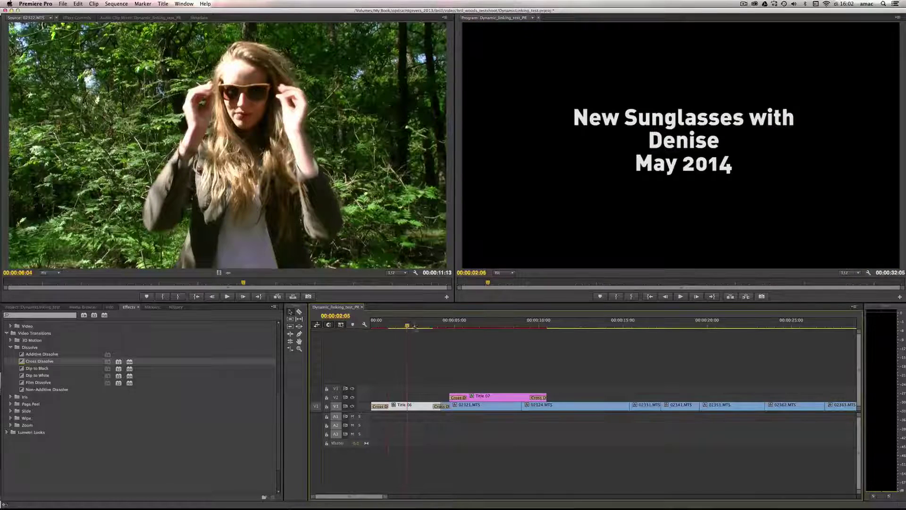
{"action": "left_click", "coordinate": [487, 327]}
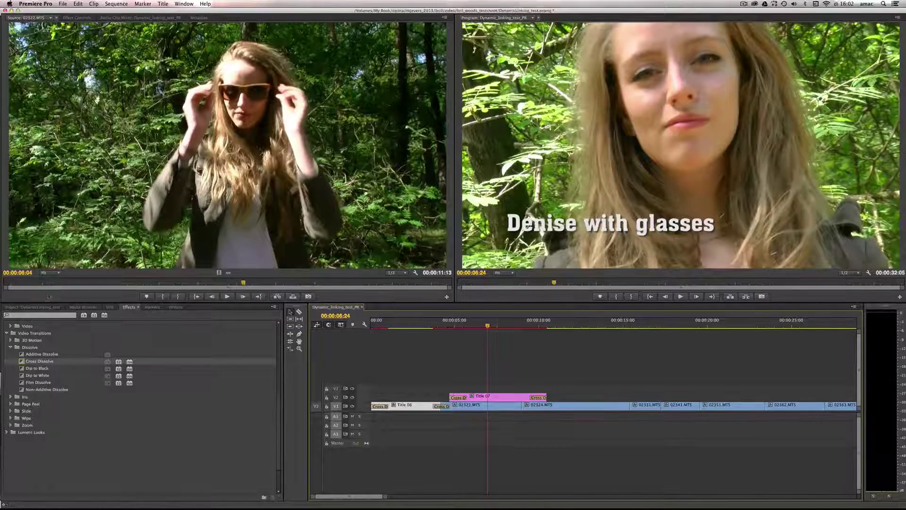
Bring the Dynamic_linking_test_PR sequence from the Premiere Pro project into the After Effects project as dynamically linked footage
{"action": "left_click", "coordinate": [29, 308]}
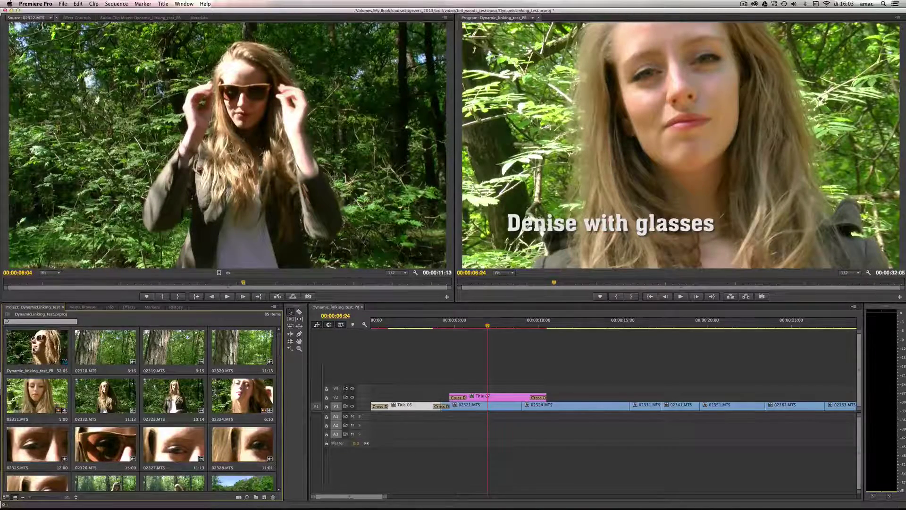
{"action": "key", "text": "super+Tab"}
{"action": "key", "text": "super+Tab"}
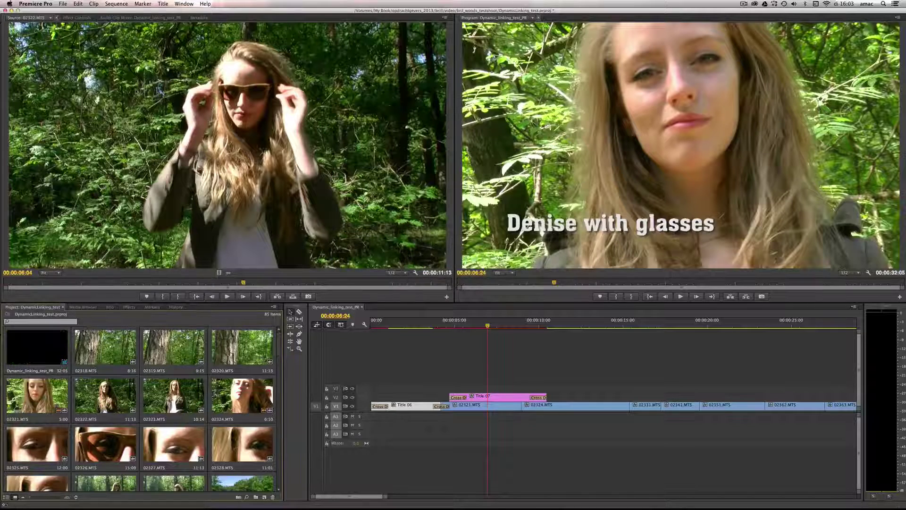
{"action": "left_click_drag", "start_coordinate": [49, 13], "coordinate": [175, 24]}
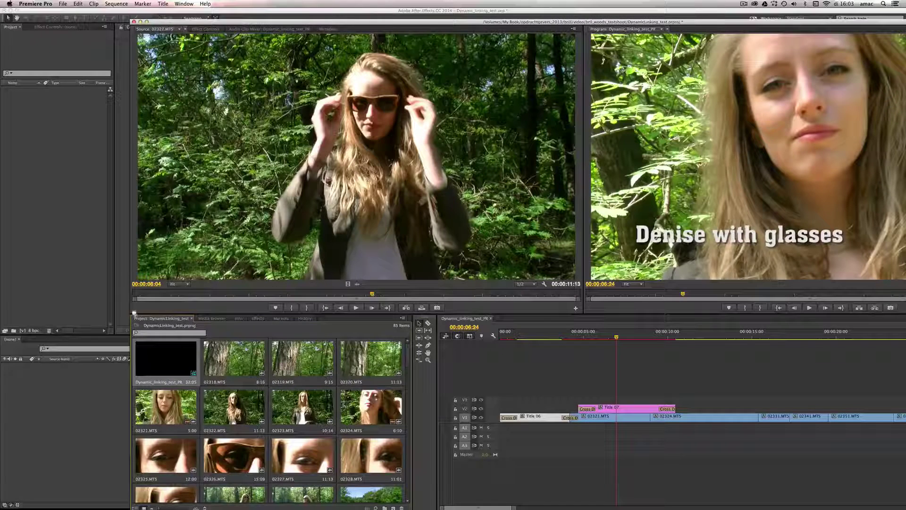
{"action": "left_click", "coordinate": [69, 297]}
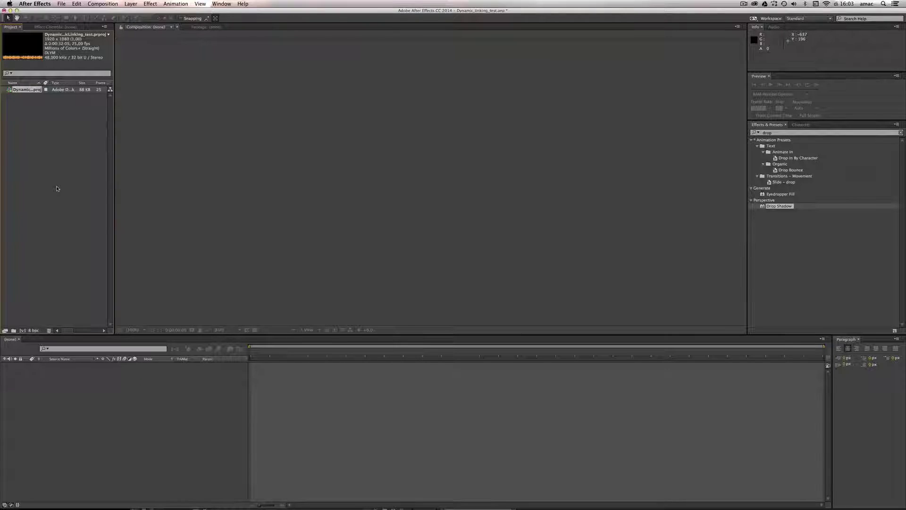
Create a composition from the linked sequence and scrub through its footage, ending at 0:00:06:03
{"action": "left_click_drag", "start_coordinate": [9, 89], "coordinate": [22, 331]}
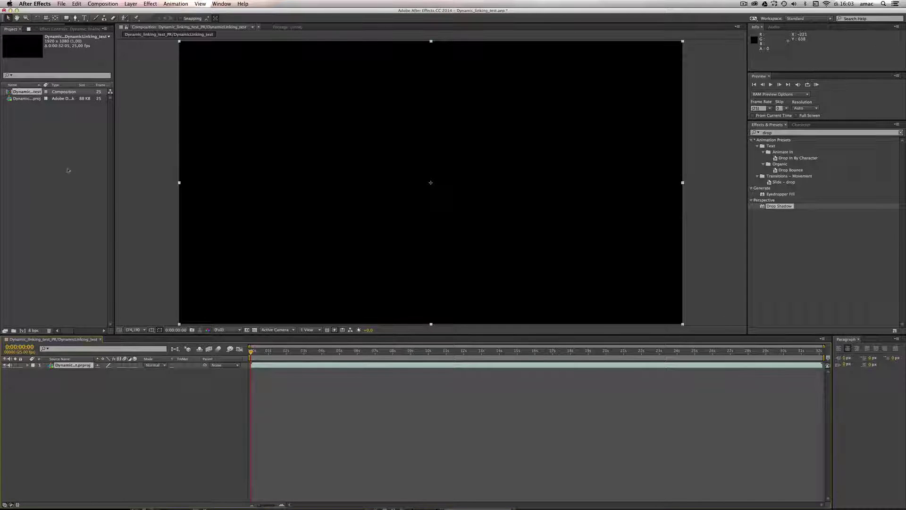
{"action": "left_click_drag", "start_coordinate": [252, 352], "coordinate": [351, 350]}
{"action": "left_click_drag", "start_coordinate": [446, 352], "coordinate": [462, 352]}
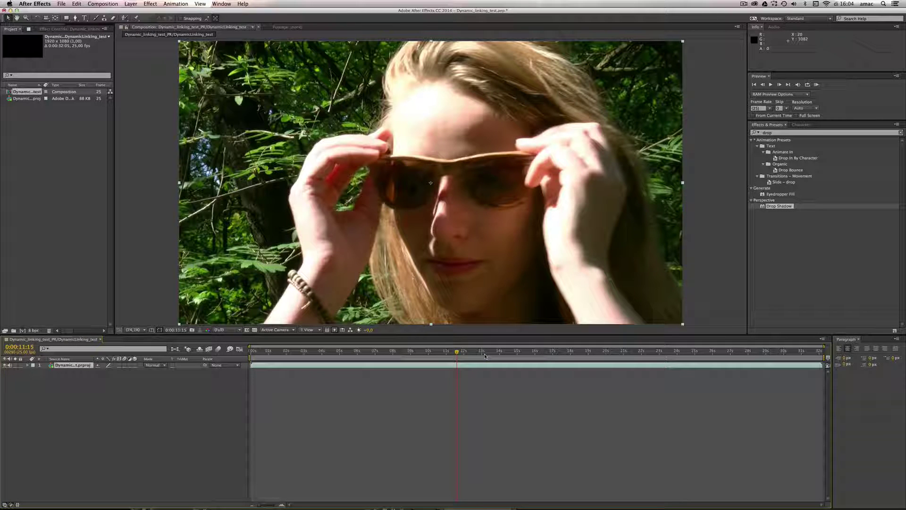
{"action": "left_click_drag", "start_coordinate": [456, 351], "coordinate": [514, 352]}
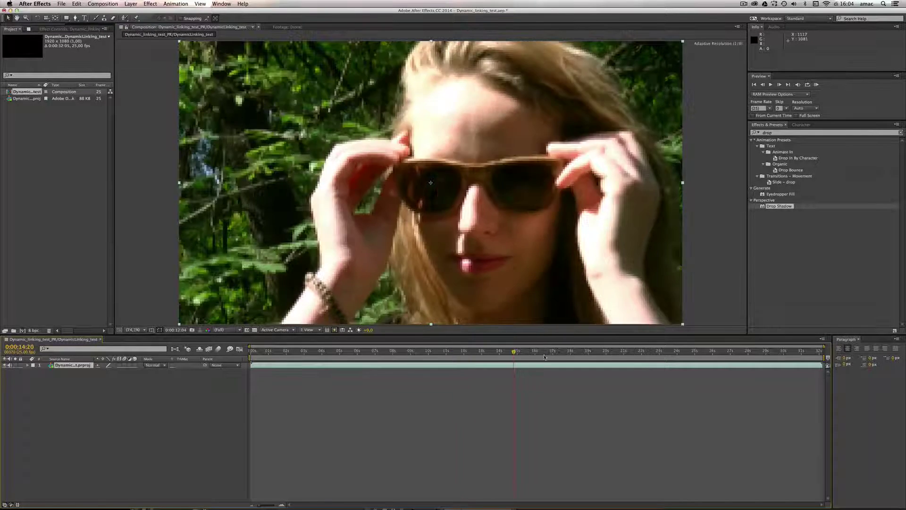
{"action": "left_click", "coordinate": [361, 354]}
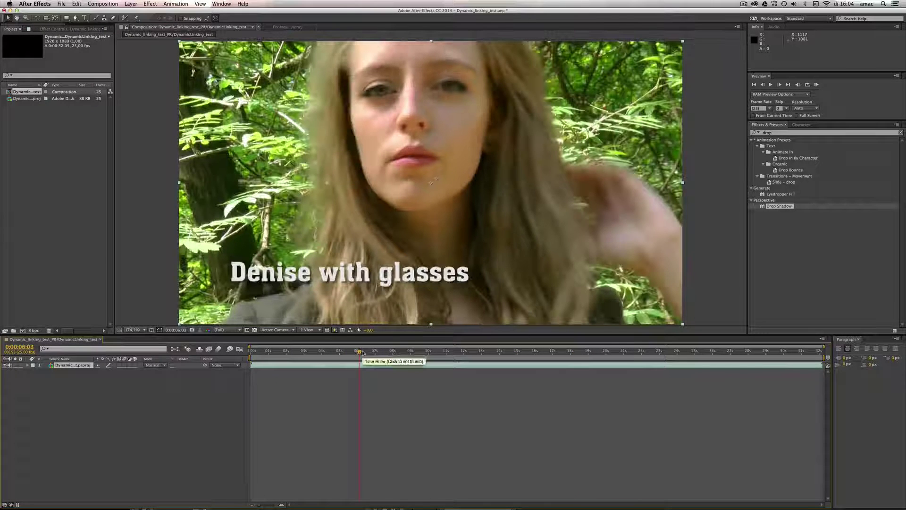
Stack two duplicates of the footage layer, blending the first copy with Overlay and the topmost one with Screen
{"action": "left_click", "coordinate": [72, 366]}
{"action": "key", "text": "super+d"}
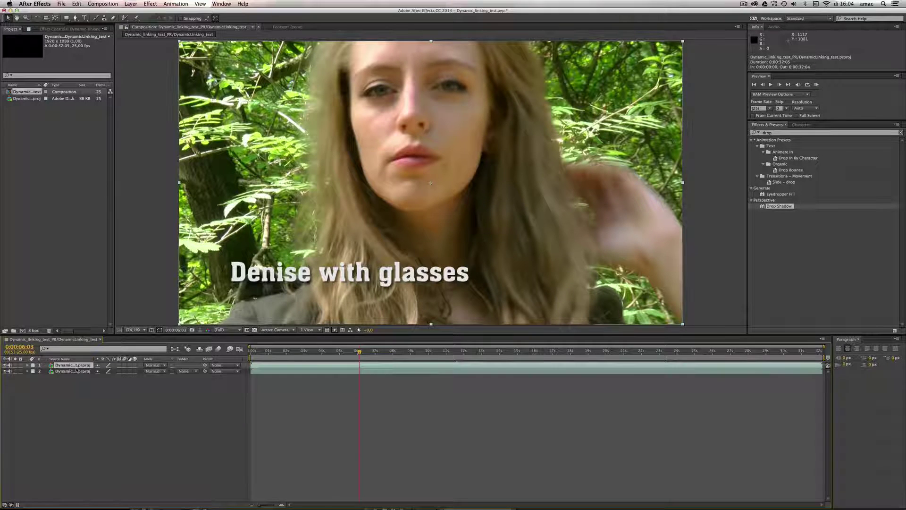
{"action": "left_click", "coordinate": [154, 364]}
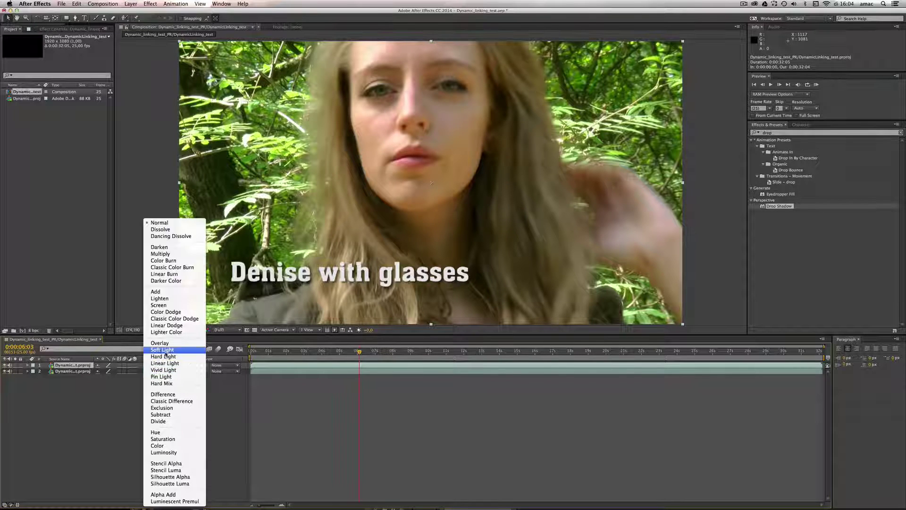
{"action": "left_click", "coordinate": [160, 343]}
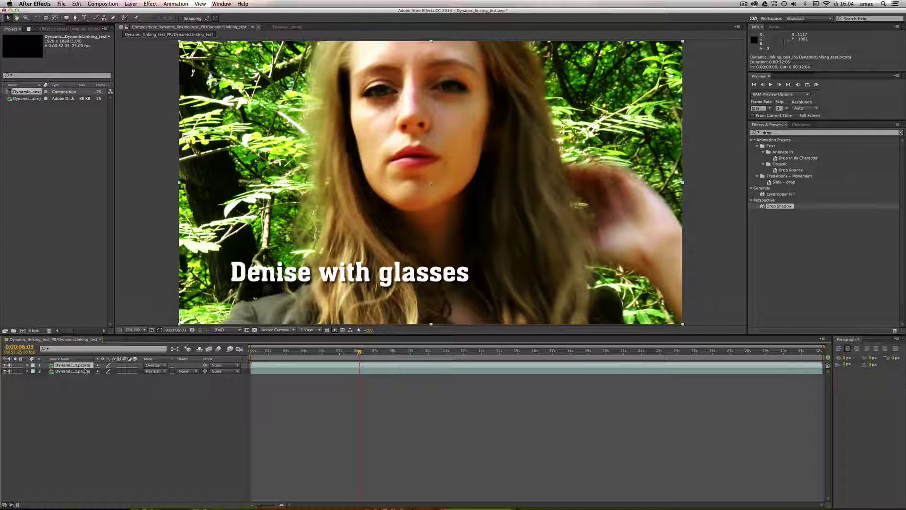
{"action": "key", "text": "super+d"}
{"action": "left_click", "coordinate": [159, 367]}
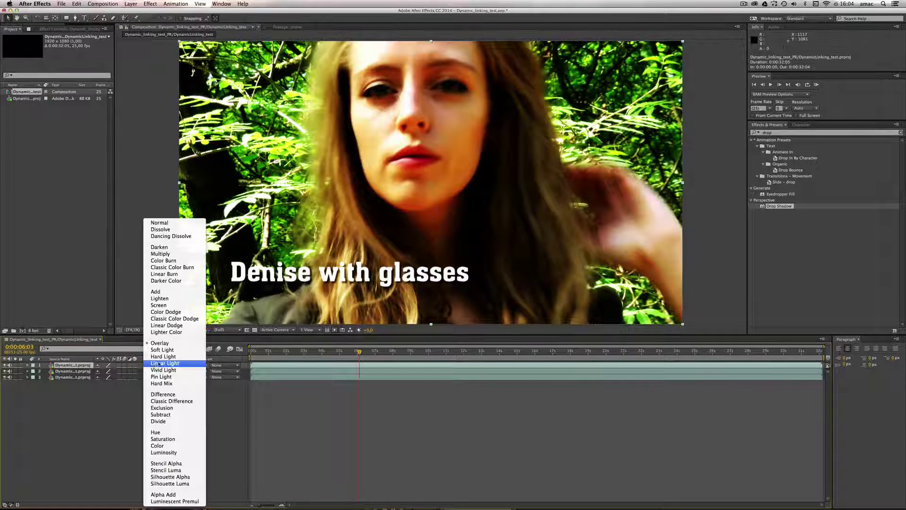
{"action": "left_click", "coordinate": [161, 305]}
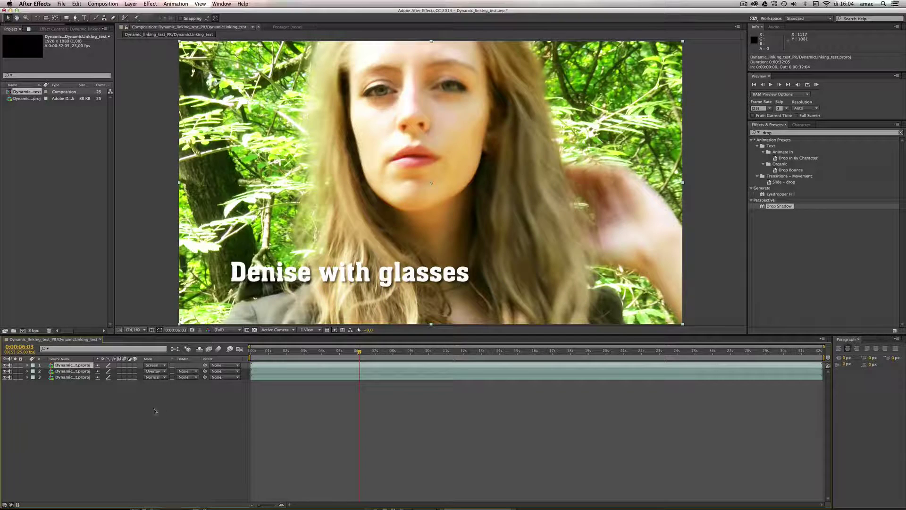
Duplicate the topmost Screen layer and set the new copy's blending mode to Multiply
{"action": "key", "text": "super+d"}
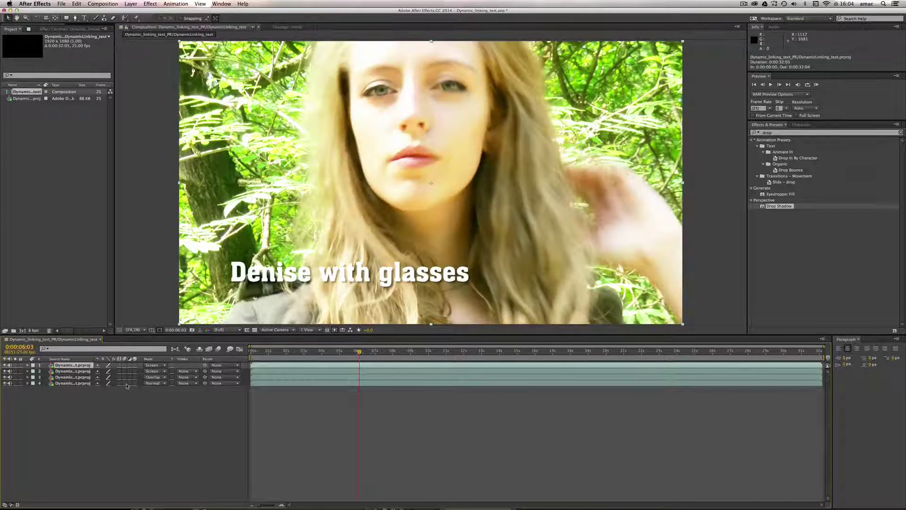
{"action": "left_click", "coordinate": [159, 366]}
{"action": "left_click", "coordinate": [160, 254]}
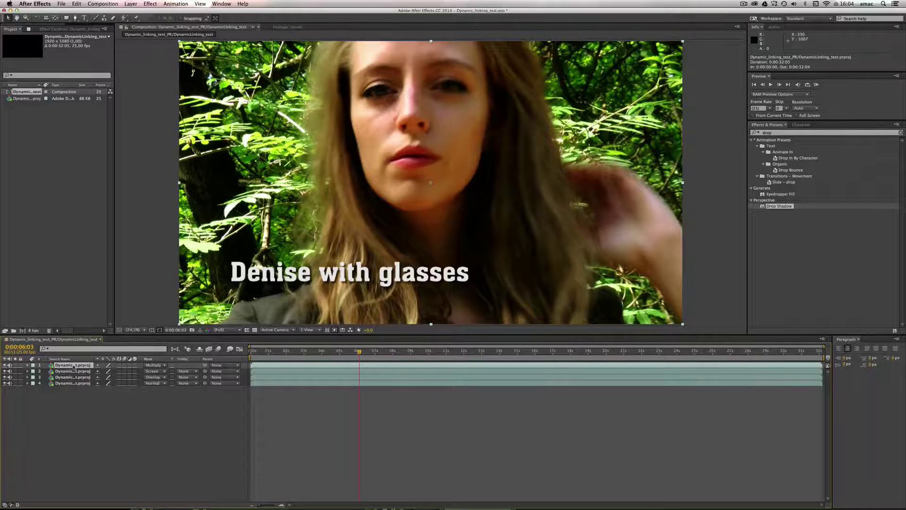
Lower the opacity of the Multiply layer and check the graded look on the footage up to 0:00:16:12
{"action": "key", "text": "t"}
{"action": "left_click_drag", "start_coordinate": [99, 371], "coordinate": [87, 372]}
{"action": "left_click", "coordinate": [99, 371]}
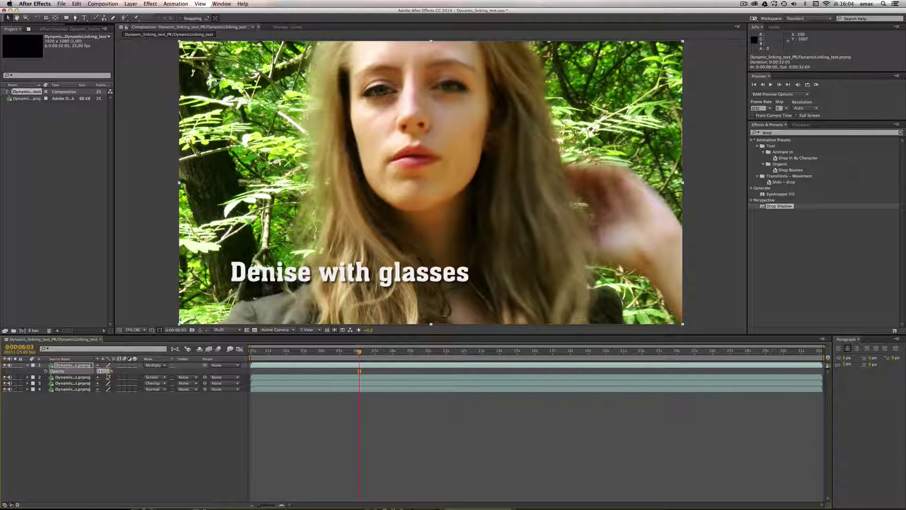
{"action": "key", "text": "Return"}
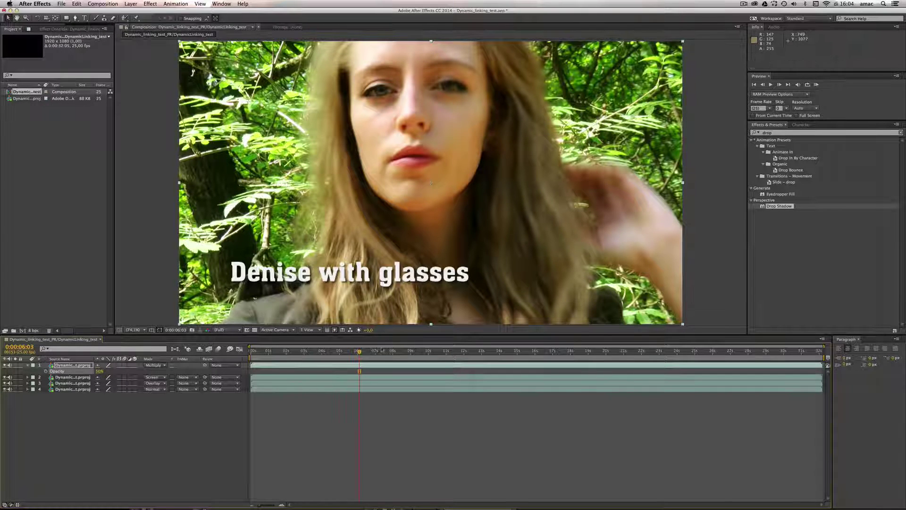
{"action": "left_click_drag", "start_coordinate": [360, 352], "coordinate": [539, 352]}
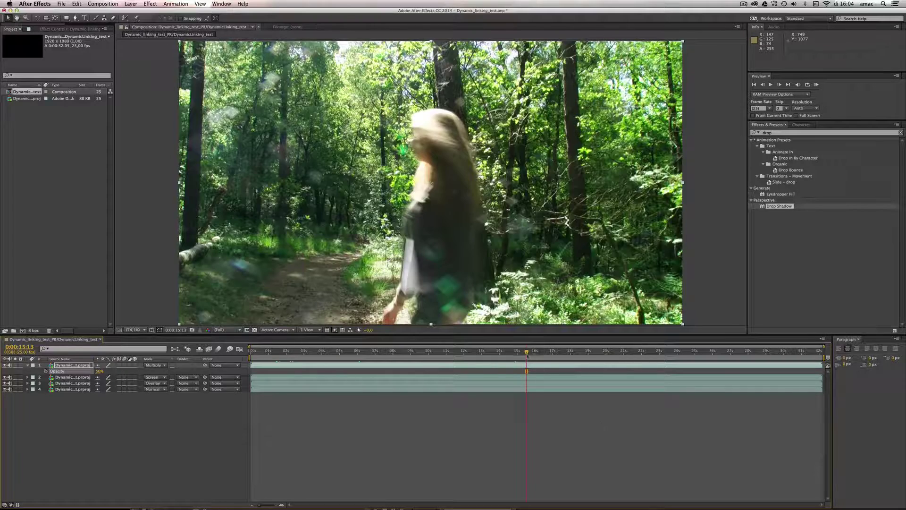
{"action": "mouse_move", "coordinate": [527, 353]}
{"action": "left_mouse_down"}
{"action": "mouse_move", "coordinate": [518, 352]}
{"action": "mouse_move", "coordinate": [578, 358]}
{"action": "mouse_move", "coordinate": [486, 361]}
{"action": "mouse_move", "coordinate": [543, 354]}
{"action": "left_mouse_up"}
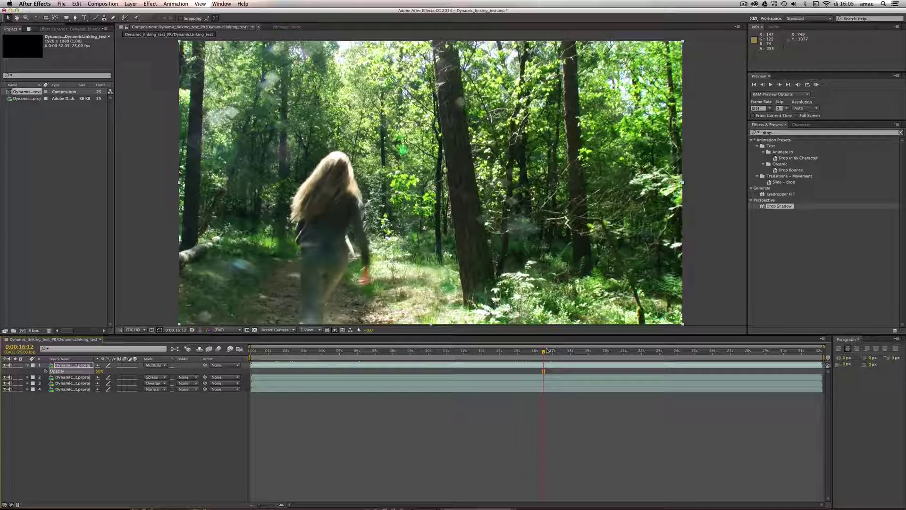
Return to Premiere Pro, move its window back in place, and show clip 02331.MTS at 00:00:16:08
{"action": "key", "text": "super+Tab"}
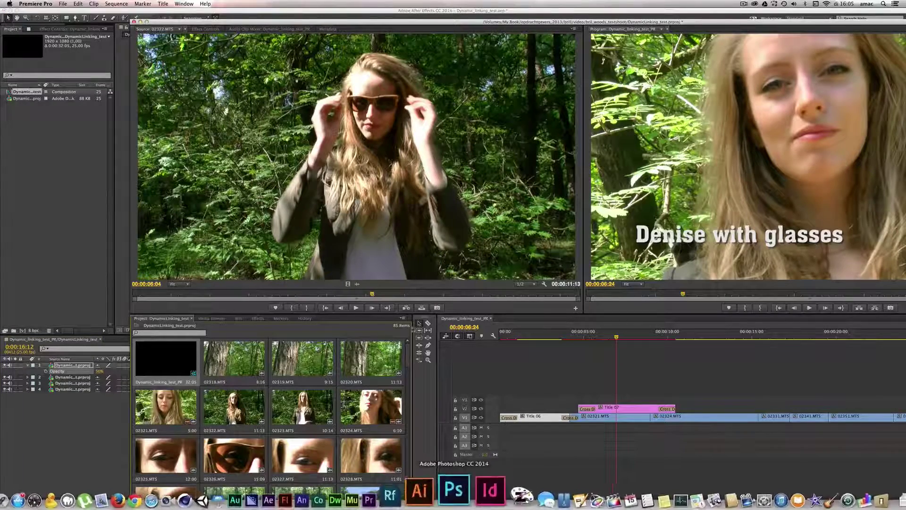
{"action": "left_click_drag", "start_coordinate": [304, 22], "coordinate": [174, 12]}
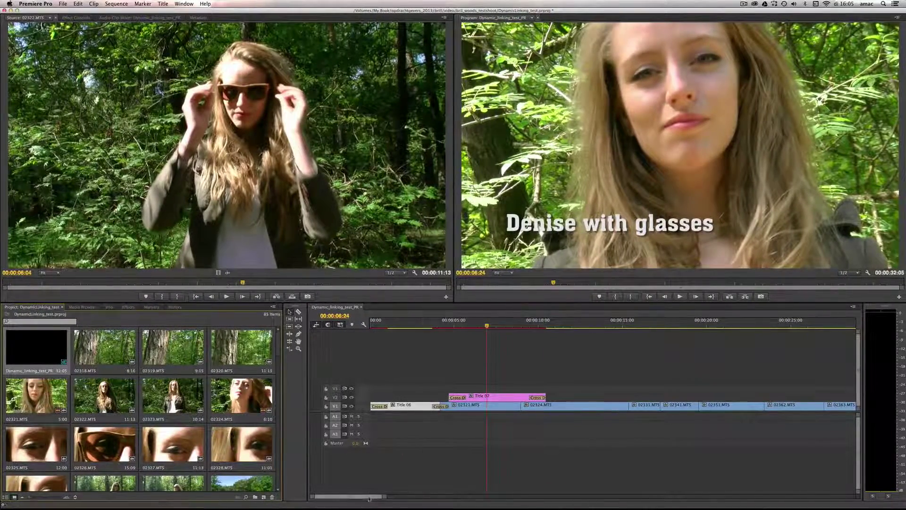
{"action": "scroll", "coordinate": [425, 453], "scroll_direction": "right", "scroll_amount": 5}
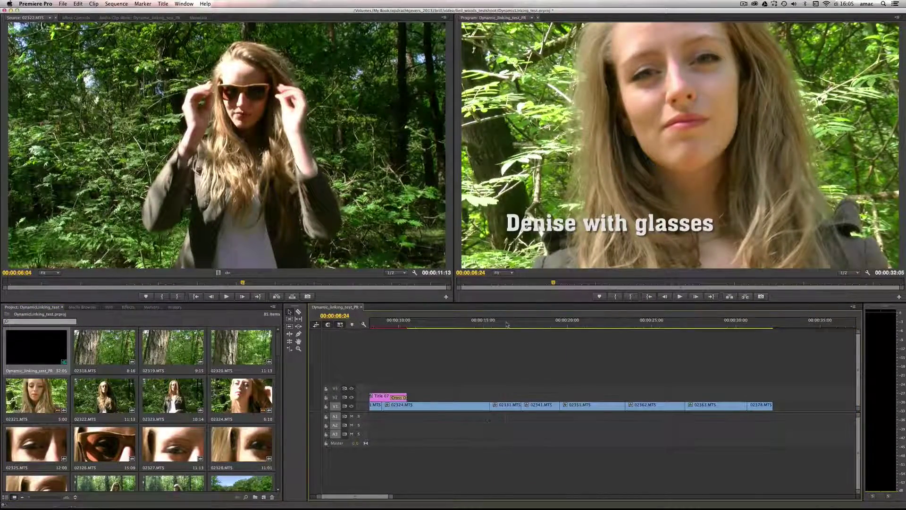
{"action": "mouse_move", "coordinate": [509, 325]}
{"action": "left_mouse_down"}
{"action": "mouse_move", "coordinate": [484, 325]}
{"action": "mouse_move", "coordinate": [508, 327]}
{"action": "left_mouse_up"}
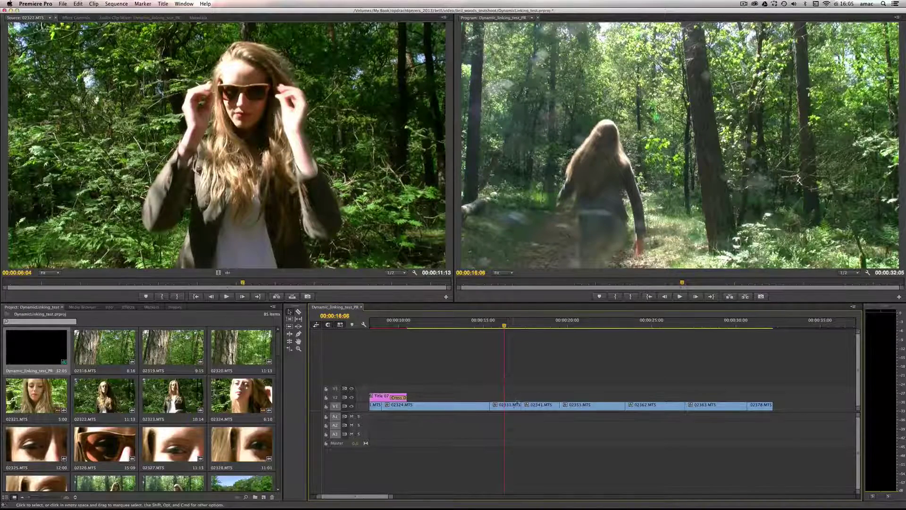
Find the Three-Way Color Corrector among the Color Correction video effects and apply it to clip 02331.MTS
{"action": "left_click", "coordinate": [506, 406]}
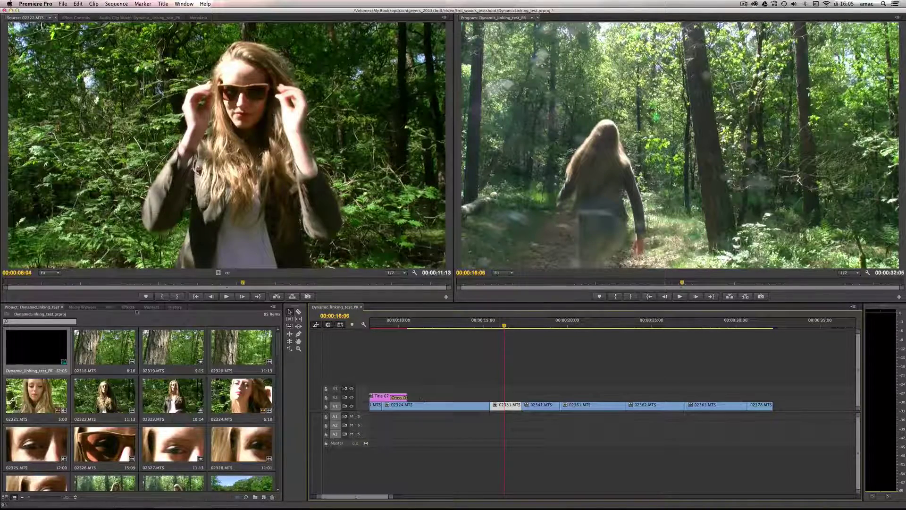
{"action": "left_click", "coordinate": [129, 308]}
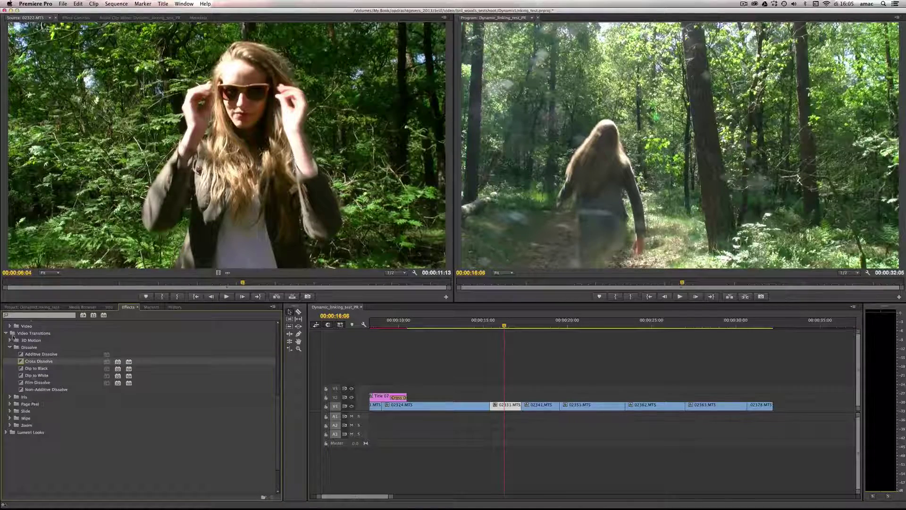
{"action": "left_click", "coordinate": [5, 333]}
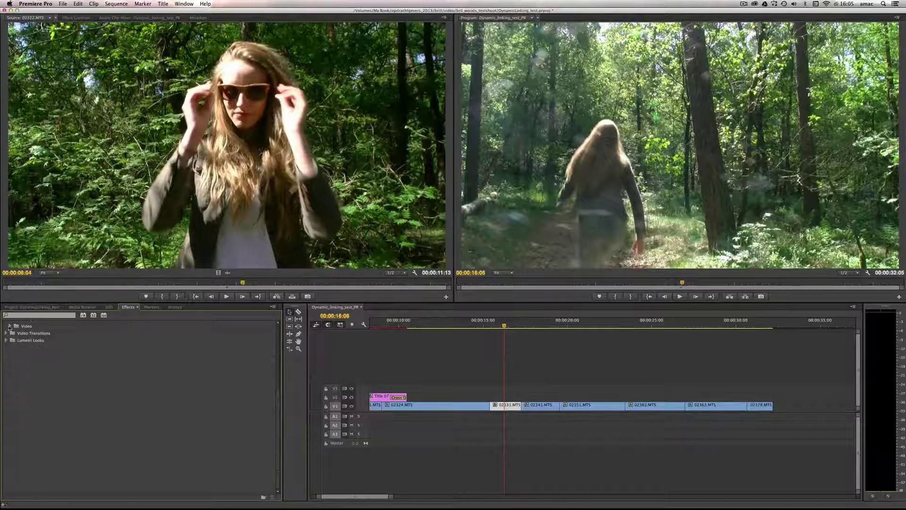
{"action": "left_click", "coordinate": [10, 326]}
{"action": "scroll", "coordinate": [272, 368], "scroll_direction": "down", "scroll_amount": 5}
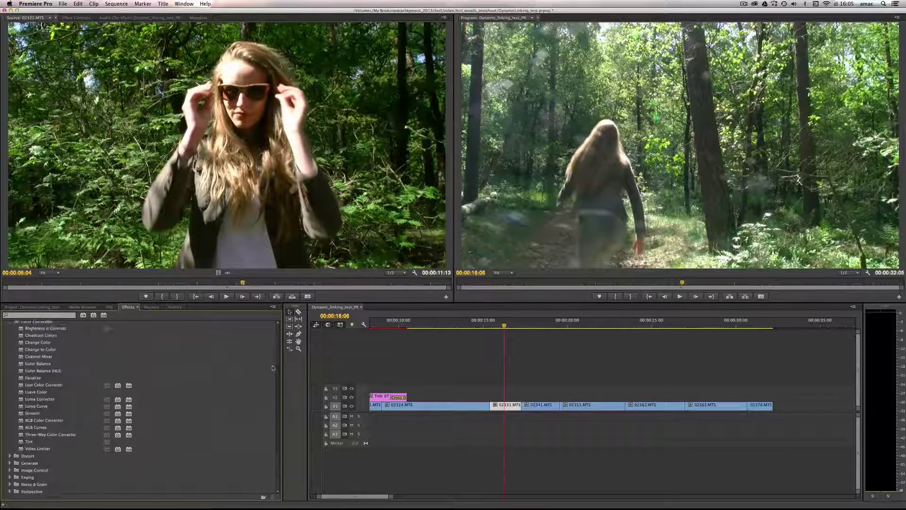
{"action": "scroll", "coordinate": [273, 368], "scroll_direction": "up", "scroll_amount": 2}
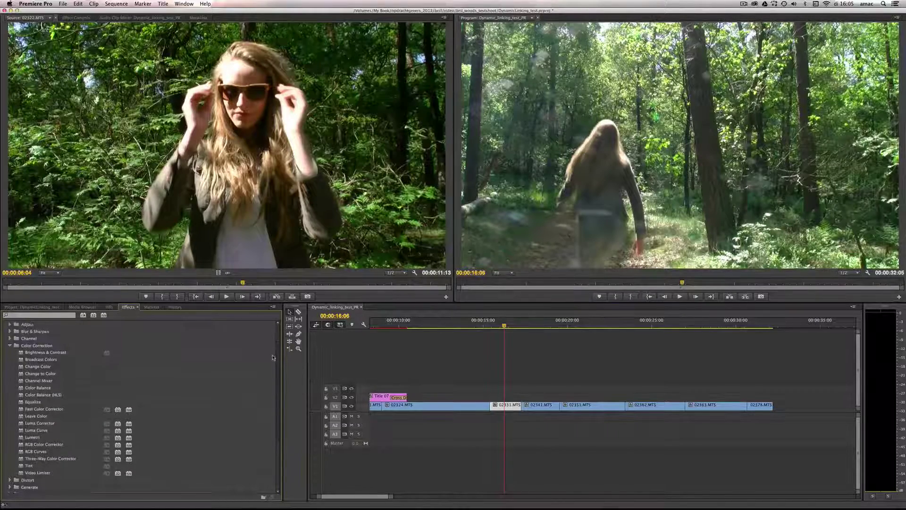
{"action": "scroll", "coordinate": [272, 357], "scroll_direction": "down", "scroll_amount": 1}
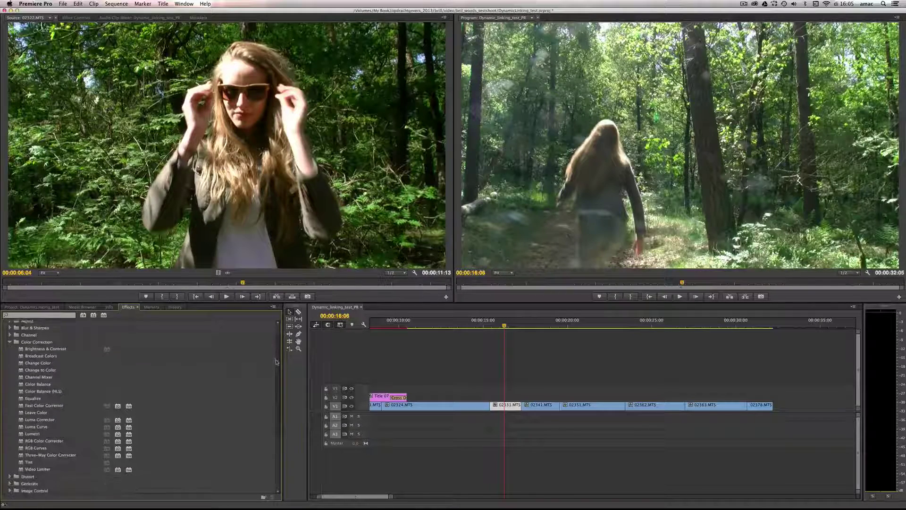
{"action": "scroll", "coordinate": [277, 361], "scroll_direction": "down", "scroll_amount": 1}
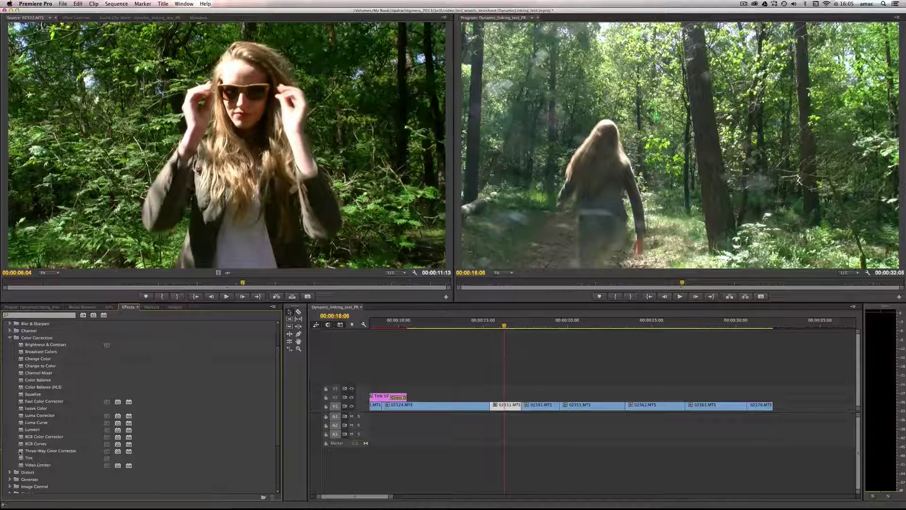
{"action": "left_click", "coordinate": [21, 452]}
{"action": "left_click_drag", "start_coordinate": [28, 451], "coordinate": [509, 406]}
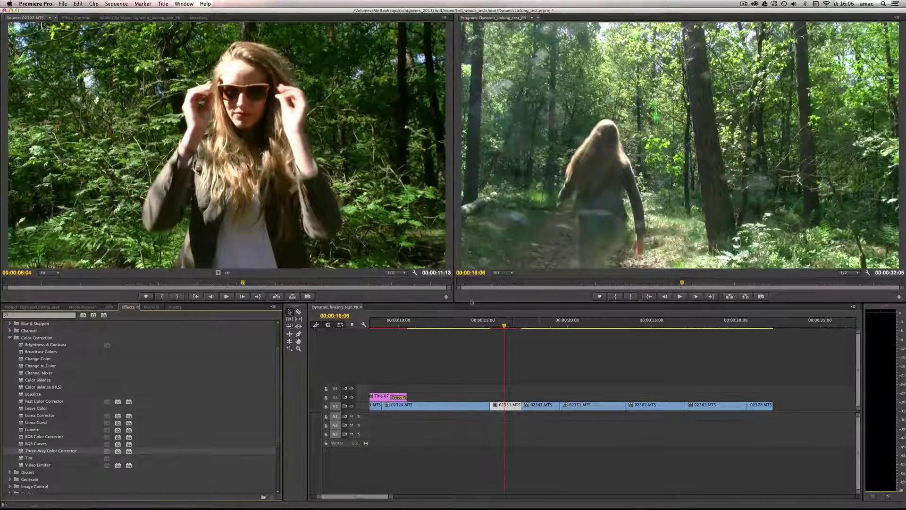
Set the Three-Way Color Corrector's Master Saturation to 188 for clip 02331.MTS and view it at 00:00:16:05
{"action": "left_click", "coordinate": [76, 18]}
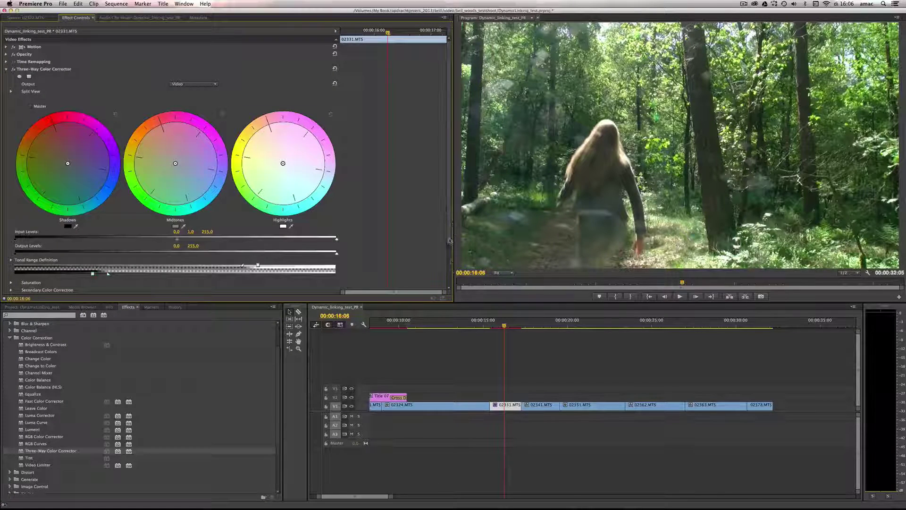
{"action": "left_click_drag", "start_coordinate": [450, 241], "coordinate": [452, 193]}
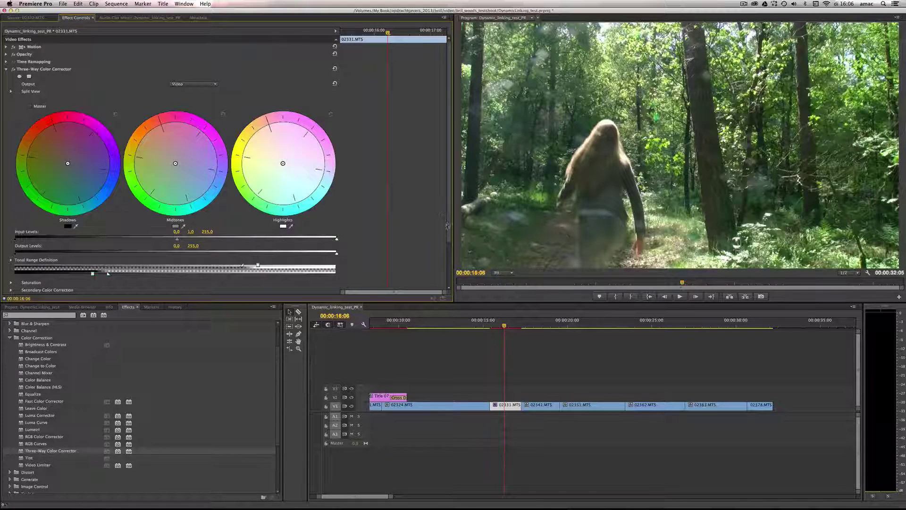
{"action": "left_click_drag", "start_coordinate": [450, 231], "coordinate": [458, 261]}
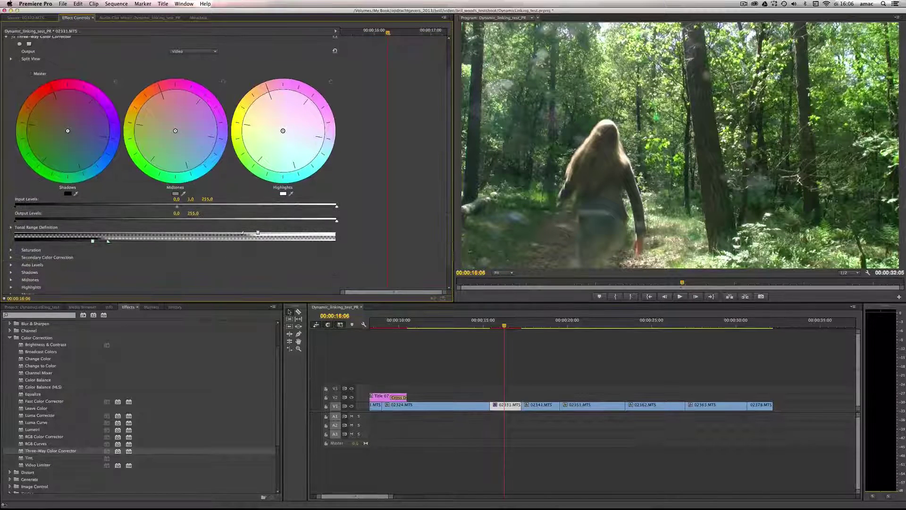
{"action": "left_click", "coordinate": [10, 250]}
{"action": "left_click_drag", "start_coordinate": [176, 259], "coordinate": [217, 260]}
{"action": "mouse_move", "coordinate": [504, 325]}
{"action": "left_mouse_down"}
{"action": "mouse_move", "coordinate": [489, 327]}
{"action": "mouse_move", "coordinate": [504, 327]}
{"action": "left_mouse_up"}
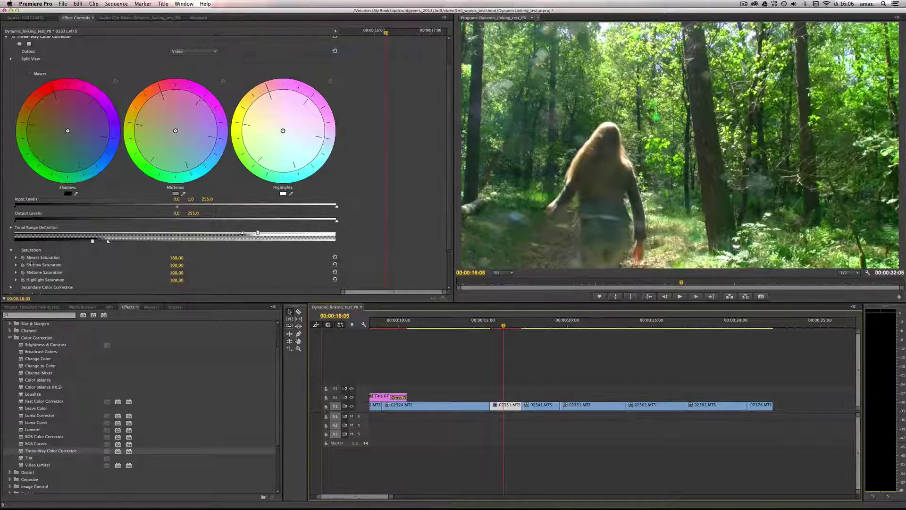
Set the corrector's Shadow Saturation to 97 and its Highlight Saturation to 135
{"action": "left_click_drag", "start_coordinate": [176, 265], "coordinate": [139, 280]}
{"action": "left_click_drag", "start_coordinate": [217, 280], "coordinate": [194, 281]}
{"action": "mouse_move", "coordinate": [450, 215]}
{"action": "left_mouse_down"}
{"action": "mouse_move", "coordinate": [449, 250]}
{"action": "mouse_move", "coordinate": [449, 217]}
{"action": "left_mouse_up"}
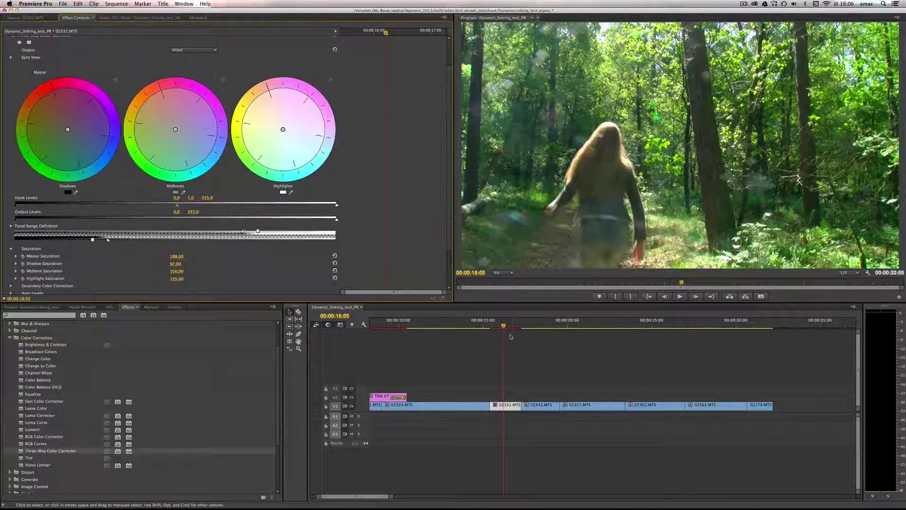
Shift the corrector's midtones colour balance slightly off centre at 00:00:16:08 and compare the clip with the preceding footage
{"action": "left_click_drag", "start_coordinate": [487, 325], "coordinate": [508, 326]}
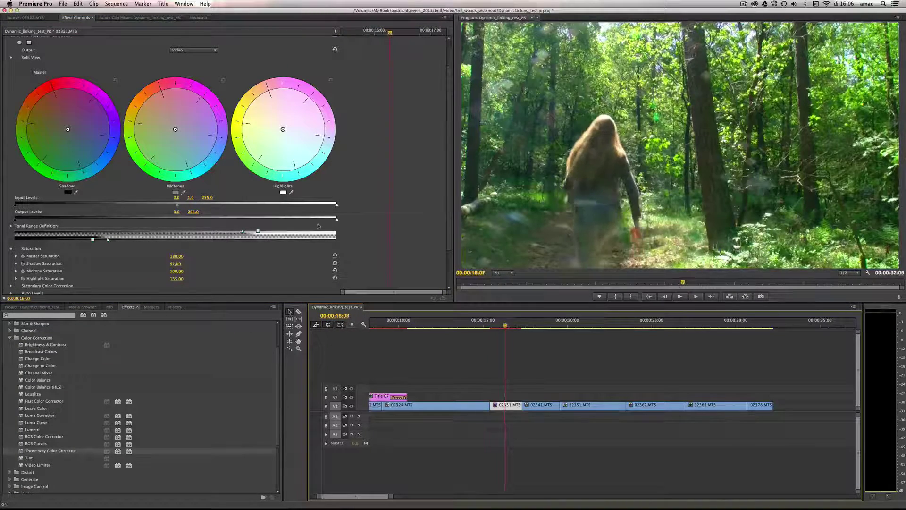
{"action": "mouse_move", "coordinate": [175, 129]}
{"action": "left_mouse_down"}
{"action": "mouse_move", "coordinate": [192, 153]}
{"action": "mouse_move", "coordinate": [218, 138]}
{"action": "mouse_move", "coordinate": [208, 111]}
{"action": "mouse_move", "coordinate": [182, 99]}
{"action": "mouse_move", "coordinate": [159, 118]}
{"action": "mouse_move", "coordinate": [162, 130]}
{"action": "mouse_move", "coordinate": [176, 131]}
{"action": "left_mouse_up"}
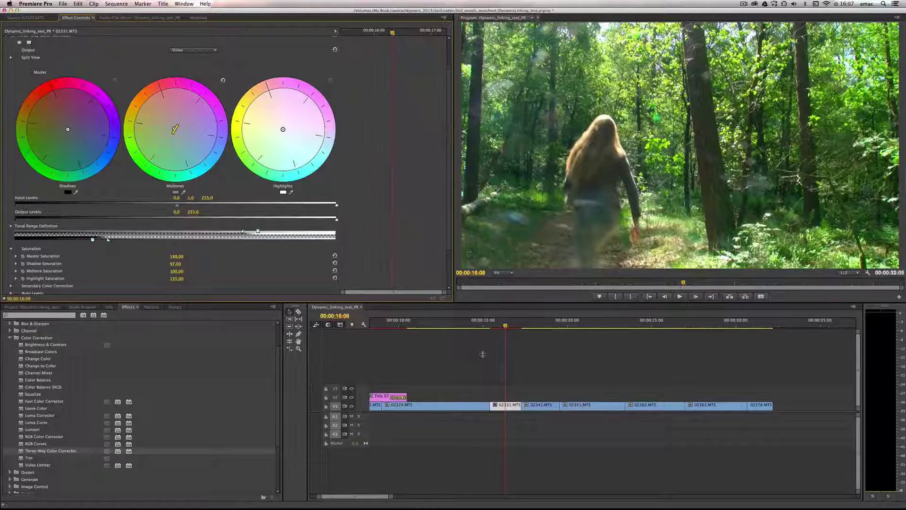
{"action": "left_click", "coordinate": [480, 326]}
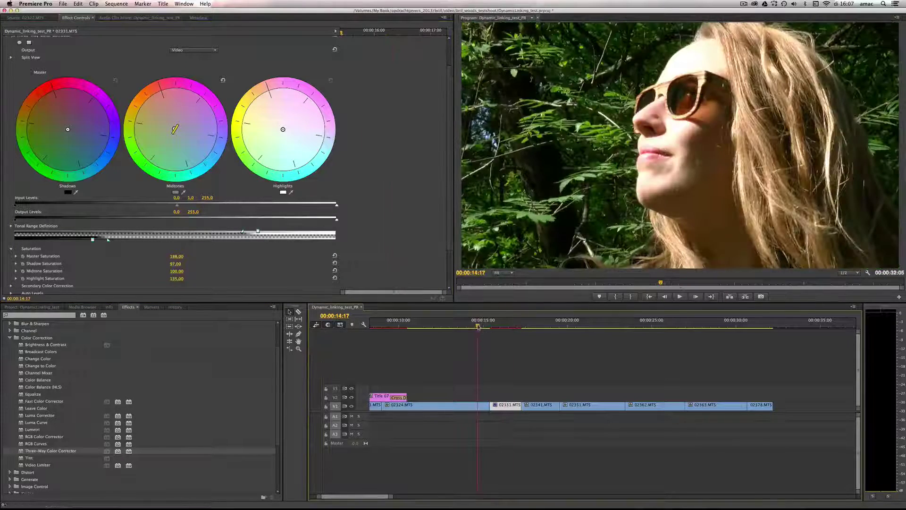
{"action": "left_click", "coordinate": [509, 329]}
{"action": "left_click_drag", "start_coordinate": [510, 330], "coordinate": [459, 330]}
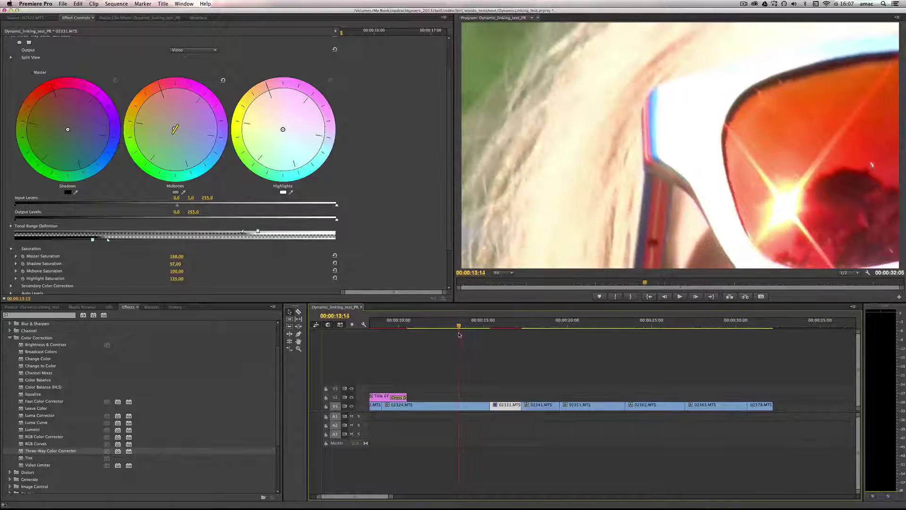
Review the later footage and move the cut between clips 02362.MTS and 02363.MTS earlier, to 00:00:26:04
{"action": "left_click", "coordinate": [398, 327]}
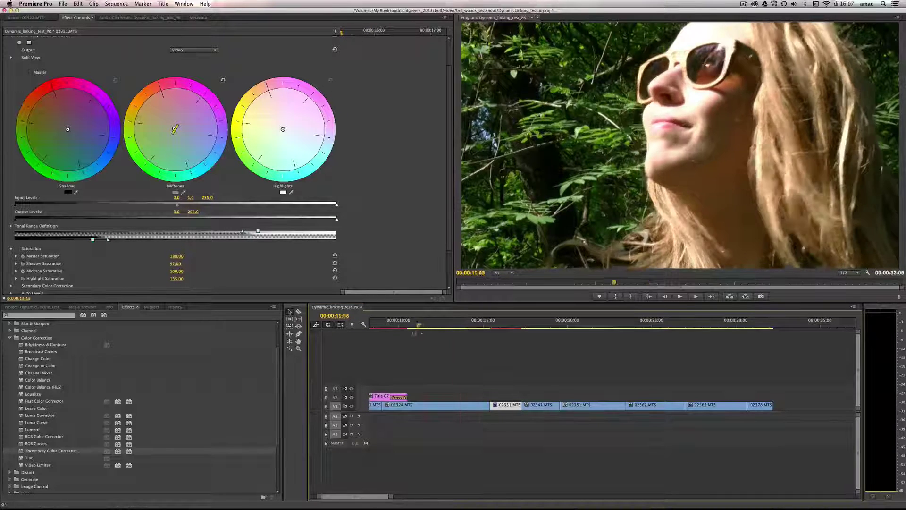
{"action": "left_click_drag", "start_coordinate": [420, 332], "coordinate": [656, 328]}
{"action": "key", "text": "space"}
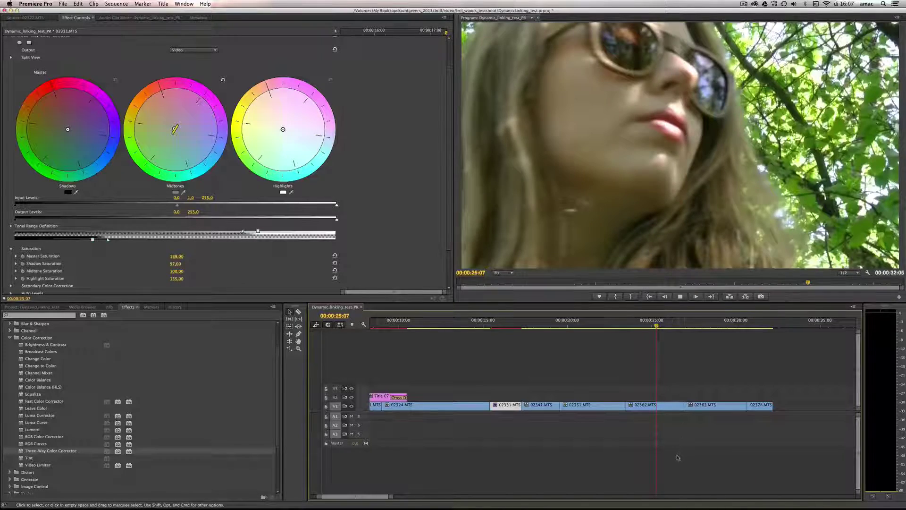
{"action": "key", "text": "space"}
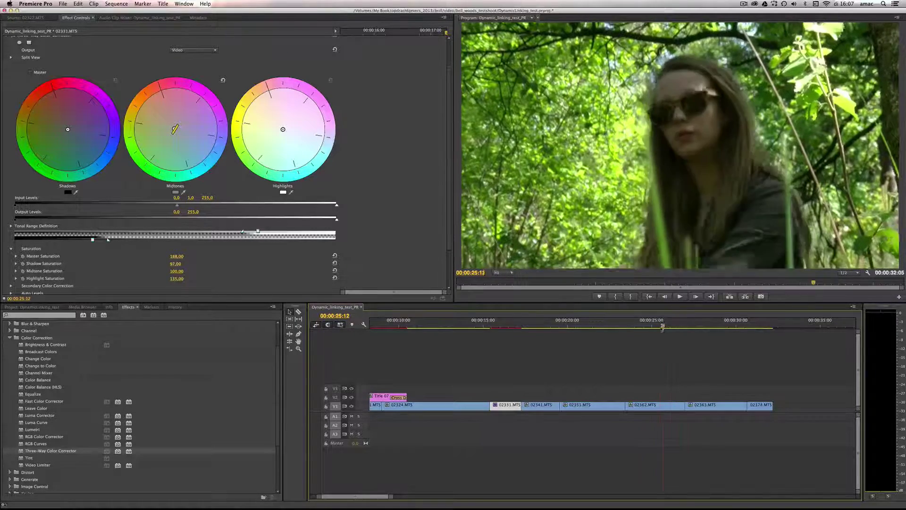
{"action": "mouse_move", "coordinate": [662, 327]}
{"action": "left_mouse_down"}
{"action": "mouse_move", "coordinate": [680, 332]}
{"action": "mouse_move", "coordinate": [670, 330]}
{"action": "left_mouse_up"}
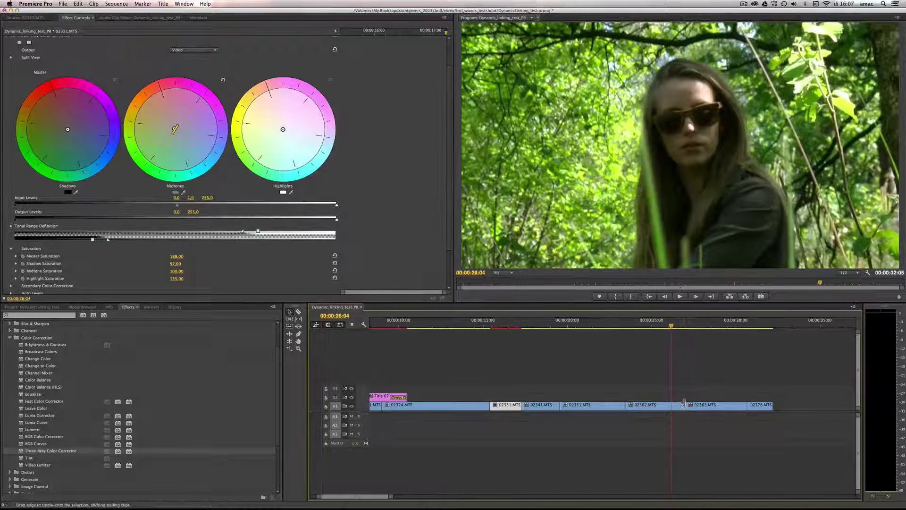
{"action": "left_click_drag", "start_coordinate": [671, 405], "coordinate": [685, 441]}
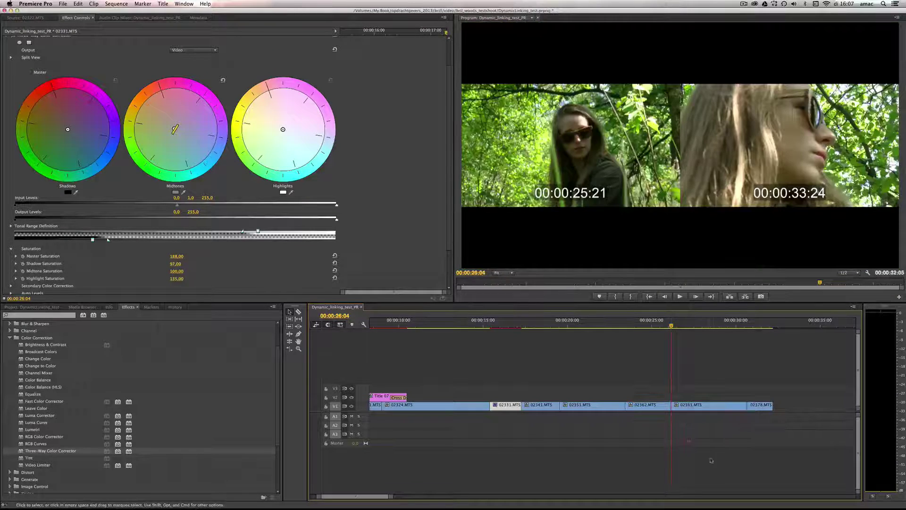
Check the footage around the adjusted cut, return to 00:00:16:08 in clip 02331.MTS, and save the project
{"action": "left_click", "coordinate": [676, 326]}
{"action": "mouse_move", "coordinate": [676, 327]}
{"action": "left_mouse_down"}
{"action": "mouse_move", "coordinate": [763, 325]}
{"action": "mouse_move", "coordinate": [660, 327]}
{"action": "left_mouse_up"}
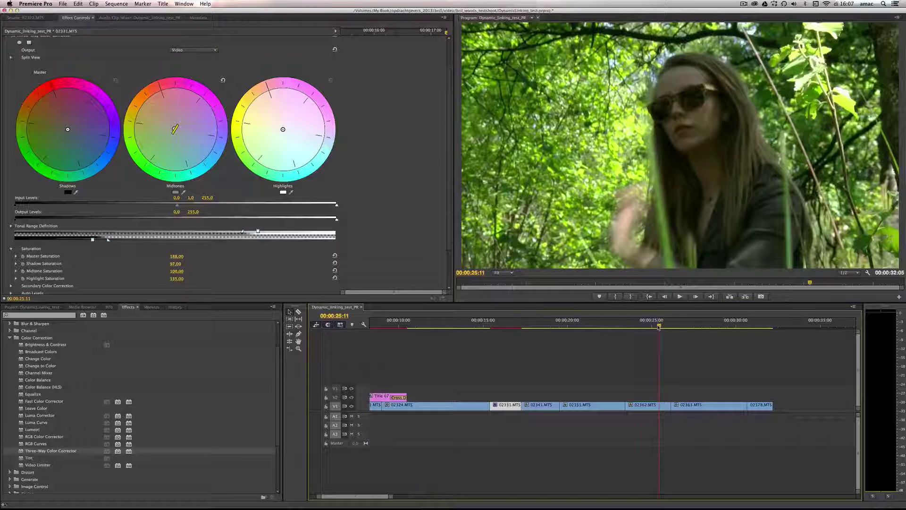
{"action": "left_click_drag", "start_coordinate": [659, 327], "coordinate": [506, 326]}
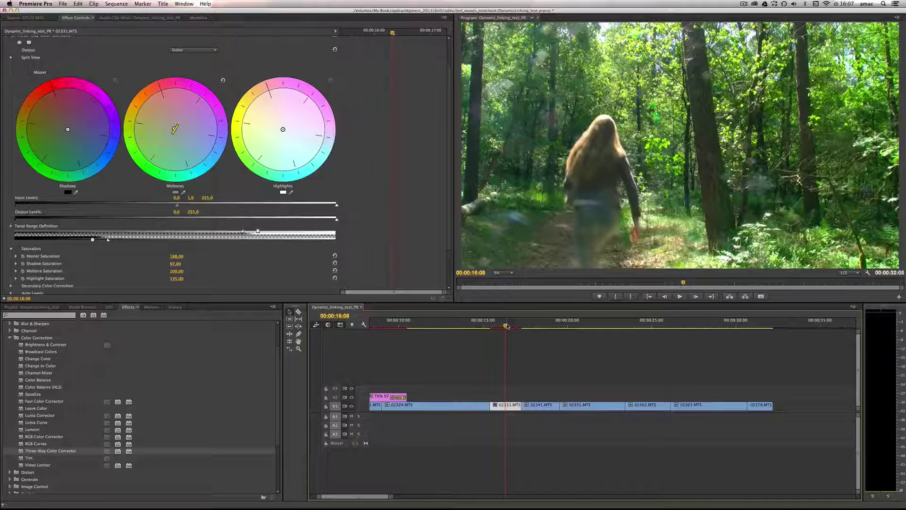
{"action": "key", "text": "super+s"}
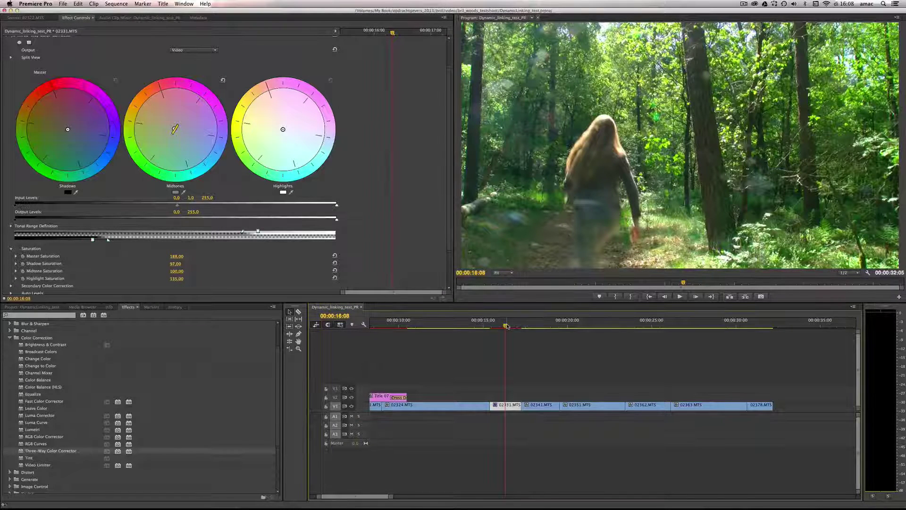
Switch to After Effects and examine the linked Premiere edits throughout the graded composition, stopping at 0:00:04:18
{"action": "key", "text": "super+Tab"}
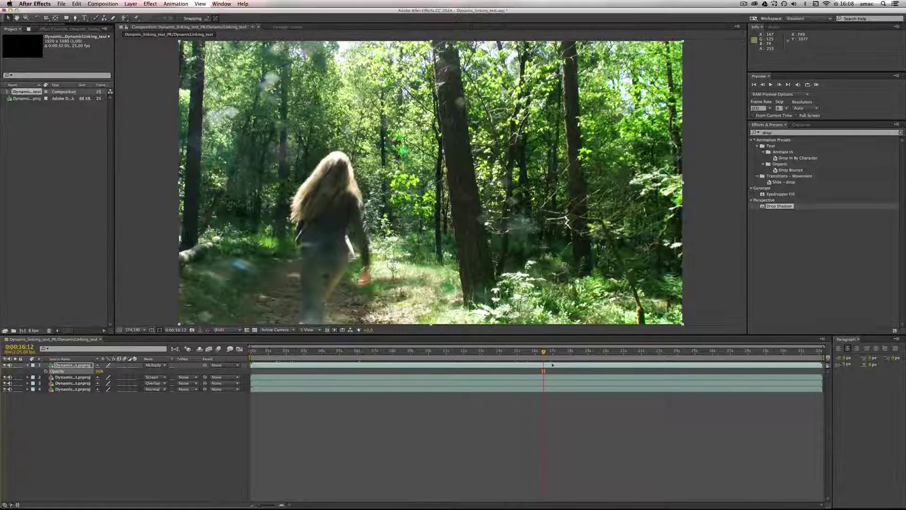
{"action": "left_click_drag", "start_coordinate": [544, 353], "coordinate": [528, 352]}
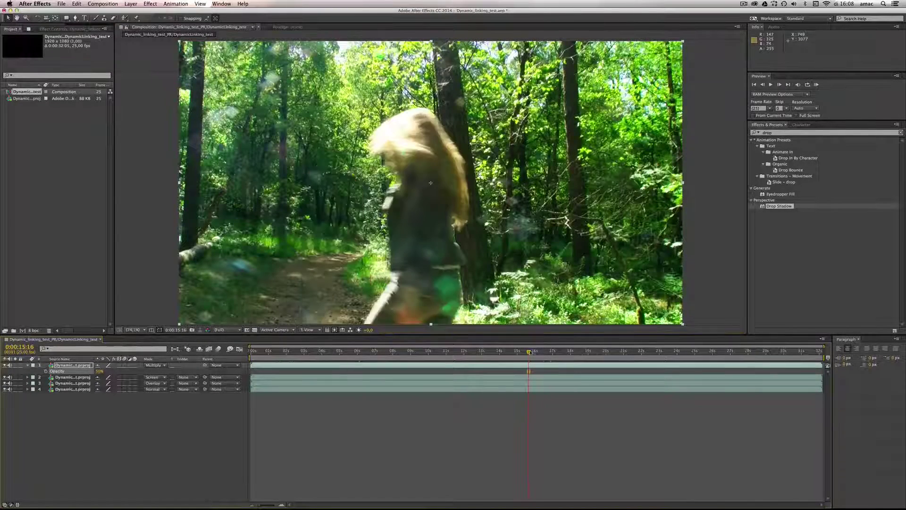
{"action": "left_click_drag", "start_coordinate": [528, 352], "coordinate": [666, 359]}
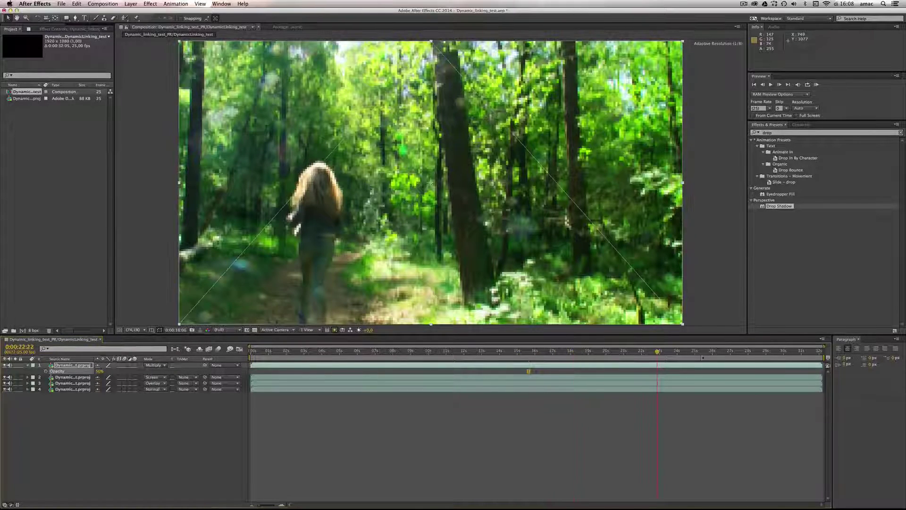
{"action": "left_click", "coordinate": [734, 352]}
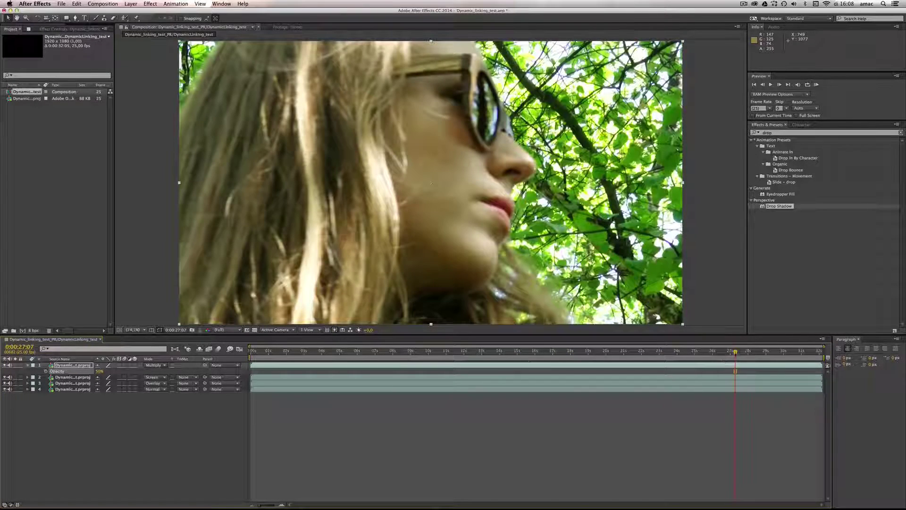
{"action": "left_click_drag", "start_coordinate": [735, 351], "coordinate": [515, 349]}
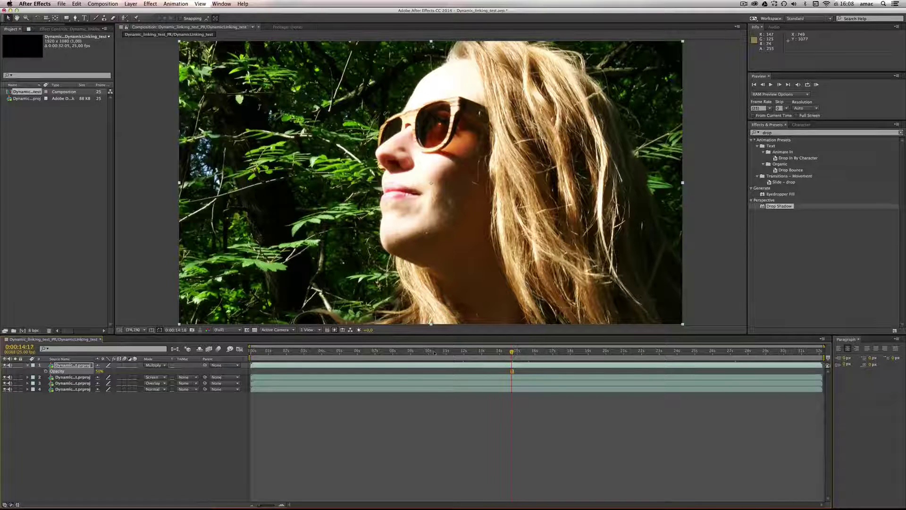
{"action": "left_click_drag", "start_coordinate": [435, 353], "coordinate": [242, 350]}
{"action": "left_click_drag", "start_coordinate": [252, 352], "coordinate": [335, 355]}
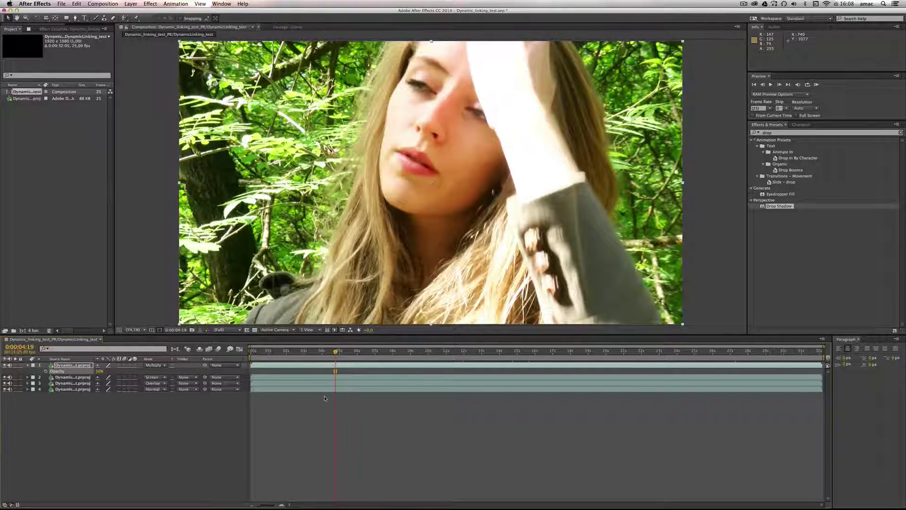
{"action": "key", "text": "Page_Up"}
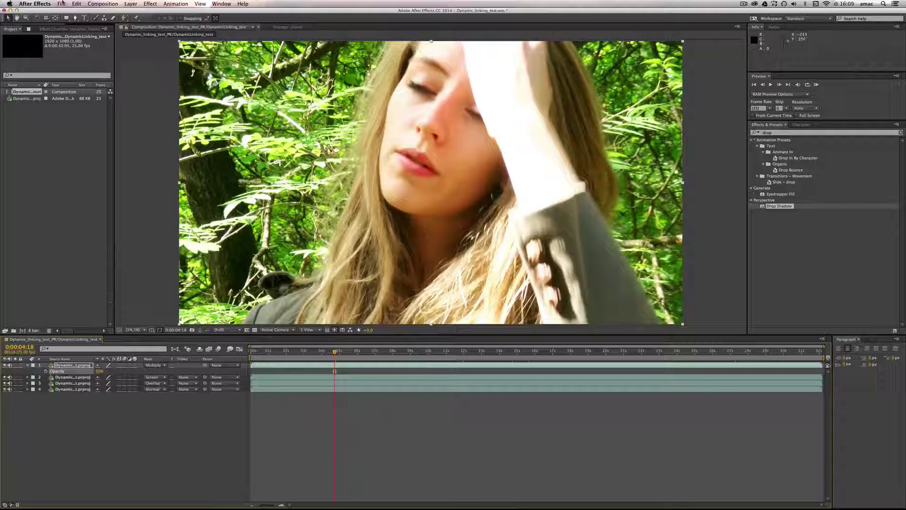
Create a 1920 × 1080 composition named Intro_title at 29.97 fps with a duration of 0;00;04;20
{"action": "left_click", "coordinate": [99, 4]}
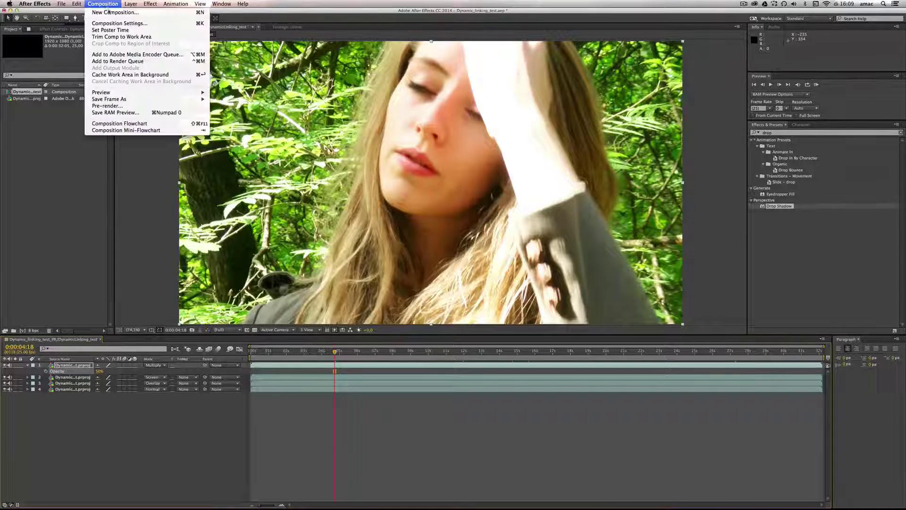
{"action": "left_click", "coordinate": [106, 12]}
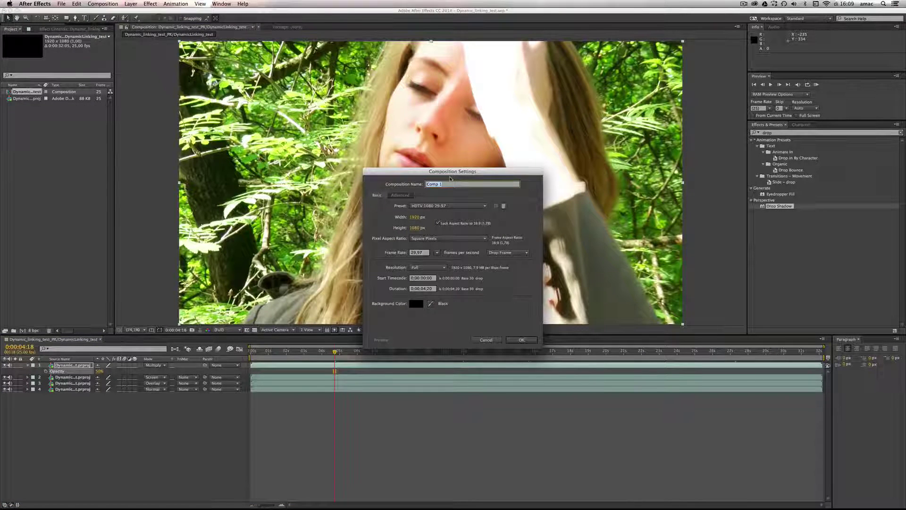
{"action": "type", "text": "Title"}
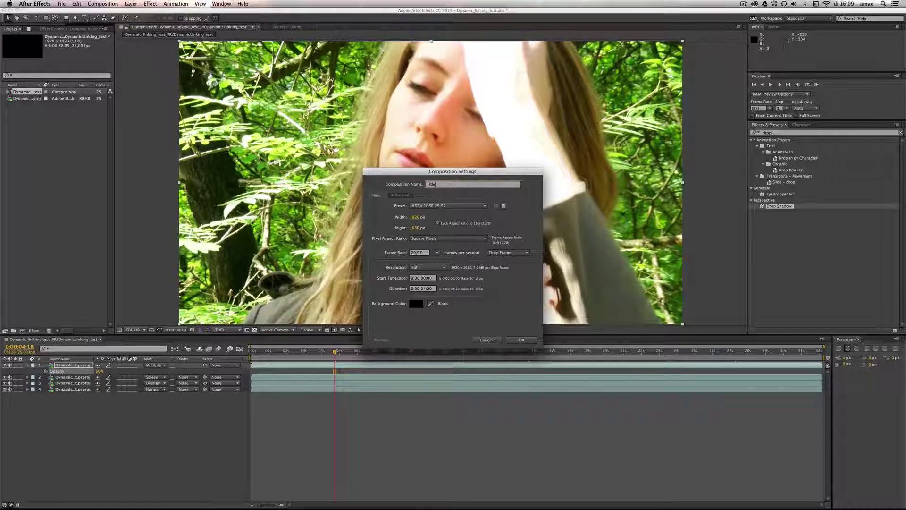
{"action": "key", "text": "BackSpace"}
{"action": "key", "text": "BackSpace"}
{"action": "key", "text": "BackSpace"}
{"action": "key", "text": "BackSpace"}
{"action": "type", "text": "Int"}
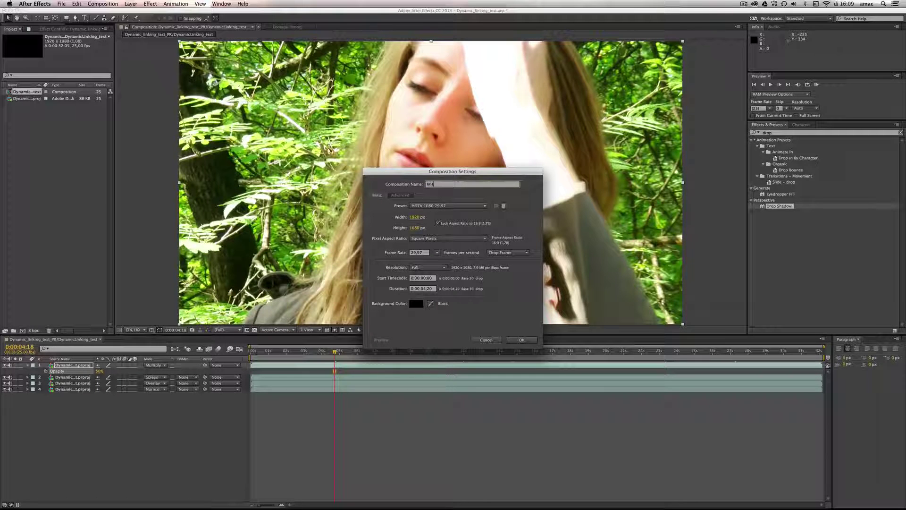
{"action": "type", "text": "ro_title"}
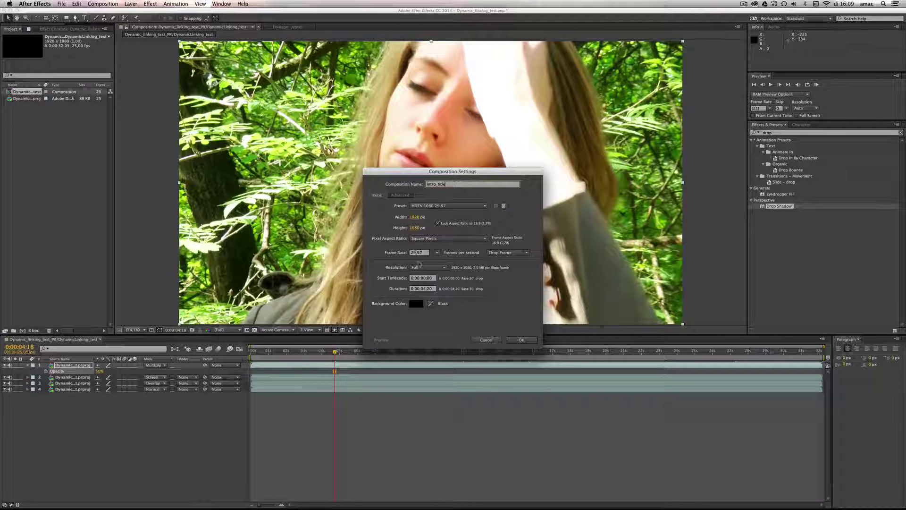
{"action": "left_click", "coordinate": [430, 289]}
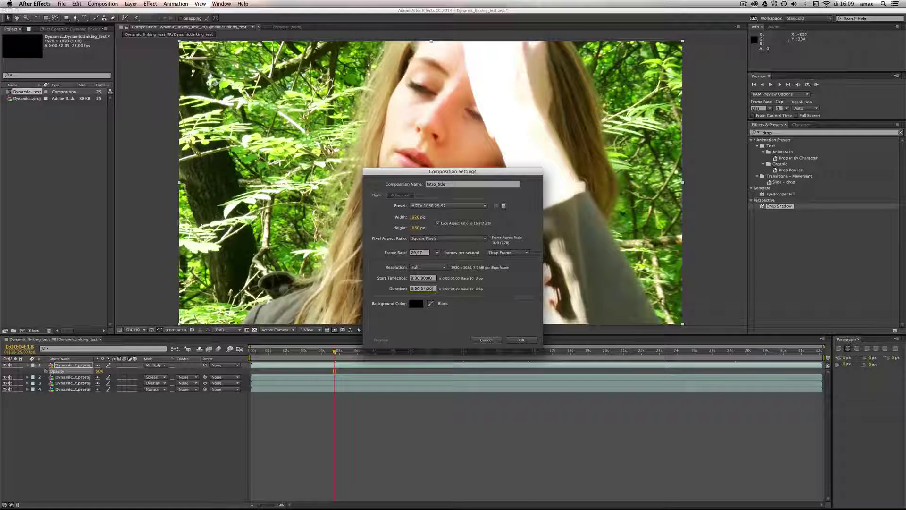
{"action": "left_click", "coordinate": [520, 340]}
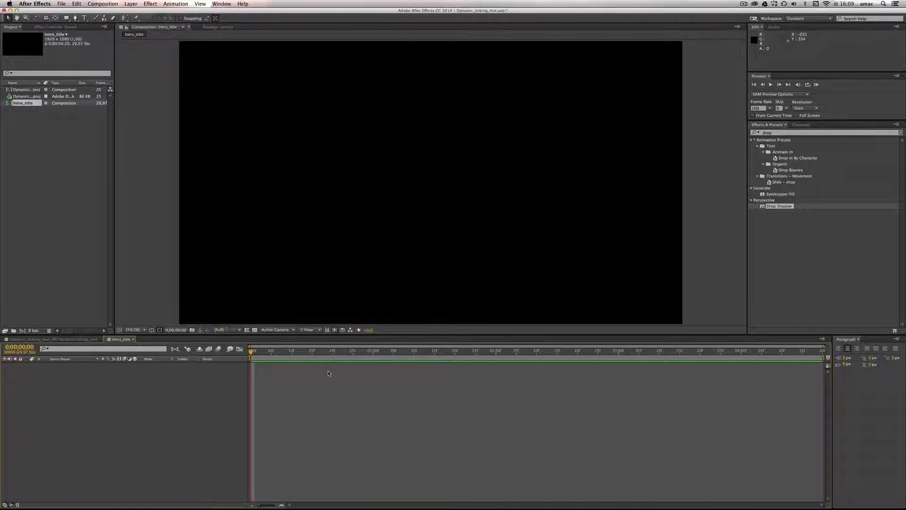
Add a full-frame dark gray solid with colour 0A0A0A as the title background
{"action": "key", "text": "super+y"}
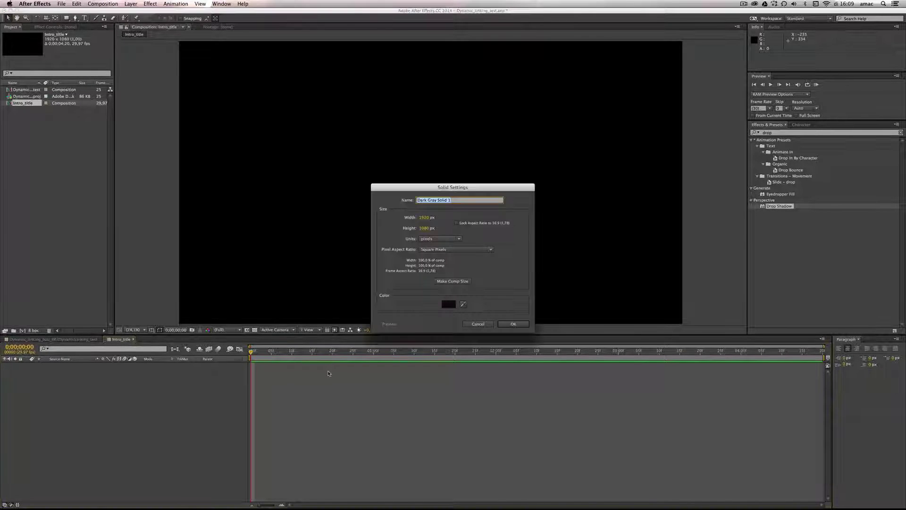
{"action": "left_click", "coordinate": [448, 305]}
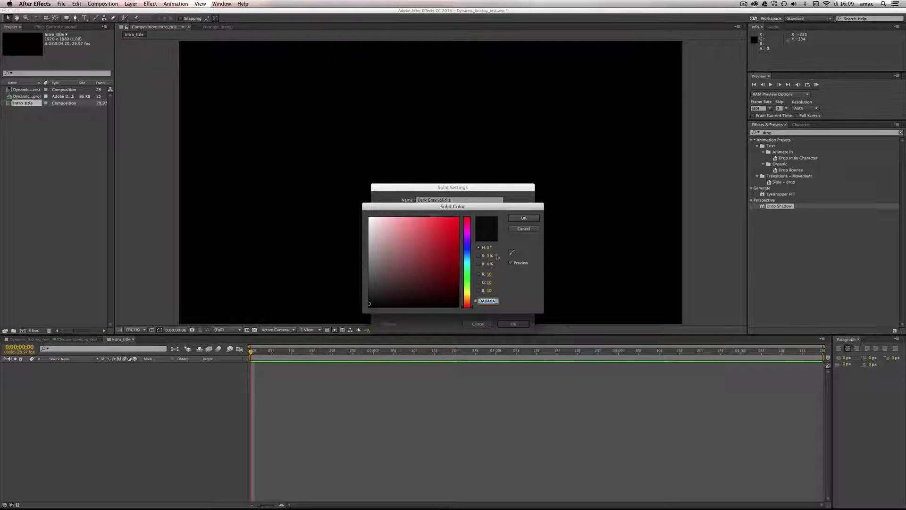
{"action": "left_click", "coordinate": [525, 218]}
{"action": "left_click", "coordinate": [513, 324]}
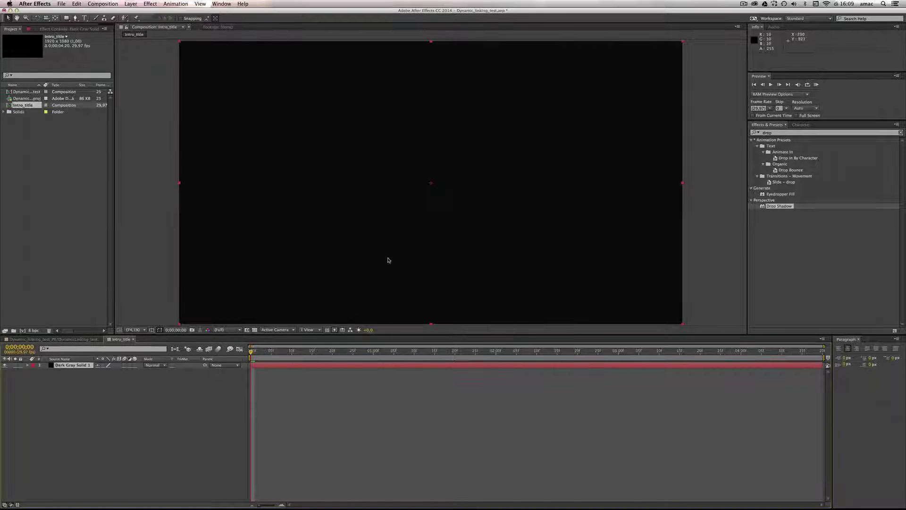
Add a two-line text layer reading "New Sunglasses" and, below it, "wit" followed by the featured woman's first name
{"action": "left_click", "coordinate": [84, 19]}
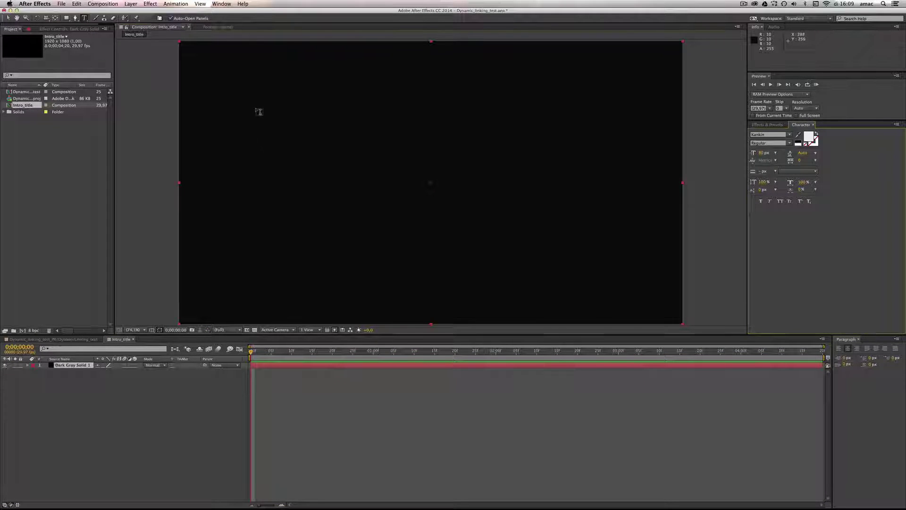
{"action": "left_click", "coordinate": [258, 112]}
{"action": "type", "text": "Ne"}
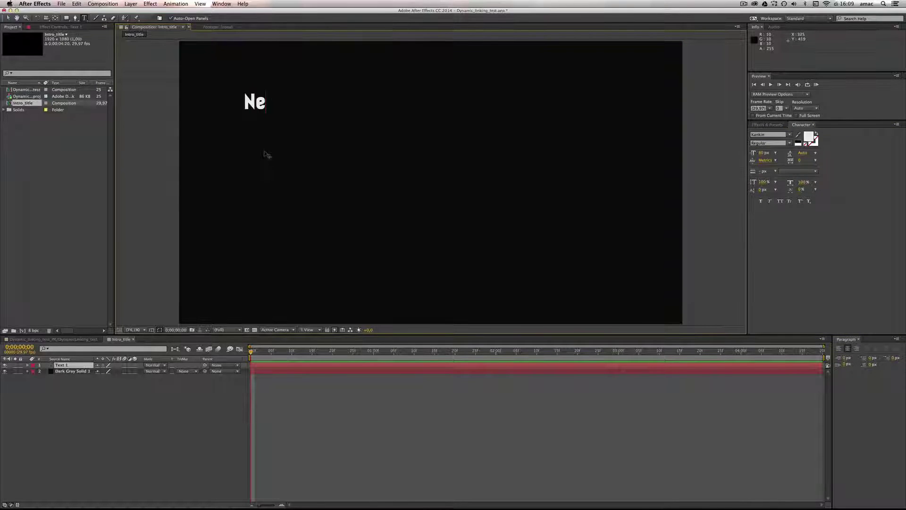
{"action": "type", "text": "w Sunggl"}
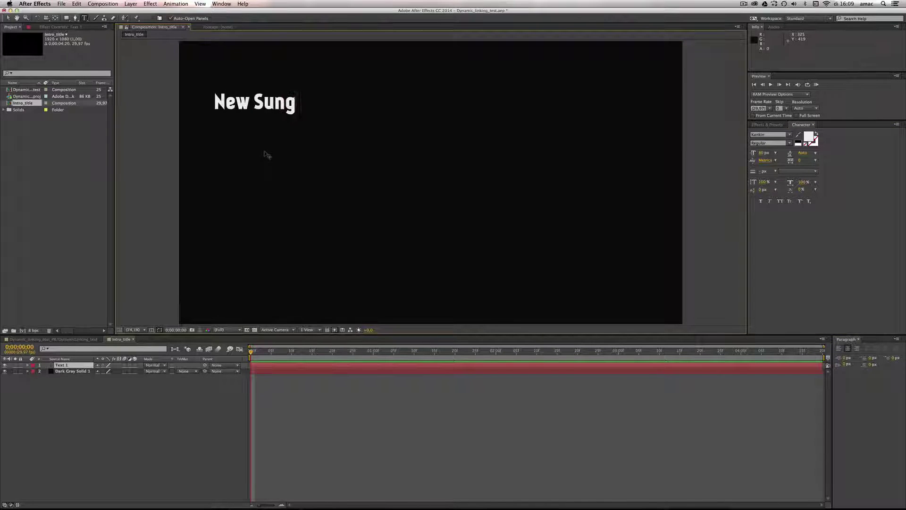
{"action": "key", "text": "BackSpace"}
{"action": "key", "text": "BackSpace"}
{"action": "key", "text": "BackSpace"}
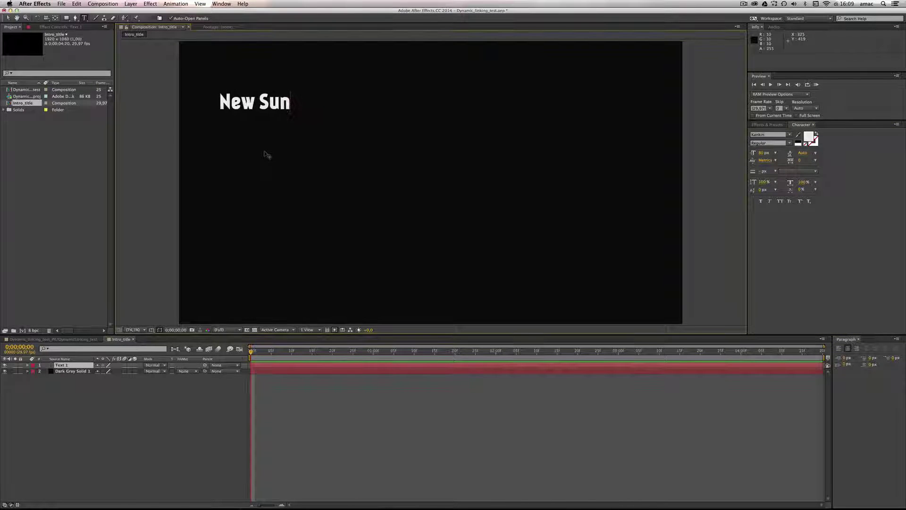
{"action": "type", "text": "glasses "}
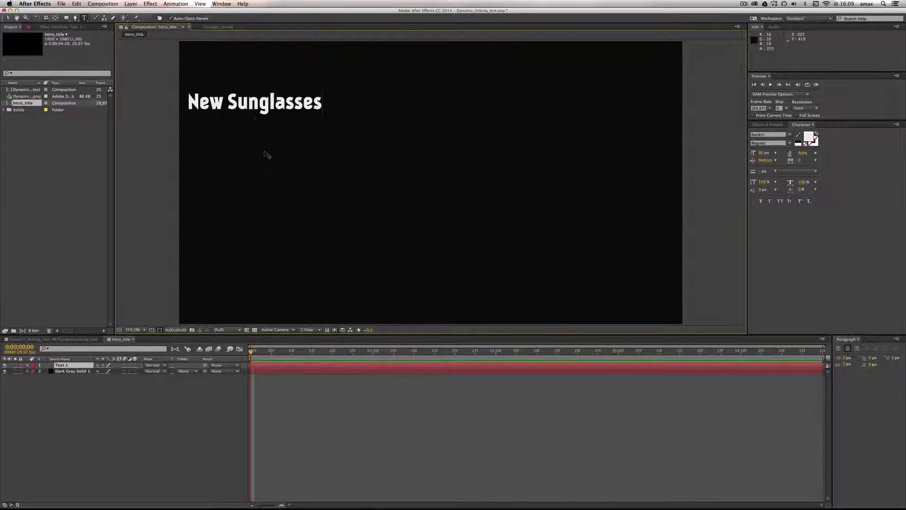
{"action": "type", "text": "wit Denise"}
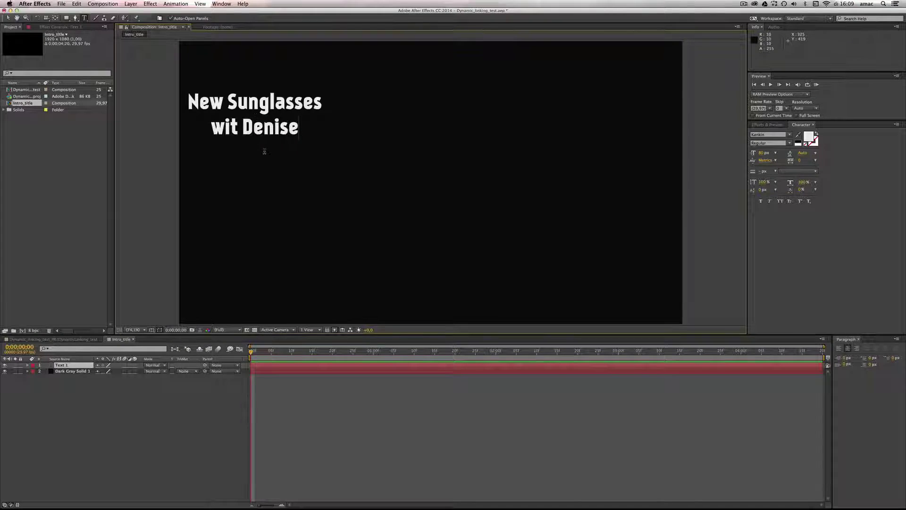
Set the whole title's font size to 120 px and move it to the upper centre of the frame, at about 945, 416
{"action": "left_click_drag", "start_coordinate": [301, 132], "coordinate": [181, 97]}
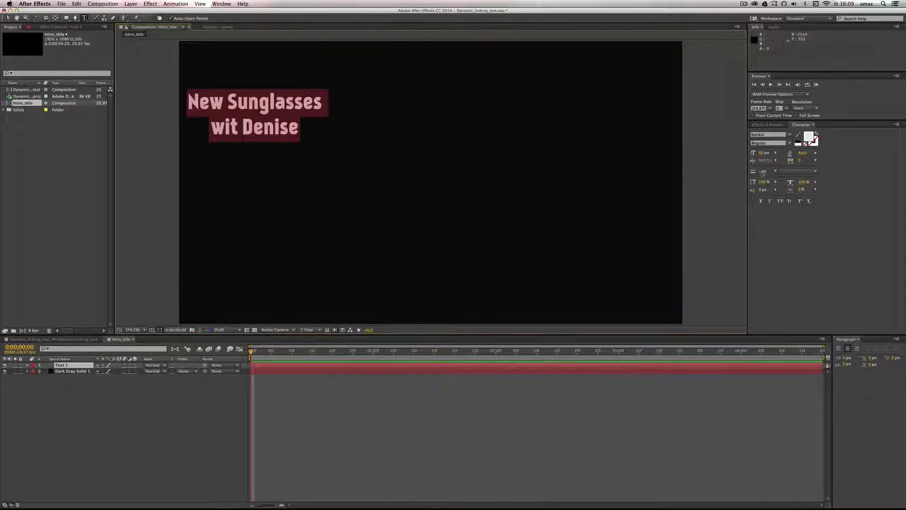
{"action": "left_click", "coordinate": [763, 153]}
{"action": "type", "text": "120"}
{"action": "key", "text": "Return"}
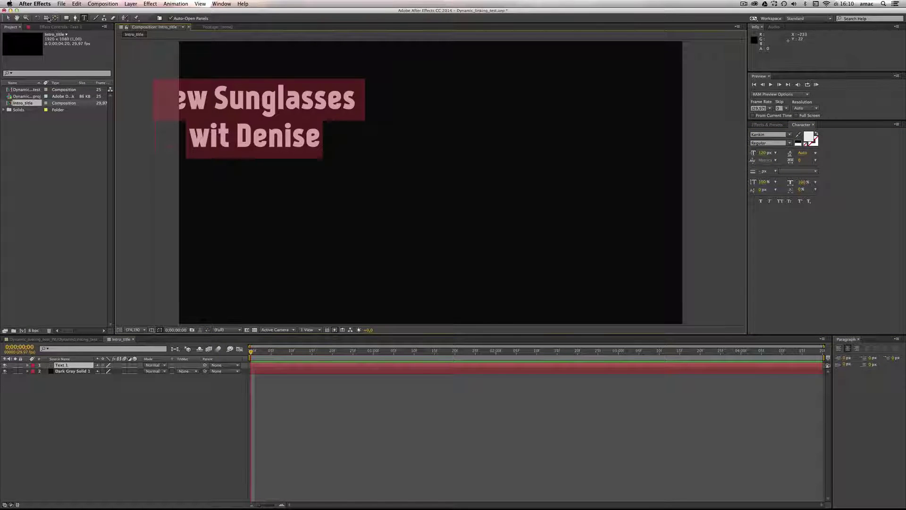
{"action": "left_click", "coordinate": [8, 18]}
{"action": "left_click_drag", "start_coordinate": [357, 179], "coordinate": [471, 213]}
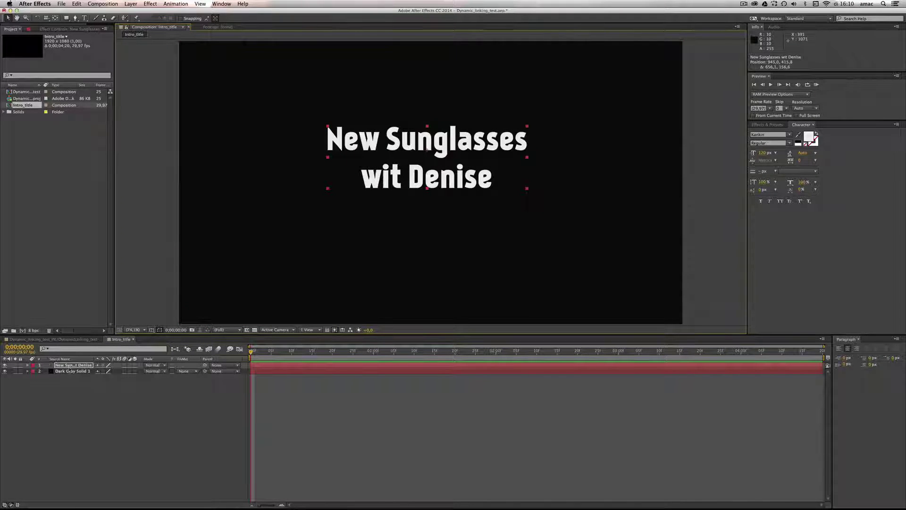
Duplicate the title layer, place the copy directly below the original at about 945, 706, and replace its text with "May 2014"
{"action": "key", "text": "super+d"}
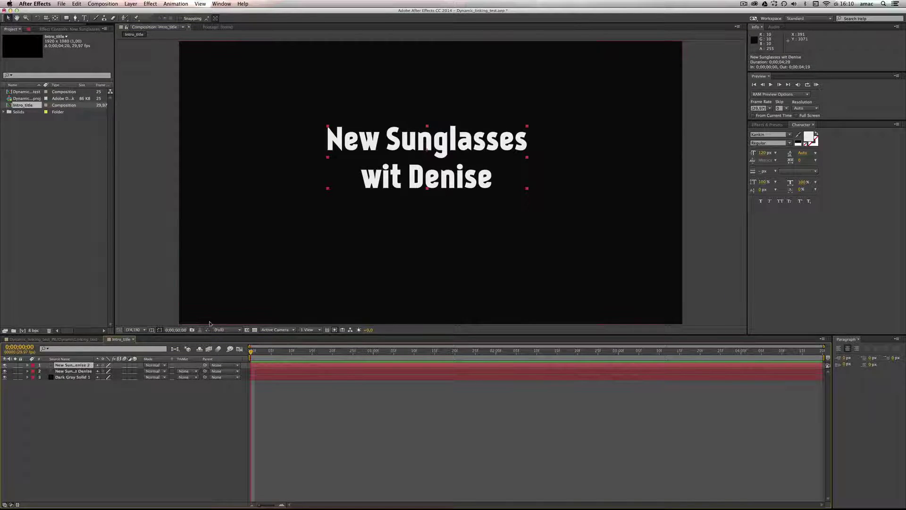
{"action": "left_click_drag", "start_coordinate": [472, 181], "coordinate": [297, 206]}
{"action": "key", "text": "ctrl+t"}
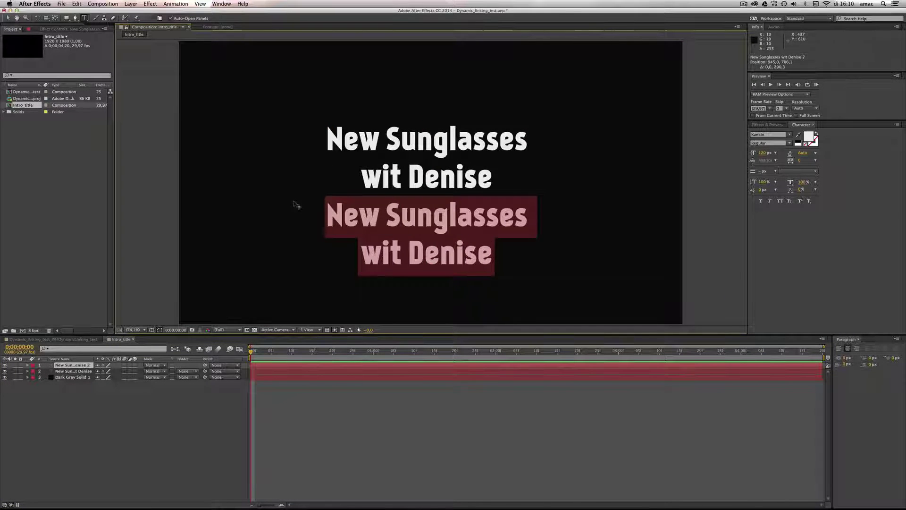
{"action": "type", "text": "May 2014"}
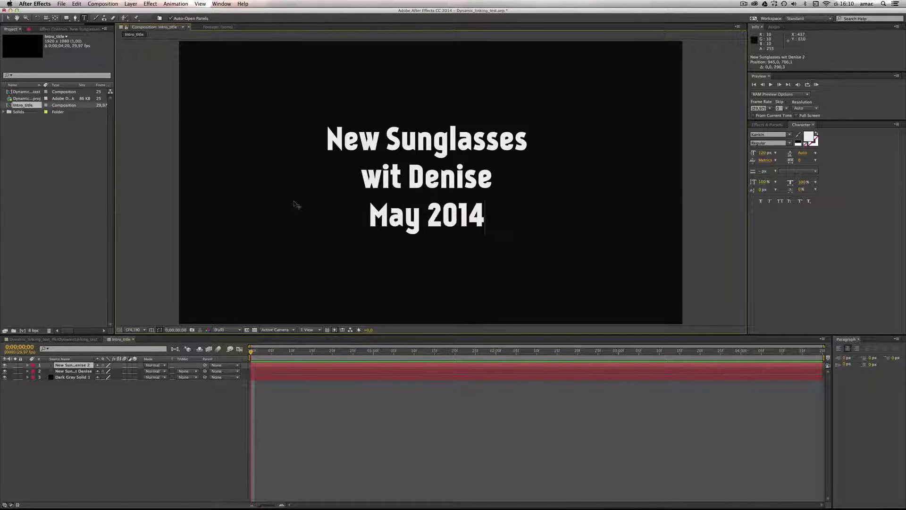
Set the font size of the "May 2014" text to 80 px
{"action": "key", "text": "super+a"}
{"action": "left_click", "coordinate": [762, 154]}
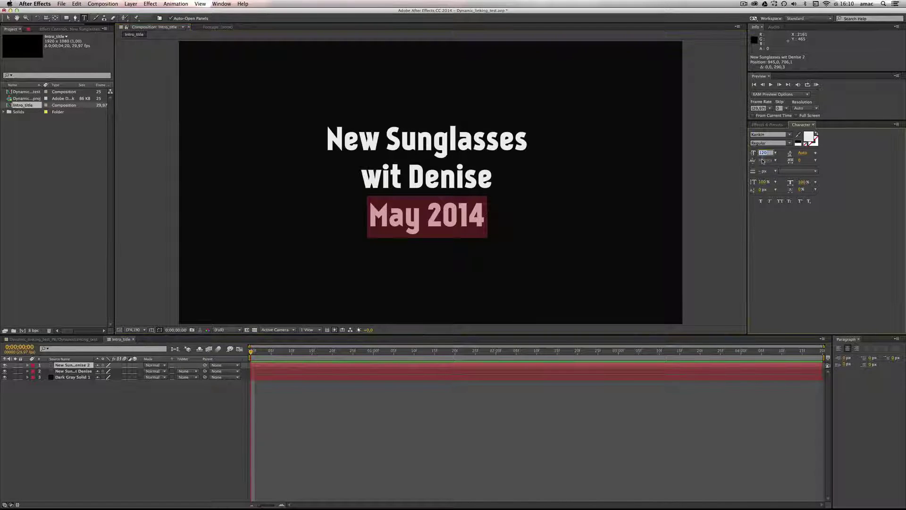
{"action": "type", "text": "80"}
{"action": "key", "text": "Return"}
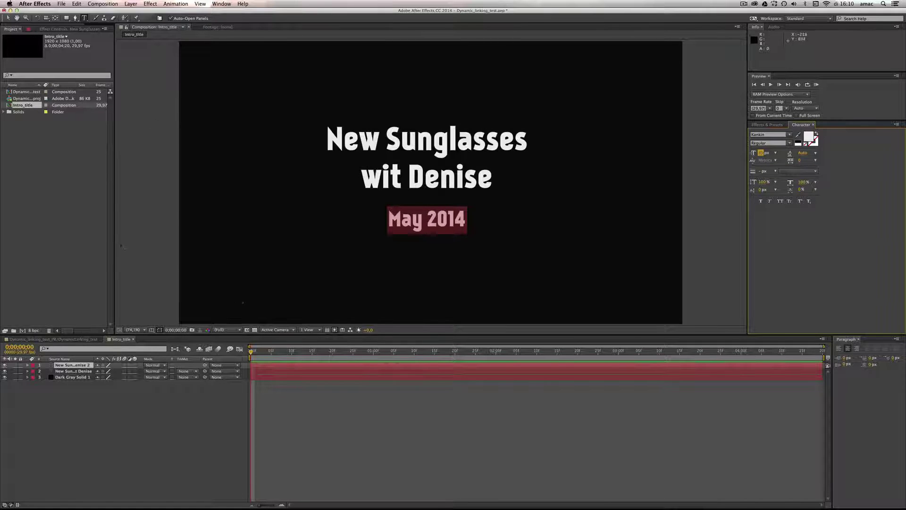
{"action": "left_click", "coordinate": [8, 18]}
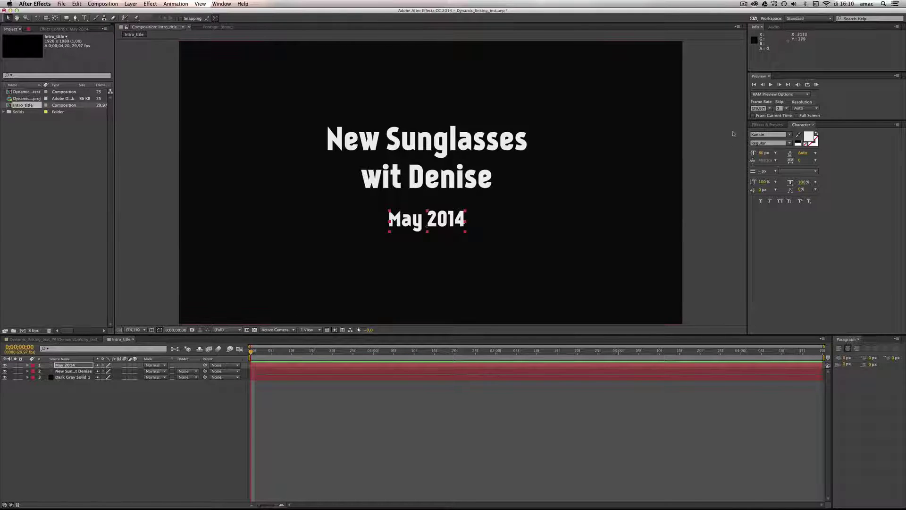
Find the Bullet Train text preset with the search term "train", apply it to the "New Sunglasses" title, and go to 0;00;00;18
{"action": "left_click", "coordinate": [764, 125]}
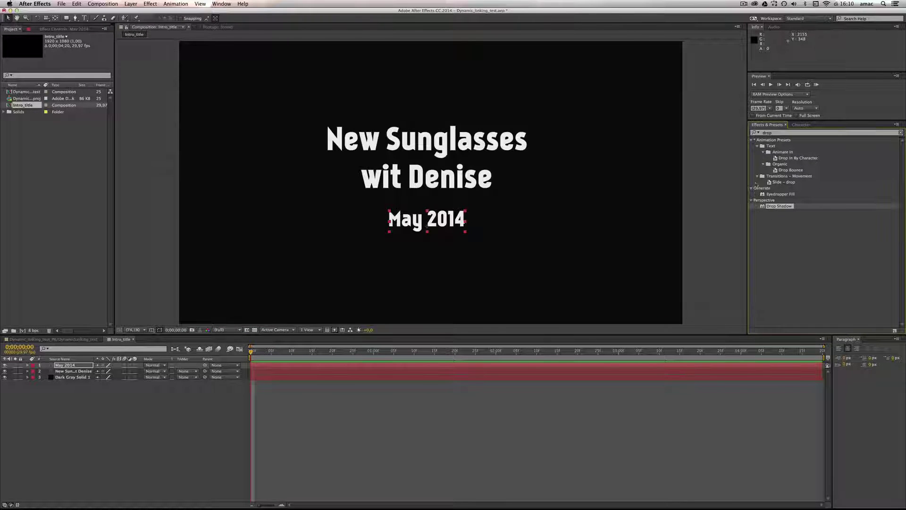
{"action": "left_click", "coordinate": [780, 133]}
{"action": "key", "text": "BackSpace"}
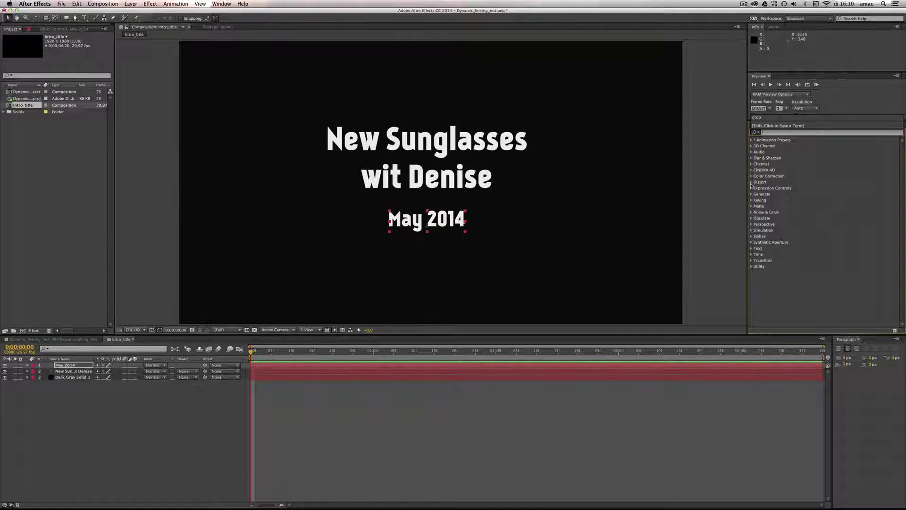
{"action": "left_click", "coordinate": [752, 158]}
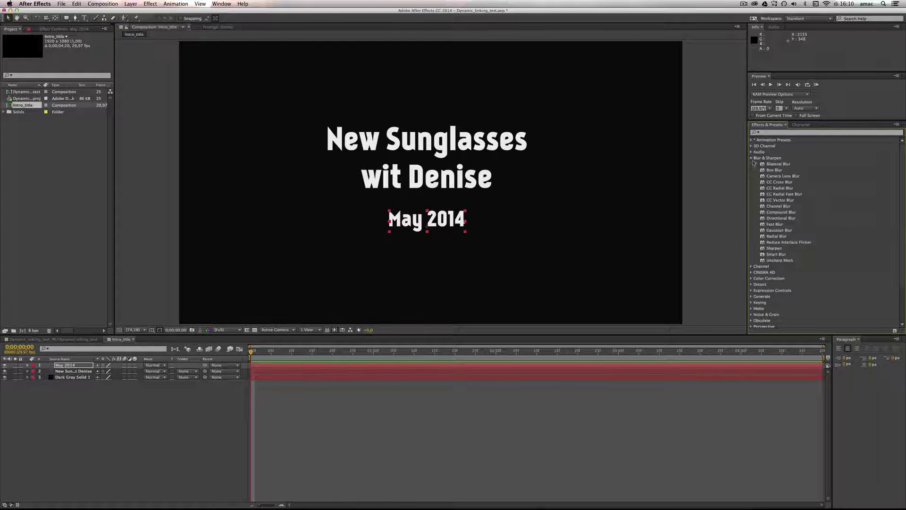
{"action": "left_click", "coordinate": [752, 159]}
{"action": "left_click", "coordinate": [767, 134]}
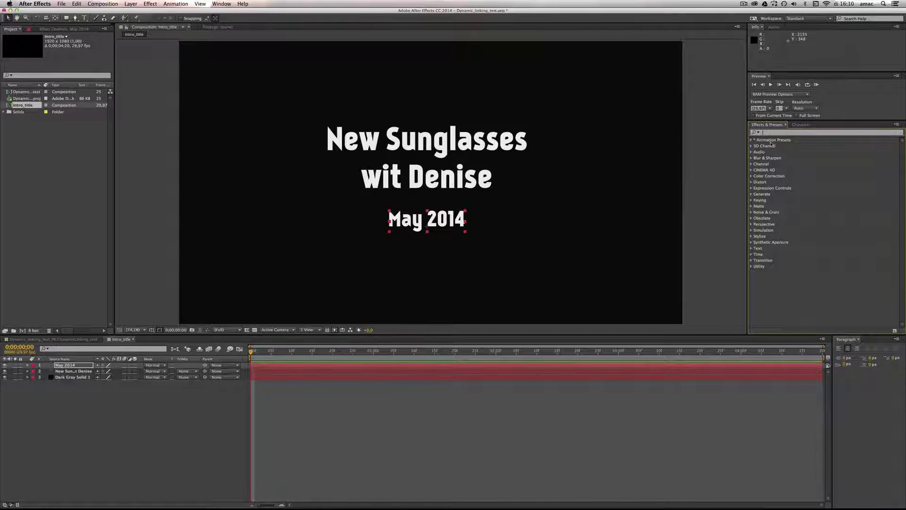
{"action": "type", "text": "train"}
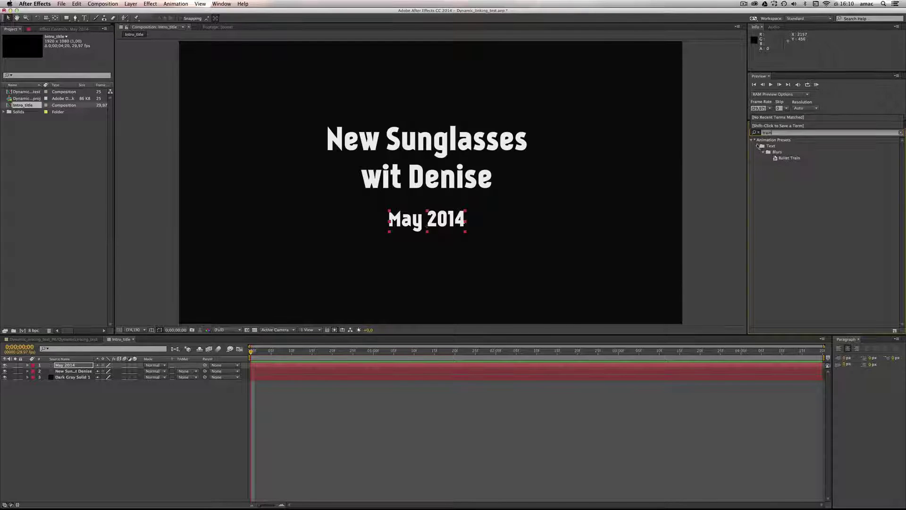
{"action": "left_click", "coordinate": [764, 148]}
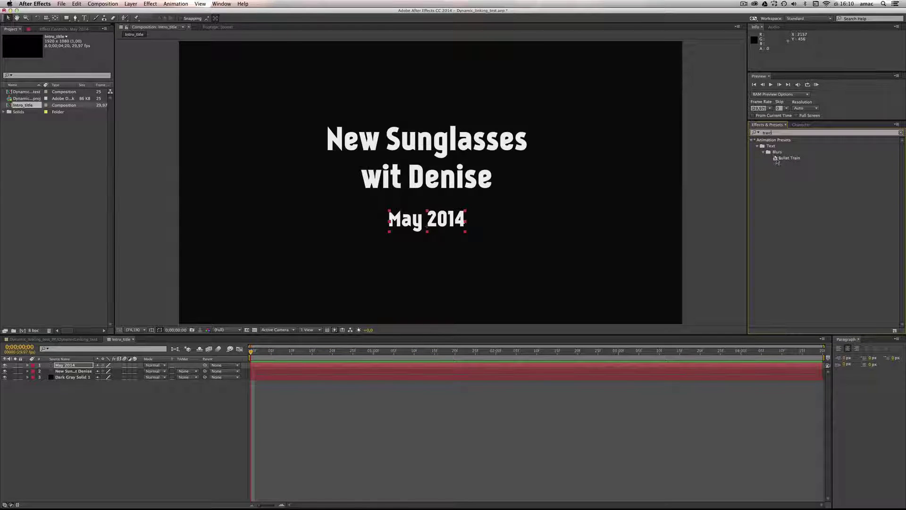
{"action": "left_click_drag", "start_coordinate": [779, 158], "coordinate": [325, 352]}
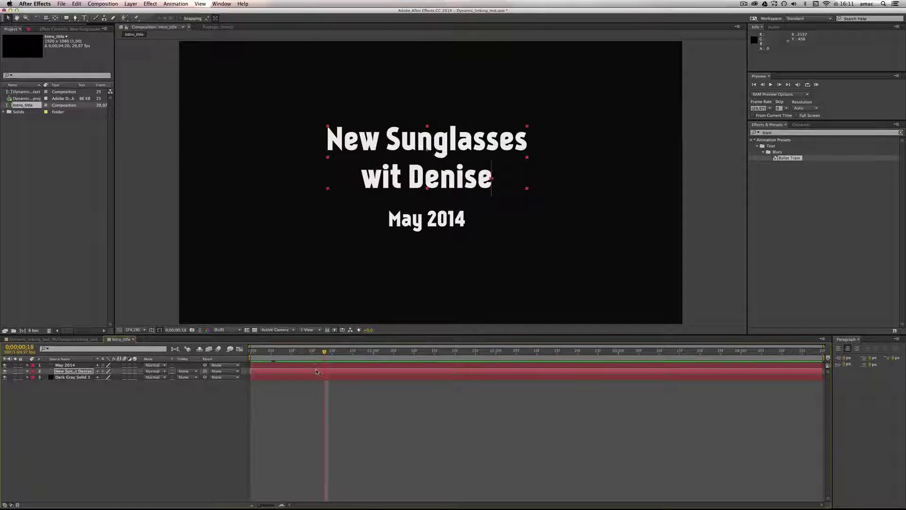
Correct the second line of the main title by changing "wit" to "with"
{"action": "left_click", "coordinate": [317, 372]}
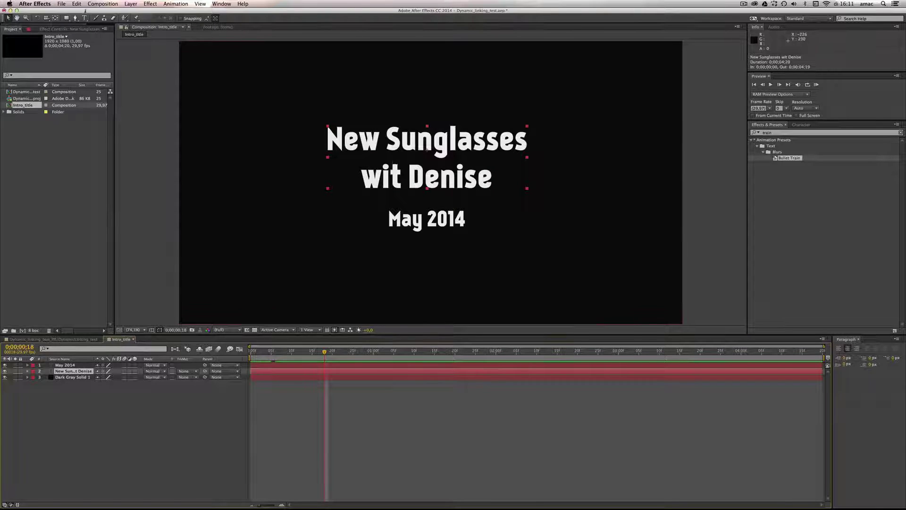
{"action": "left_click", "coordinate": [85, 18]}
{"action": "left_click_drag", "start_coordinate": [388, 177], "coordinate": [405, 178]}
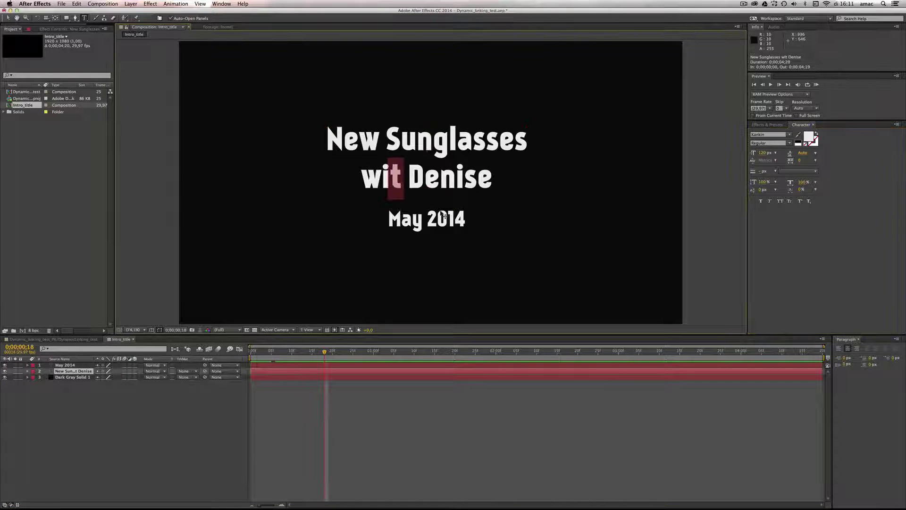
{"action": "key", "text": "BackSpace"}
{"action": "key", "text": "BackSpace"}
{"action": "key", "text": "BackSpace"}
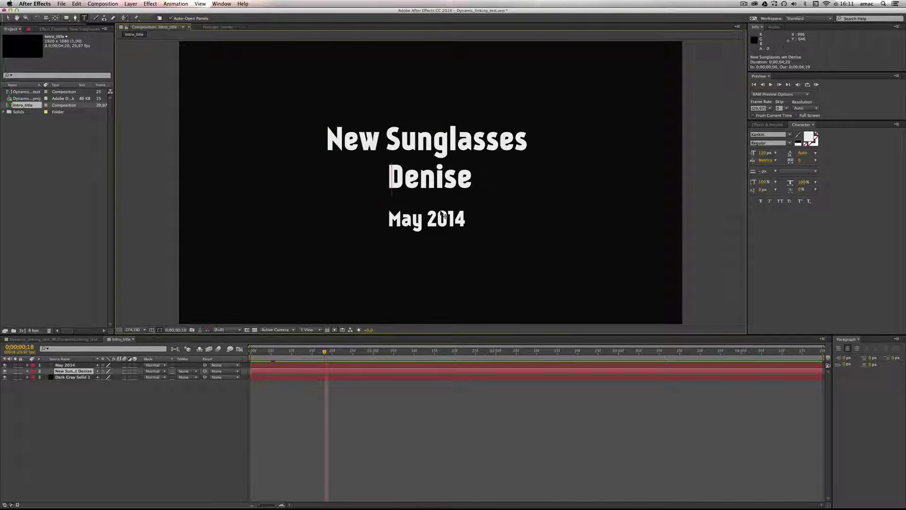
{"action": "key", "text": "super+z"}
{"action": "type", "text": "h"}
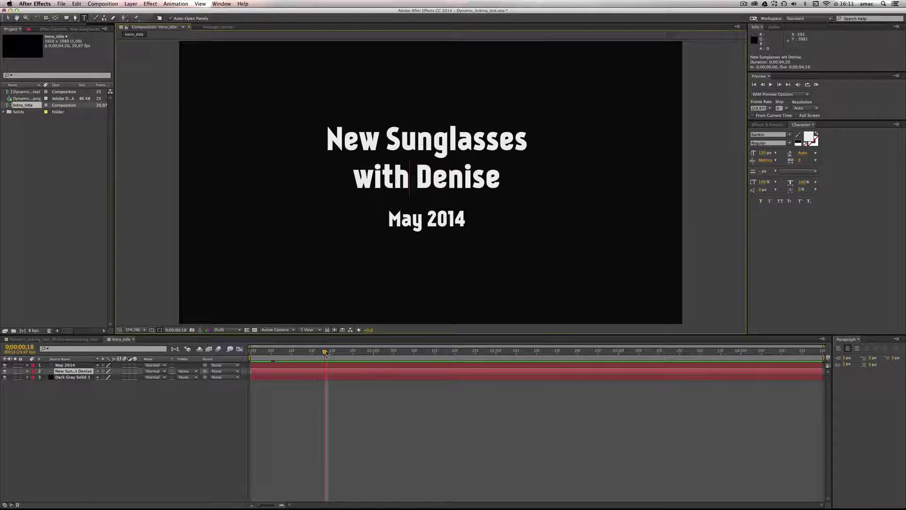
Go to 0;00;00;10, apply the Bullet Train preset to the "May 2014" text layer, and scrub through the title animation
{"action": "left_click_drag", "start_coordinate": [325, 352], "coordinate": [291, 359]}
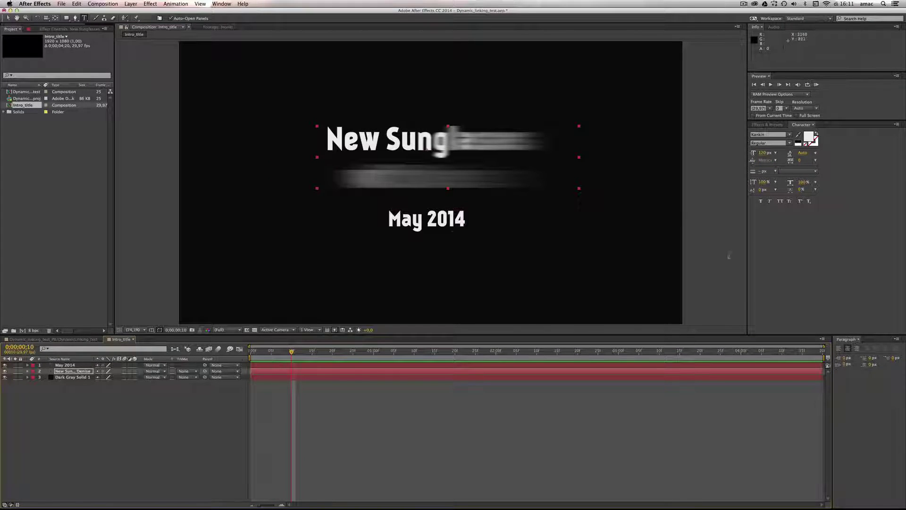
{"action": "left_click", "coordinate": [767, 125]}
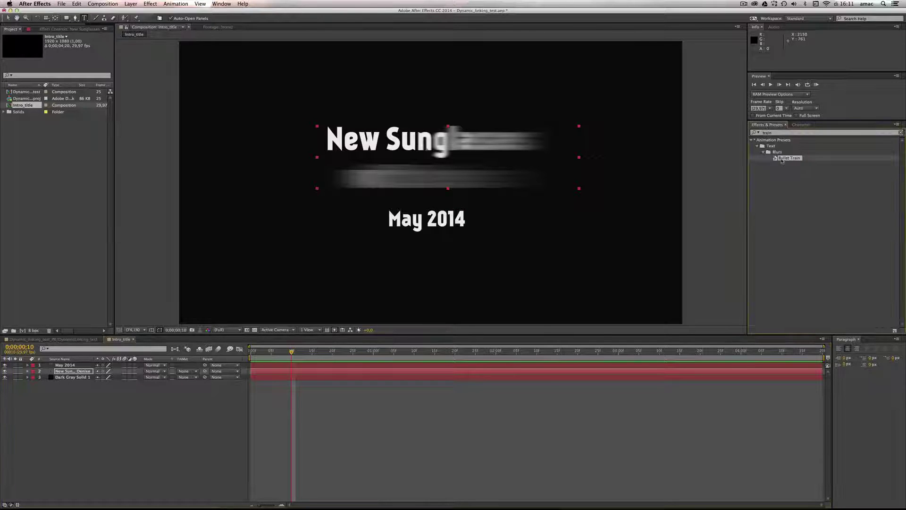
{"action": "left_click_drag", "start_coordinate": [782, 160], "coordinate": [581, 352]}
{"action": "left_click", "coordinate": [253, 353]}
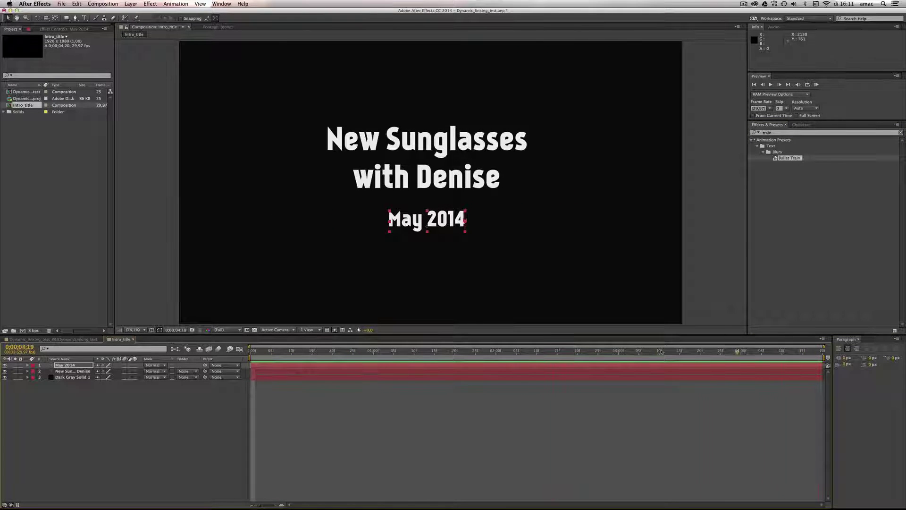
{"action": "left_click_drag", "start_coordinate": [661, 351], "coordinate": [408, 346]}
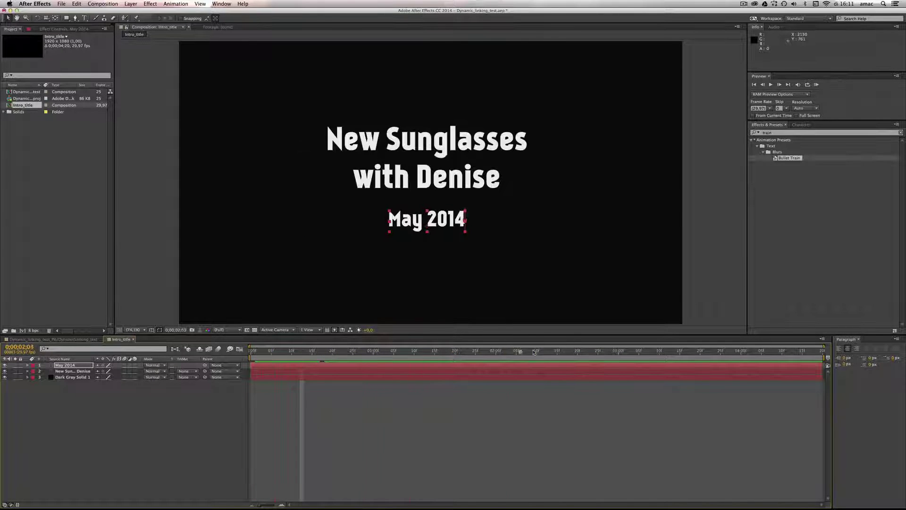
{"action": "left_click_drag", "start_coordinate": [534, 352], "coordinate": [659, 353]}
{"action": "left_click_drag", "start_coordinate": [824, 357], "coordinate": [458, 346]}
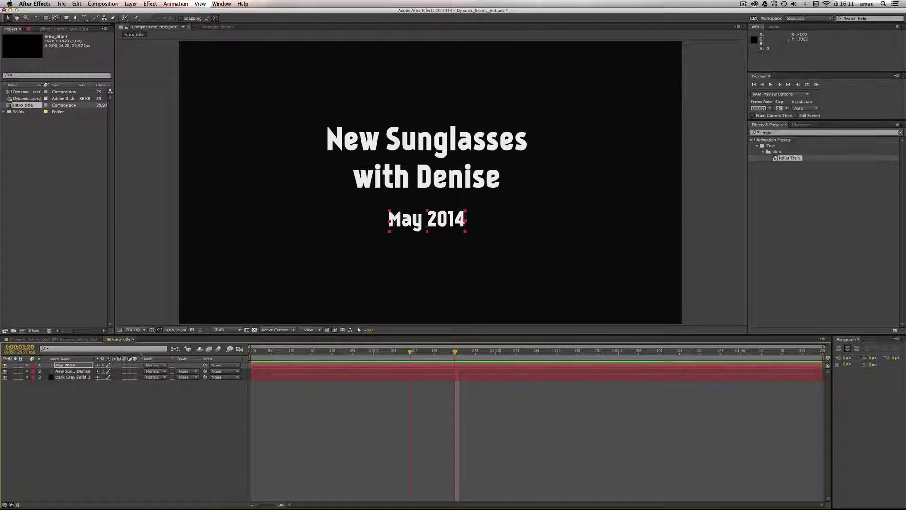
Add the Intro_title composition as the top layer at the start of the DynamicLinking_test composition and go to 0:00:00:09
{"action": "left_click", "coordinate": [67, 340]}
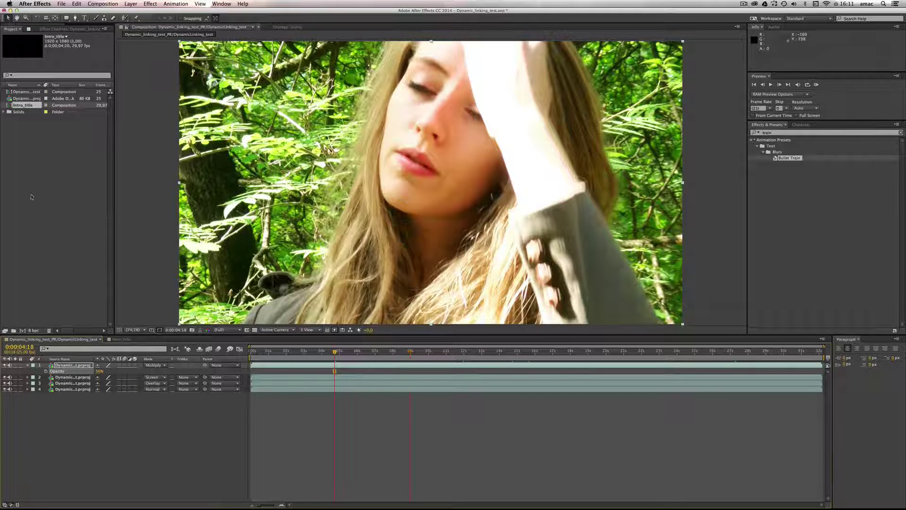
{"action": "left_click_drag", "start_coordinate": [13, 105], "coordinate": [251, 364]}
{"action": "left_click_drag", "start_coordinate": [335, 352], "coordinate": [256, 352]}
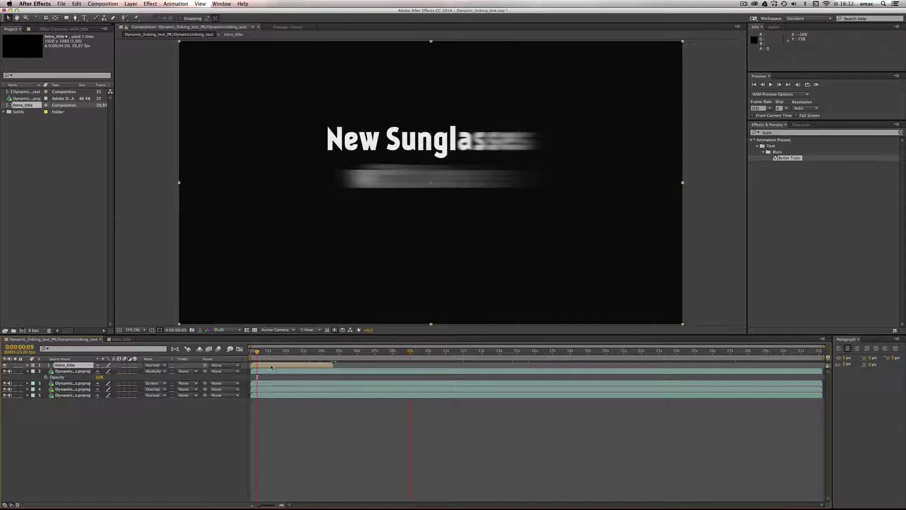
Keyframe Intro_title's opacity at the start, at 100% at 0:00:00:09 and 0:00:04:02, and at 0% at 0:00:04:14, and preview it
{"action": "key", "text": "t"}
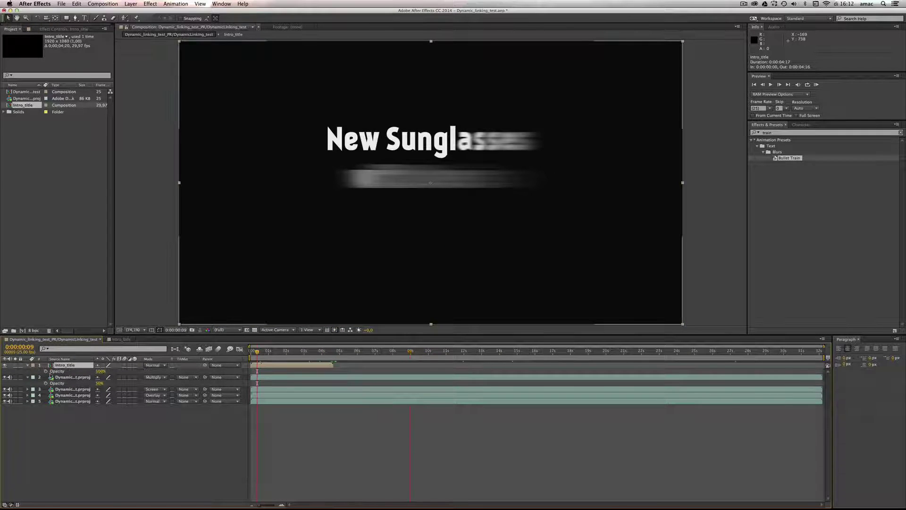
{"action": "left_click", "coordinate": [46, 371]}
{"action": "left_click_drag", "start_coordinate": [257, 352], "coordinate": [324, 352]}
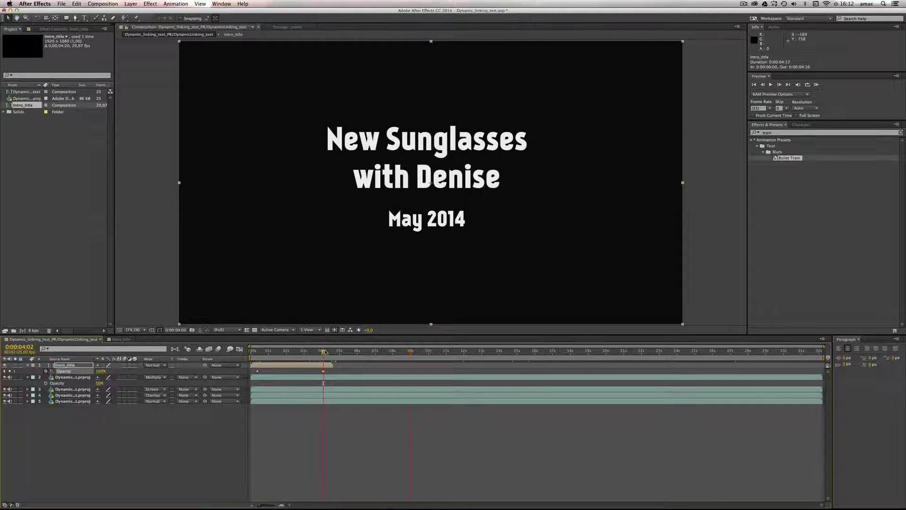
{"action": "left_click_drag", "start_coordinate": [323, 351], "coordinate": [331, 351]}
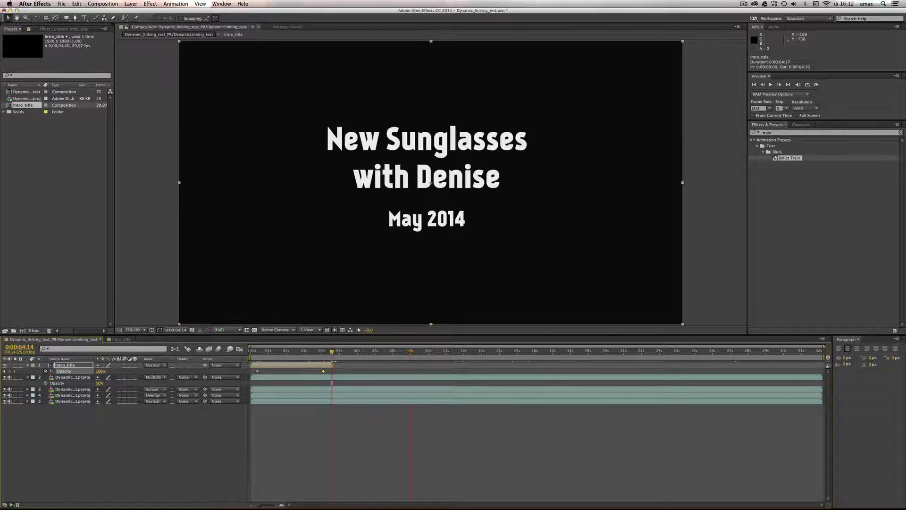
{"action": "left_click_drag", "start_coordinate": [100, 371], "coordinate": [51, 371]}
{"action": "key", "text": "Home"}
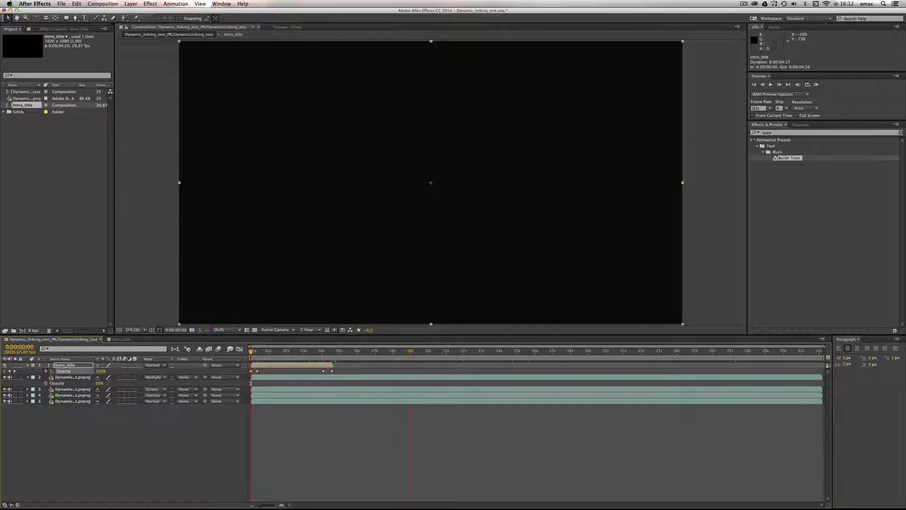
{"action": "left_click_drag", "start_coordinate": [250, 352], "coordinate": [303, 350]}
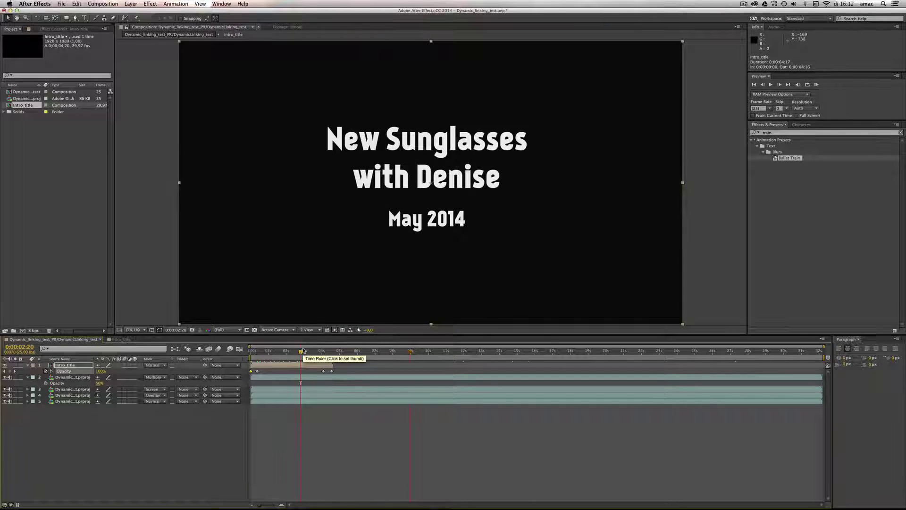
{"action": "key", "text": "super+y"}
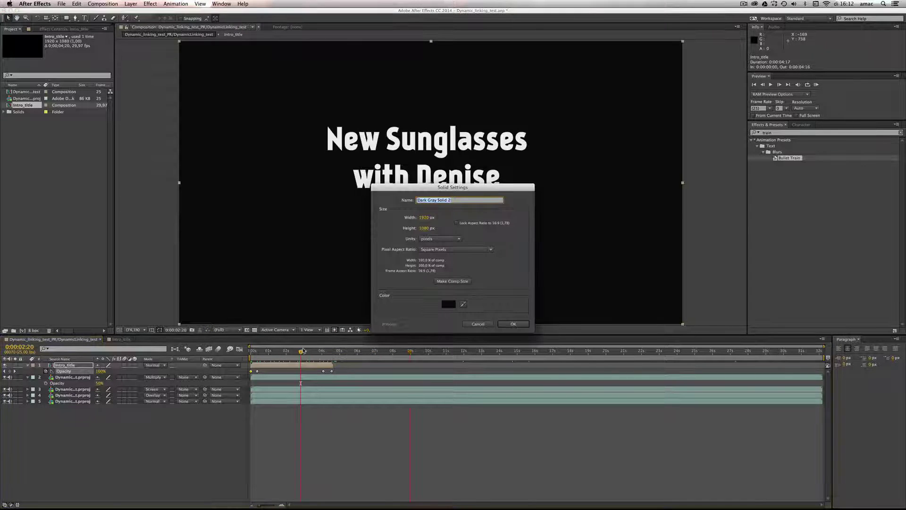
{"action": "key", "text": "Return"}
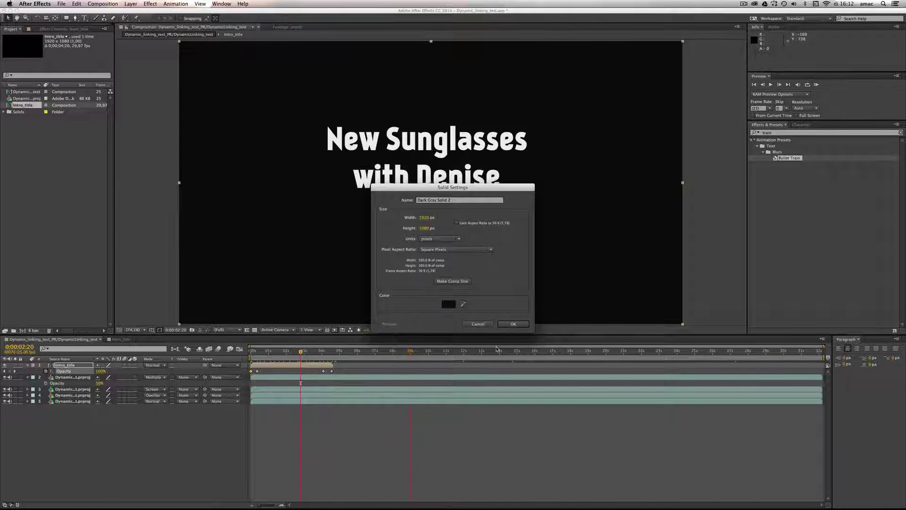
{"action": "left_click_drag", "start_coordinate": [457, 201], "coordinate": [440, 201]}
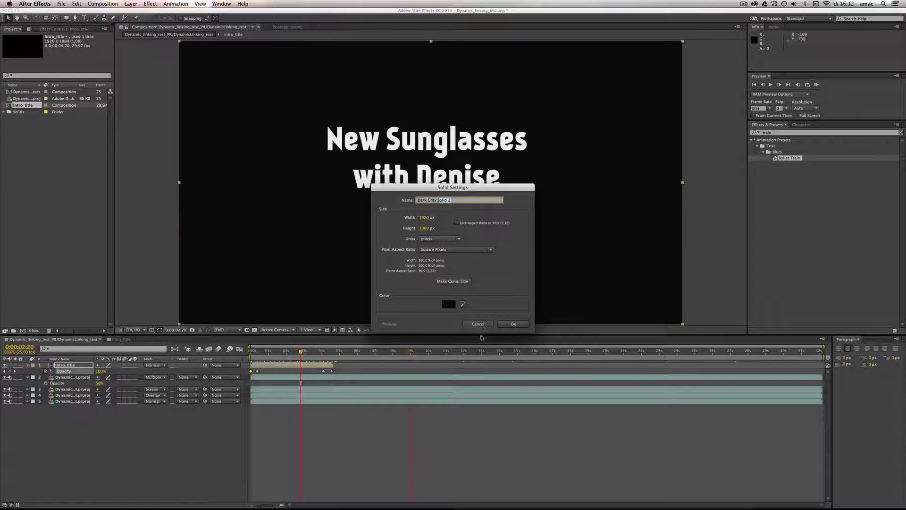
{"action": "left_click", "coordinate": [478, 326]}
Create a new composition named Lower1 and display its title/action safe guides
{"action": "key", "text": "super+n"}
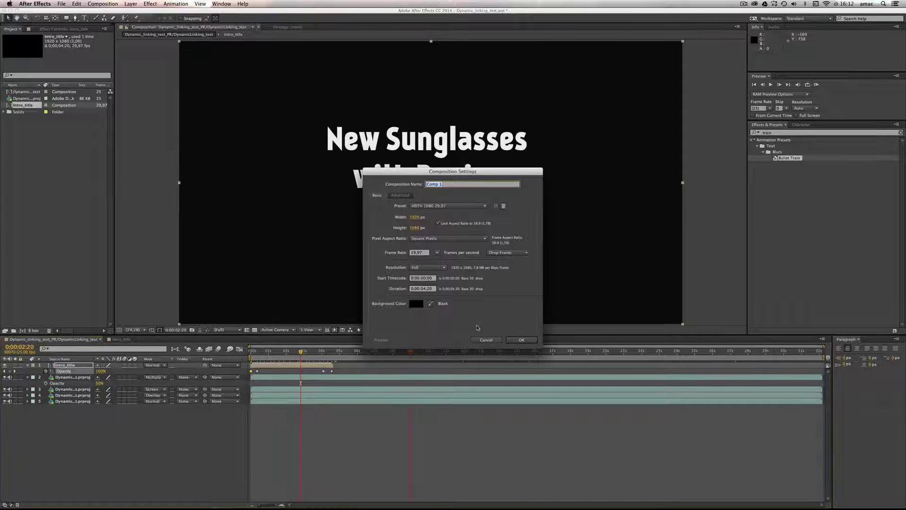
{"action": "type", "text": "Lower1"}
{"action": "left_click", "coordinate": [522, 340]}
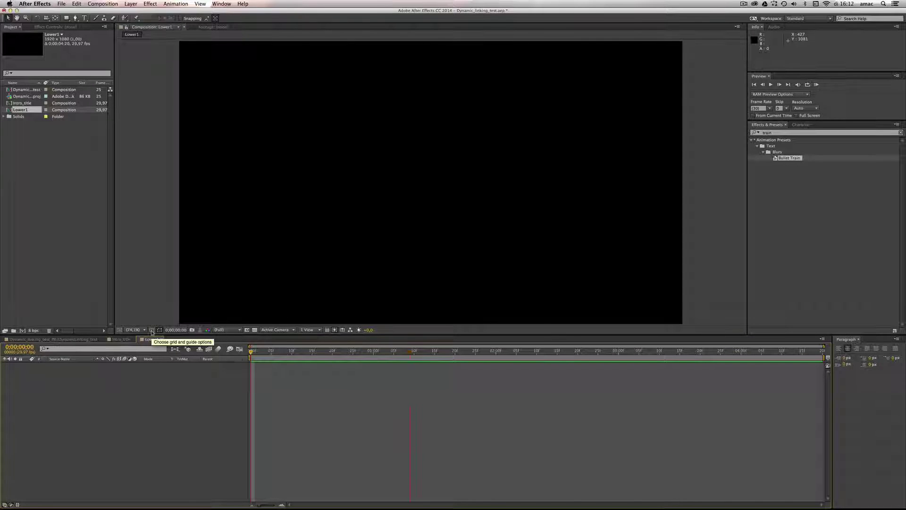
{"action": "left_click", "coordinate": [152, 331]}
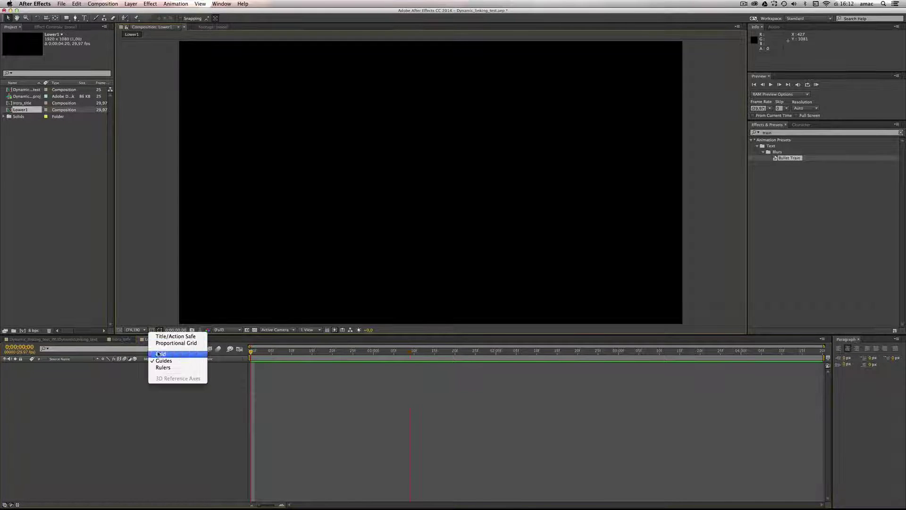
{"action": "left_click", "coordinate": [178, 337]}
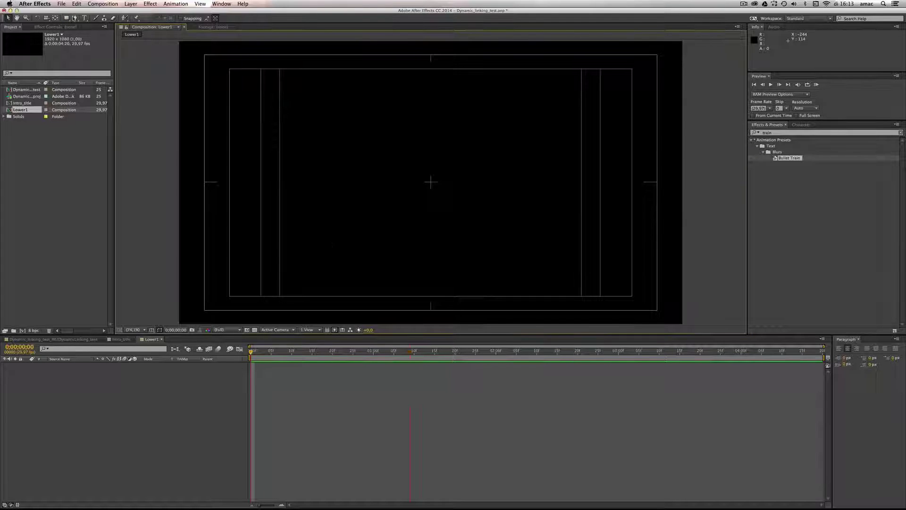
Add a caption with the model's first name followed by "with glasses" in the frame's lower-left title-safe corner, at about 505, 971
{"action": "key", "text": "super+t"}
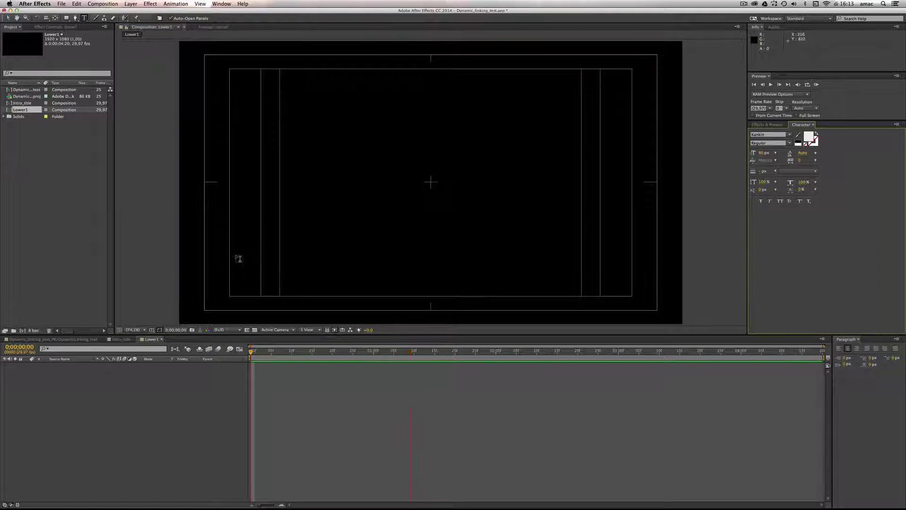
{"action": "left_click", "coordinate": [247, 281]}
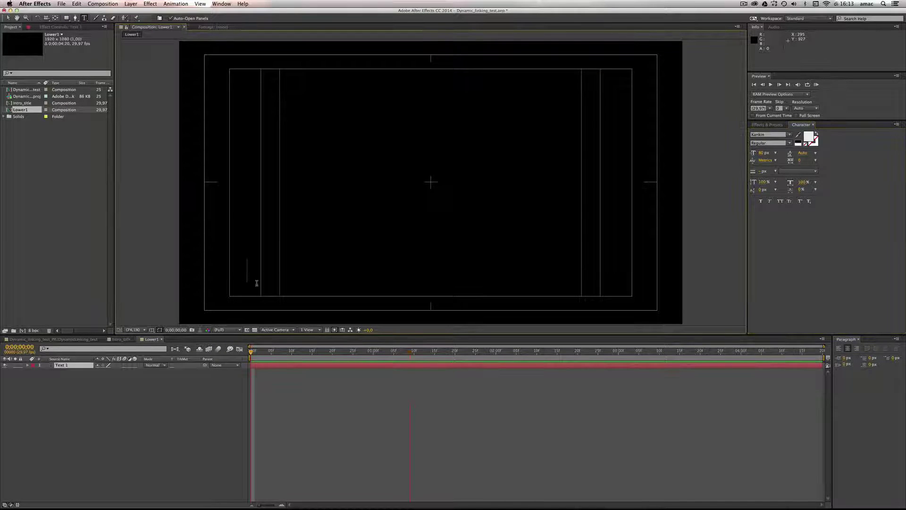
{"action": "type", "text": "Denise w"}
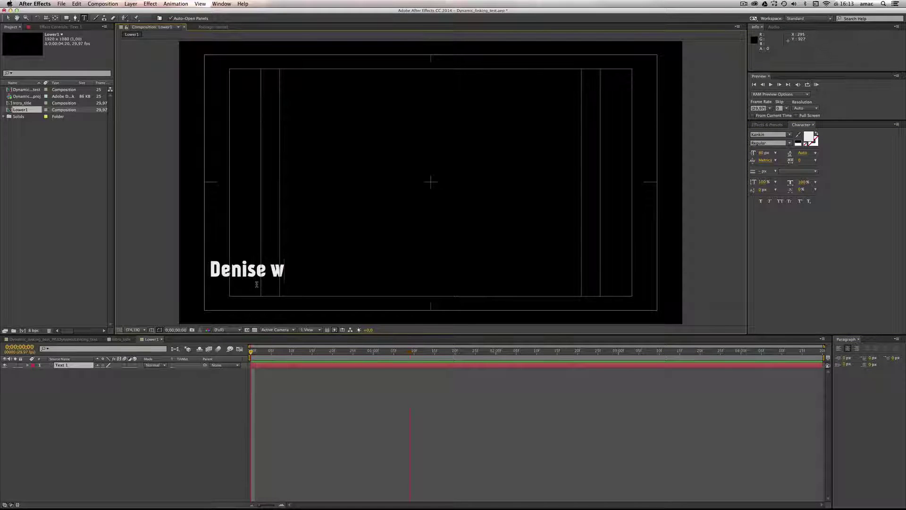
{"action": "type", "text": "ith glasses"}
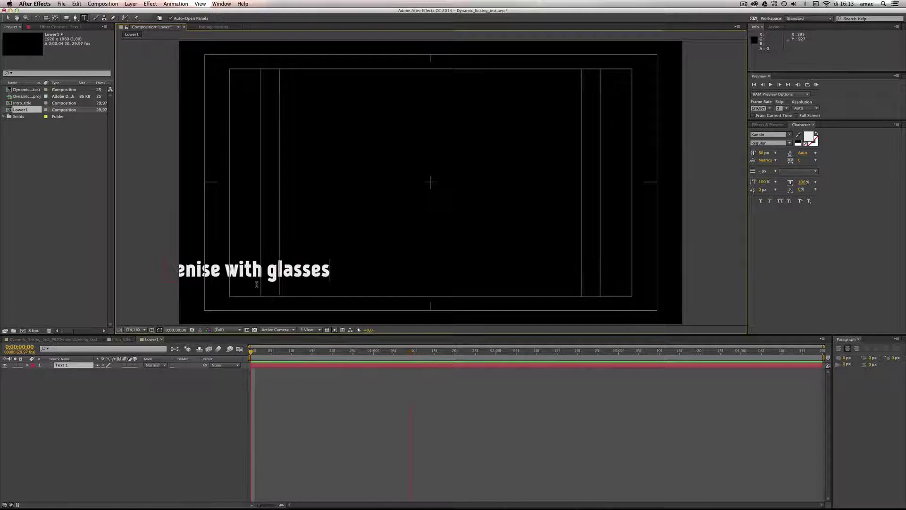
{"action": "left_click", "coordinate": [7, 18]}
{"action": "left_click_drag", "start_coordinate": [269, 273], "coordinate": [364, 292]}
{"action": "key", "text": "Left"}
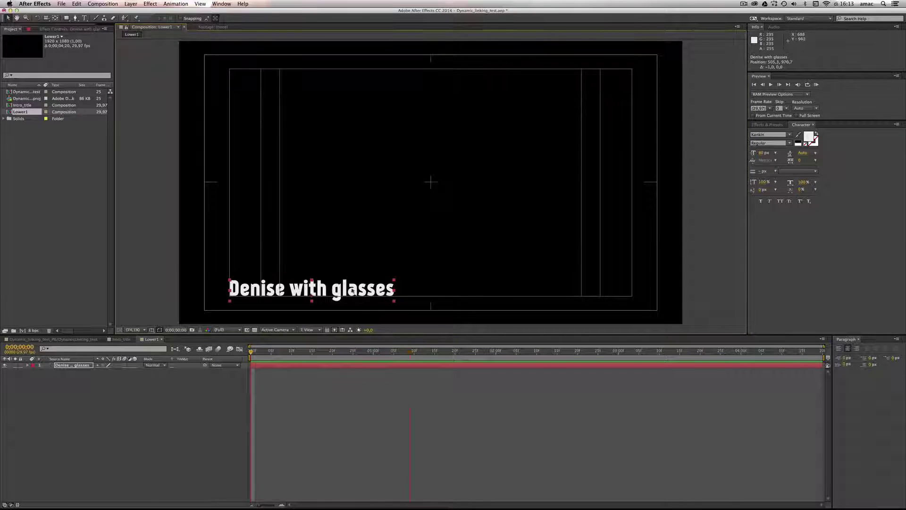
Find the Drop Shadow effect with the search term "drop" and apply it to the "with glasses" caption layer
{"action": "left_click", "coordinate": [767, 125]}
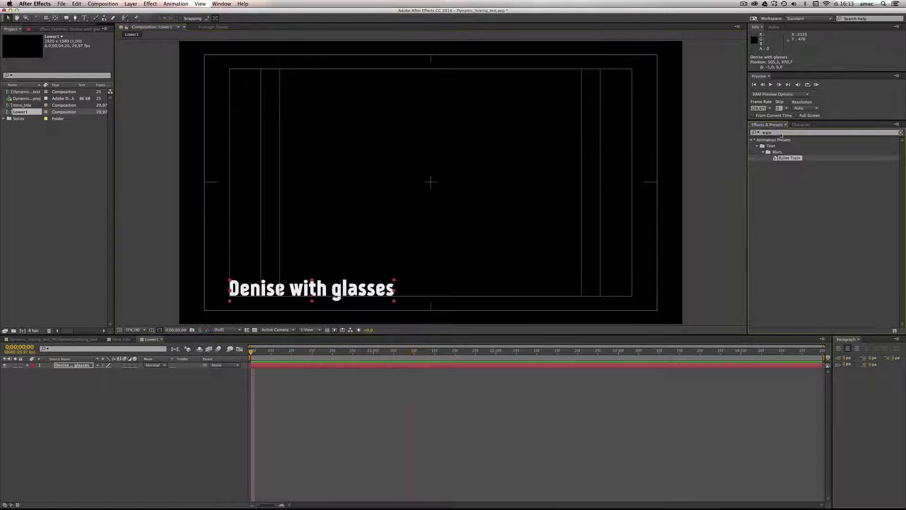
{"action": "left_click", "coordinate": [764, 133]}
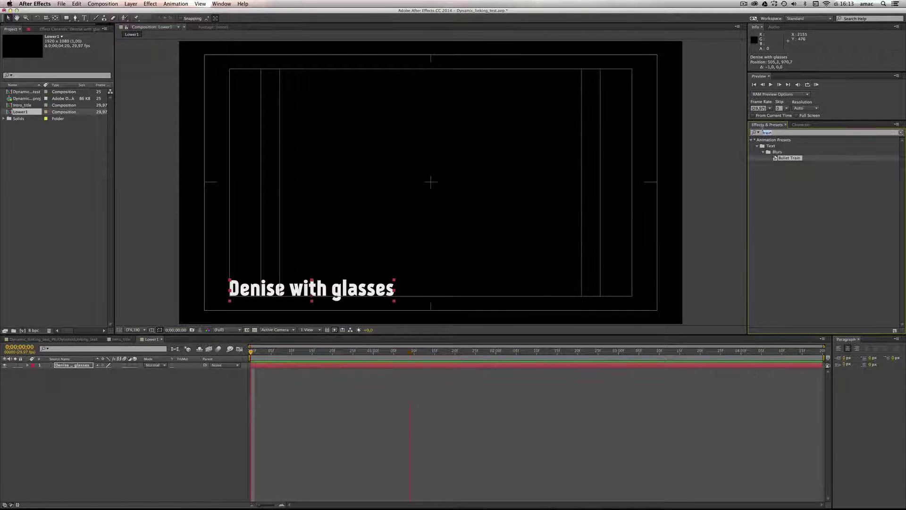
{"action": "type", "text": "drop"}
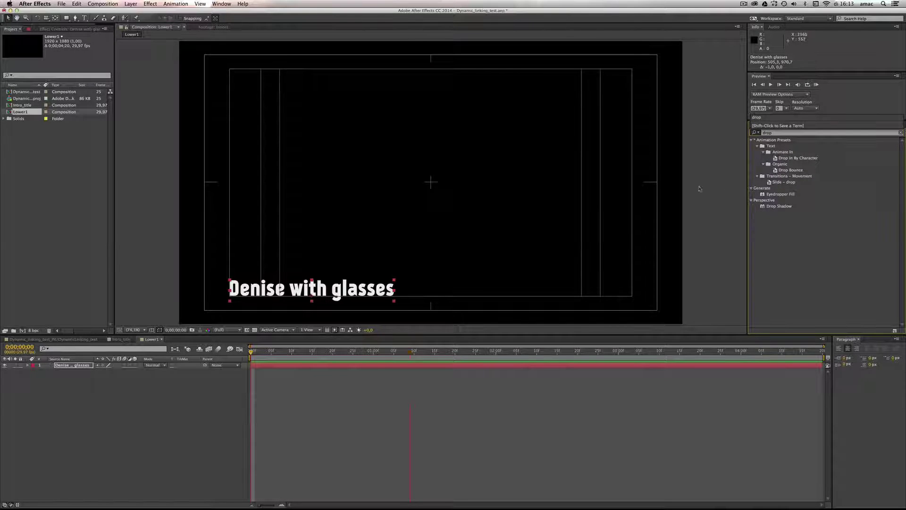
{"action": "left_click_drag", "start_coordinate": [783, 209], "coordinate": [265, 368]}
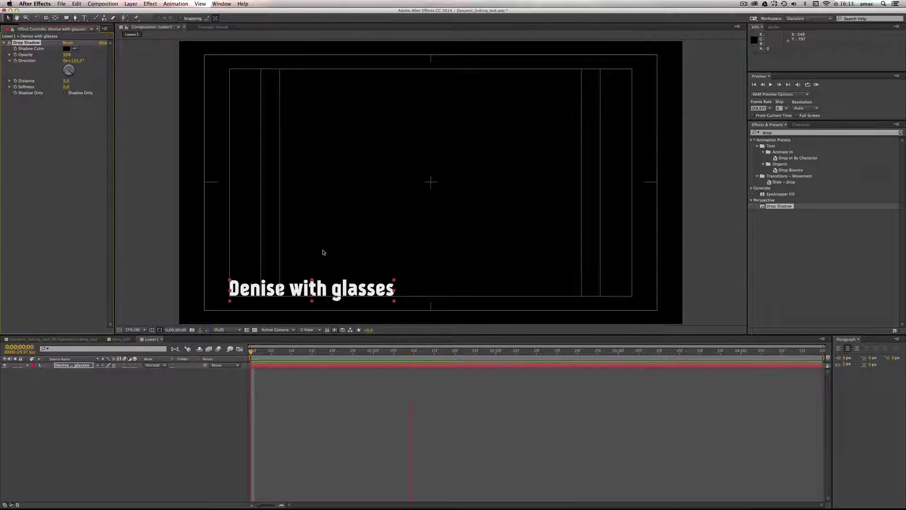
Place Lower1 above Intro_title in the DynamicLinking_test composition, starting at 0:00:04:24, and preview the caption over the footage at 0:00:05:19
{"action": "left_click", "coordinate": [51, 339]}
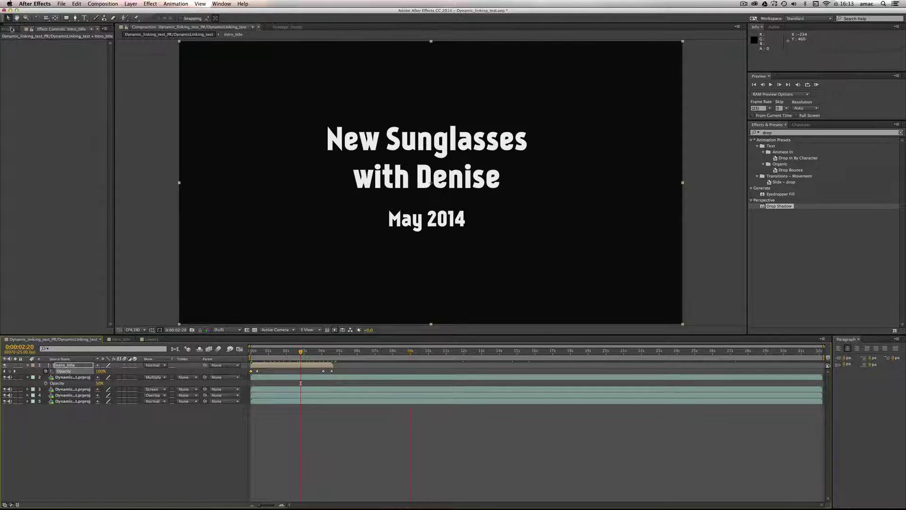
{"action": "left_click", "coordinate": [12, 29]}
{"action": "left_click_drag", "start_coordinate": [9, 113], "coordinate": [360, 366]}
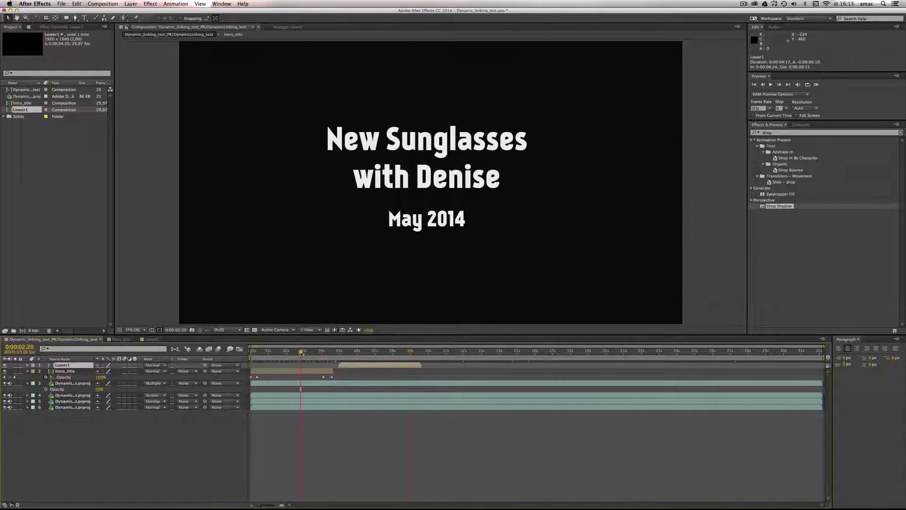
{"action": "left_click_drag", "start_coordinate": [301, 353], "coordinate": [355, 358]}
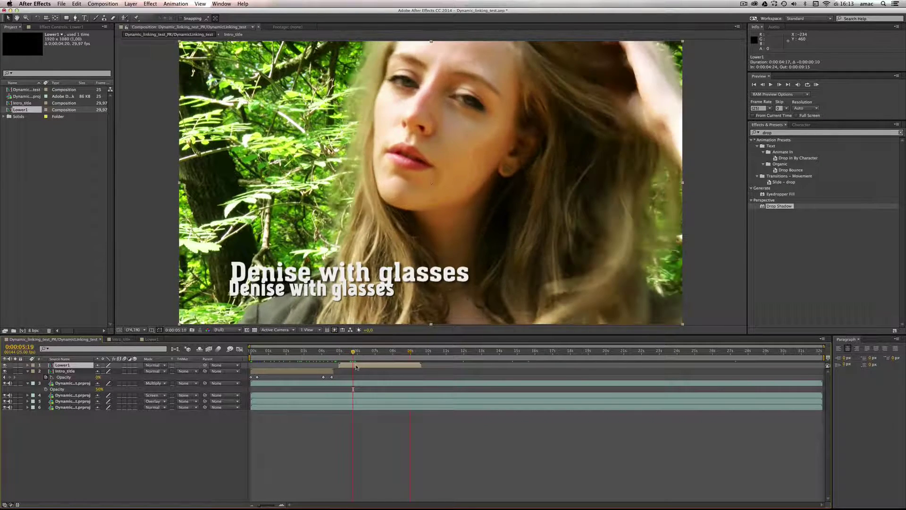
Keyframe the Lower1 layer's opacity at 100% at 0:00:05:19, and check the footage up to 0:00:10:09
{"action": "key", "text": "t"}
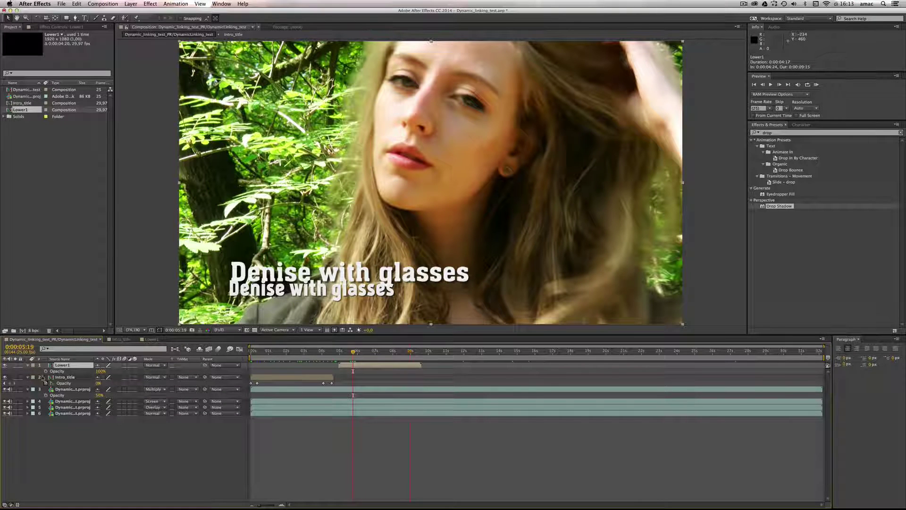
{"action": "left_click", "coordinate": [45, 371]}
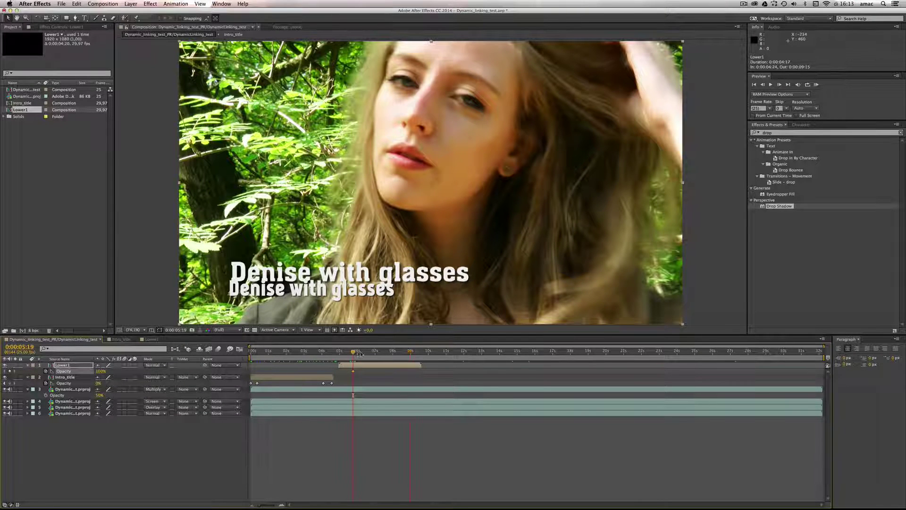
{"action": "left_click_drag", "start_coordinate": [360, 354], "coordinate": [435, 353]}
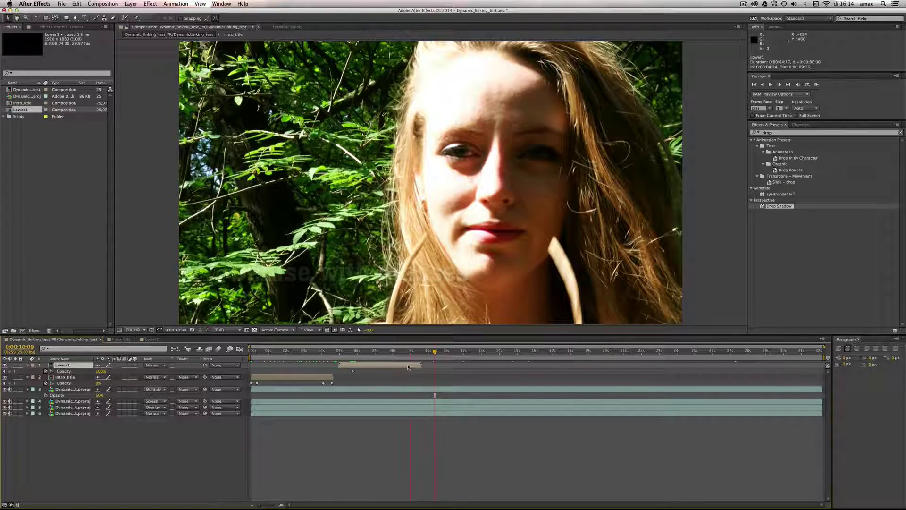
Open the Lower1 composition and set its duration to 0:00:05:20
{"action": "double_click", "coordinate": [392, 366]}
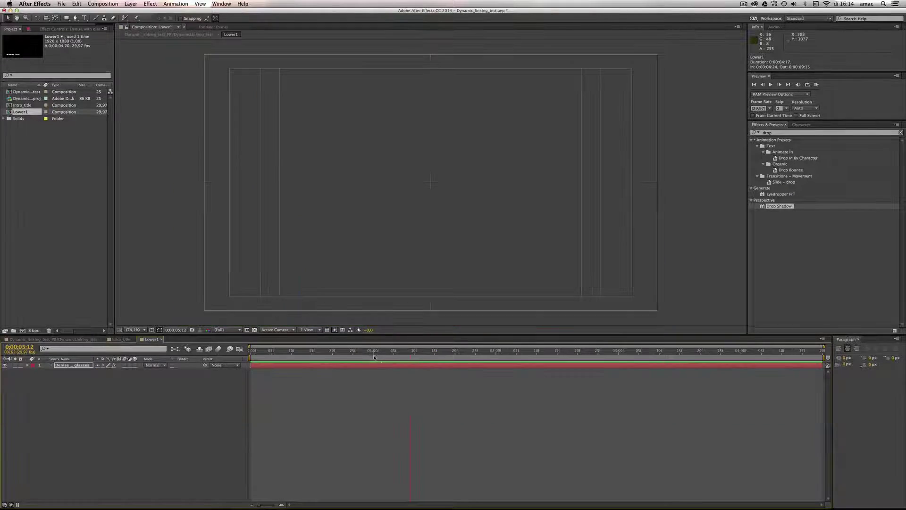
{"action": "left_click", "coordinate": [103, 4]}
{"action": "left_click", "coordinate": [110, 19]}
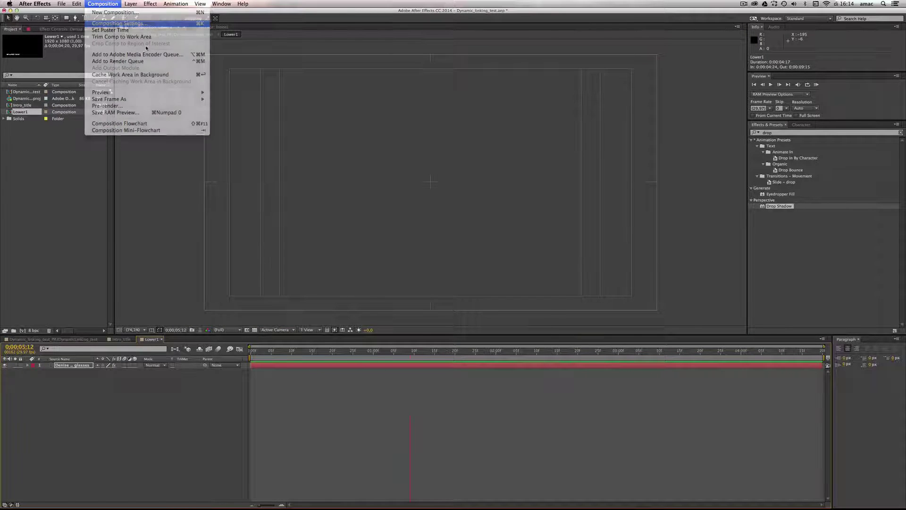
{"action": "left_click", "coordinate": [430, 303]}
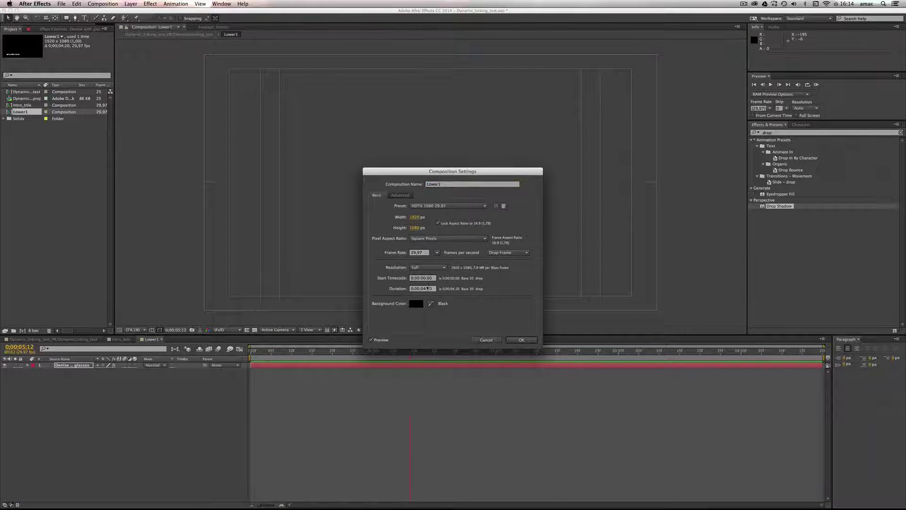
{"action": "left_click", "coordinate": [427, 288]}
{"action": "key", "text": "Return"}
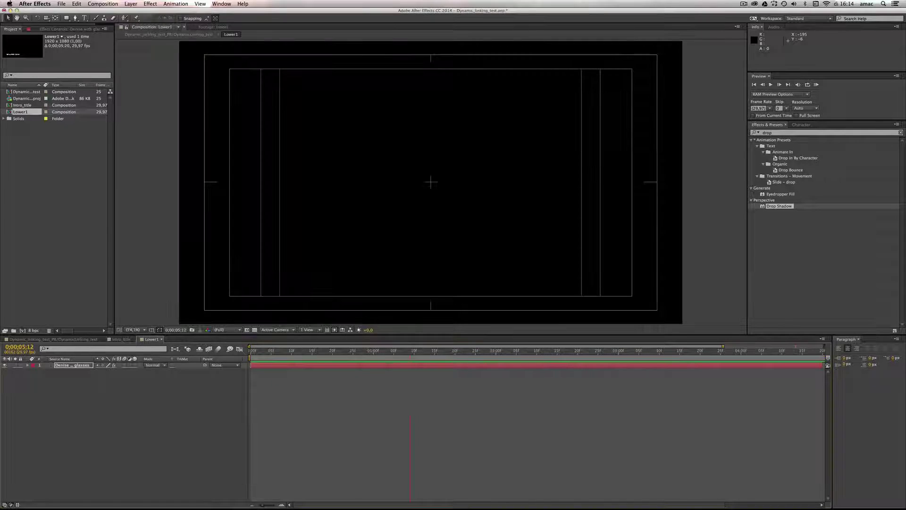
Extend the out point of the "with glasses" caption layer to the end of the lengthened Lower1 composition
{"action": "left_click_drag", "start_coordinate": [470, 502], "coordinate": [563, 502]}
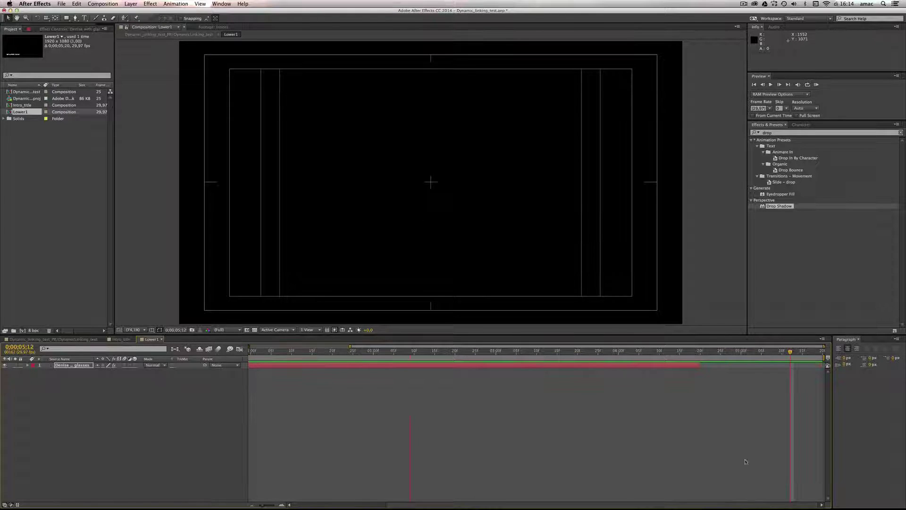
{"action": "left_click_drag", "start_coordinate": [699, 367], "coordinate": [865, 373]}
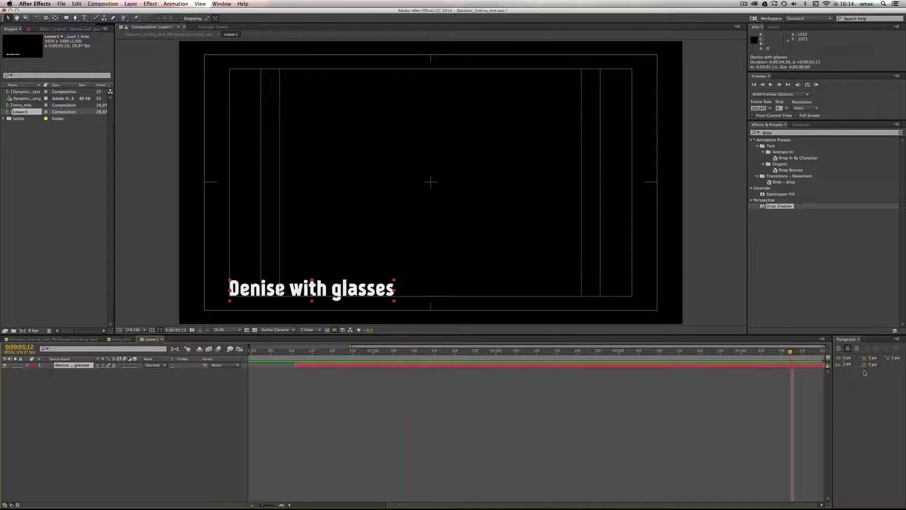
{"action": "key", "text": "super+z"}
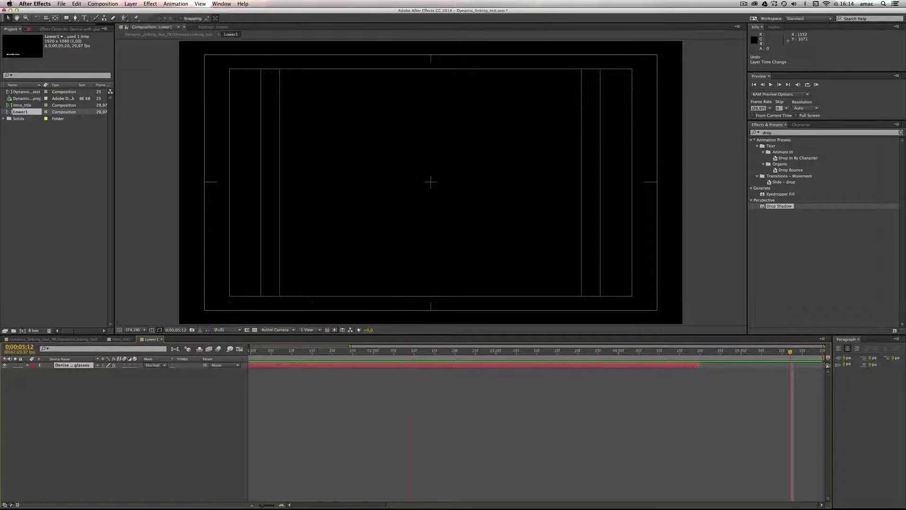
{"action": "left_click_drag", "start_coordinate": [700, 366], "coordinate": [824, 365]}
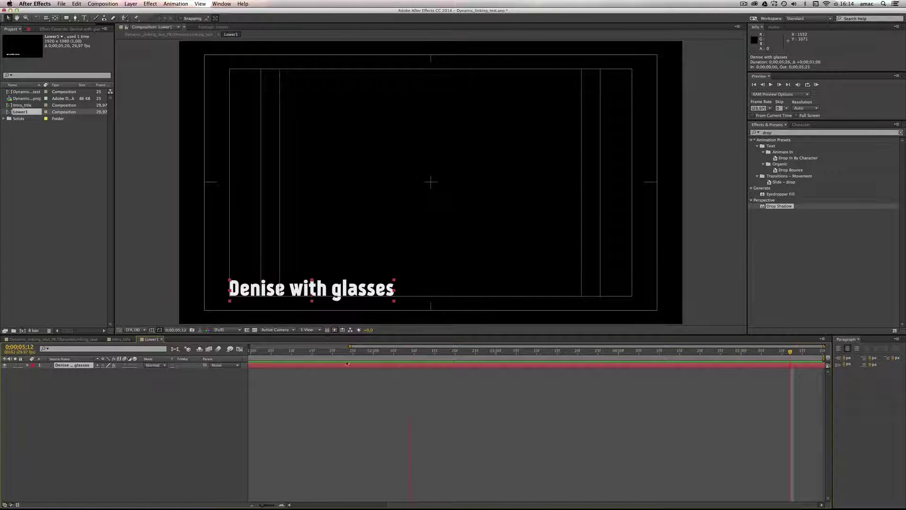
In DynamicLinking_test, extend Lower1's out point to 0:00:10:08 and keyframe its opacity at 100% at 0:00:09:15 and 0% at 0:00:10:05
{"action": "left_click", "coordinate": [51, 339]}
{"action": "mouse_move", "coordinate": [420, 365]}
{"action": "left_mouse_down"}
{"action": "mouse_move", "coordinate": [438, 365]}
{"action": "mouse_move", "coordinate": [422, 353]}
{"action": "left_mouse_up"}
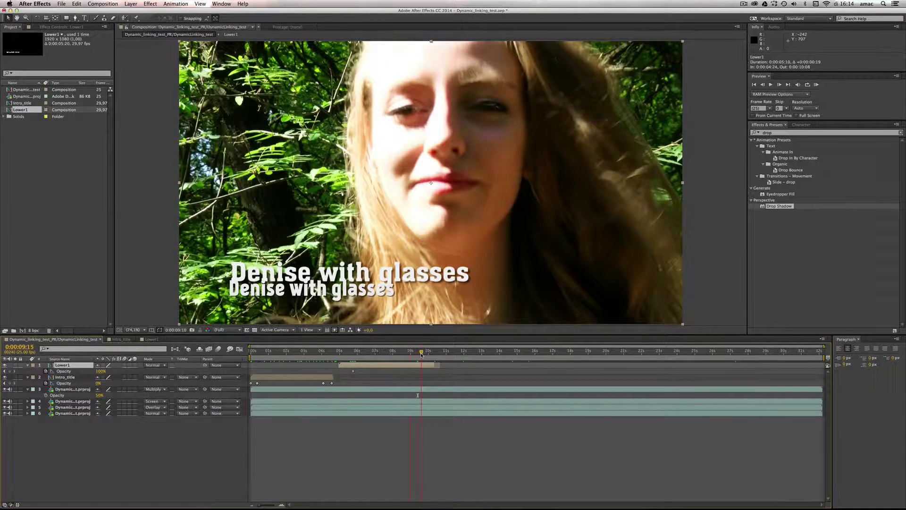
{"action": "left_click", "coordinate": [10, 371]}
{"action": "left_click_drag", "start_coordinate": [422, 353], "coordinate": [432, 352]}
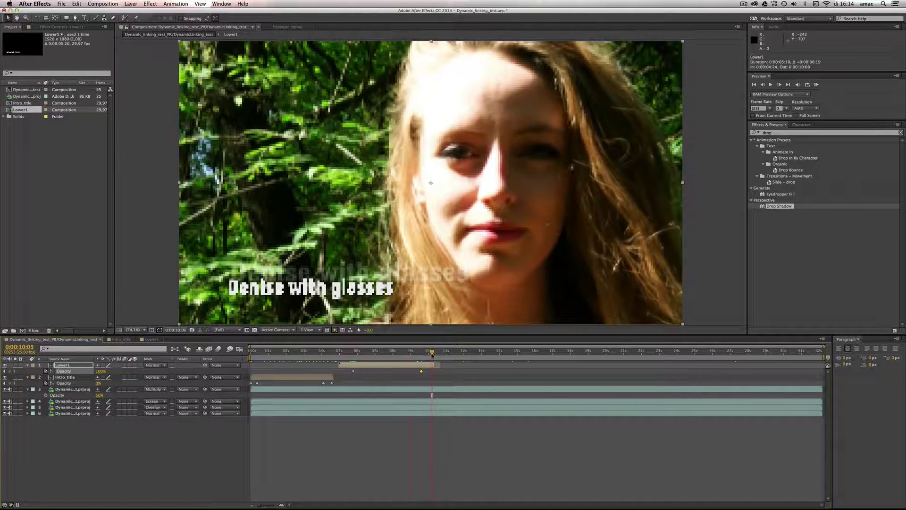
{"action": "left_click_drag", "start_coordinate": [100, 375], "coordinate": [90, 375]}
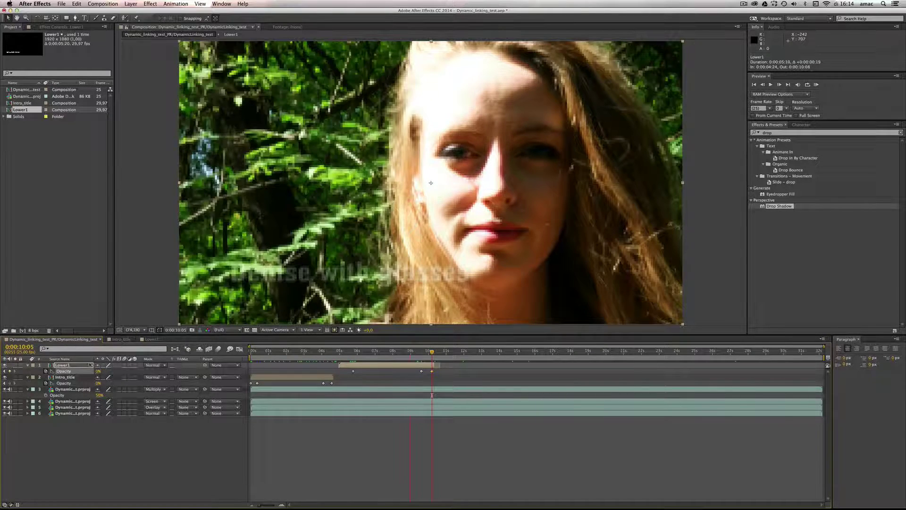
Keyframe Lower1's opacity at 0% at 0:00:05:01 and preview the caption's fade-in
{"action": "left_click_drag", "start_coordinate": [432, 352], "coordinate": [364, 351]}
{"action": "left_click", "coordinate": [340, 352]}
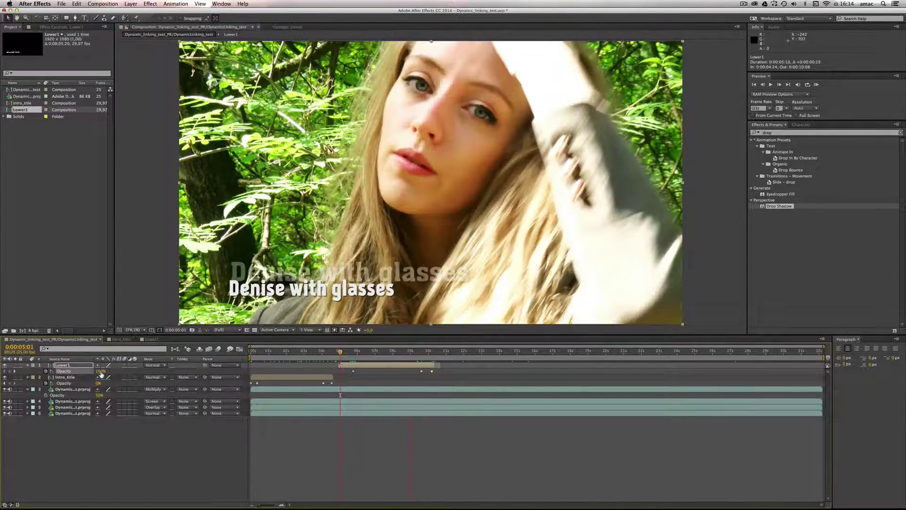
{"action": "left_click_drag", "start_coordinate": [99, 371], "coordinate": [75, 371]}
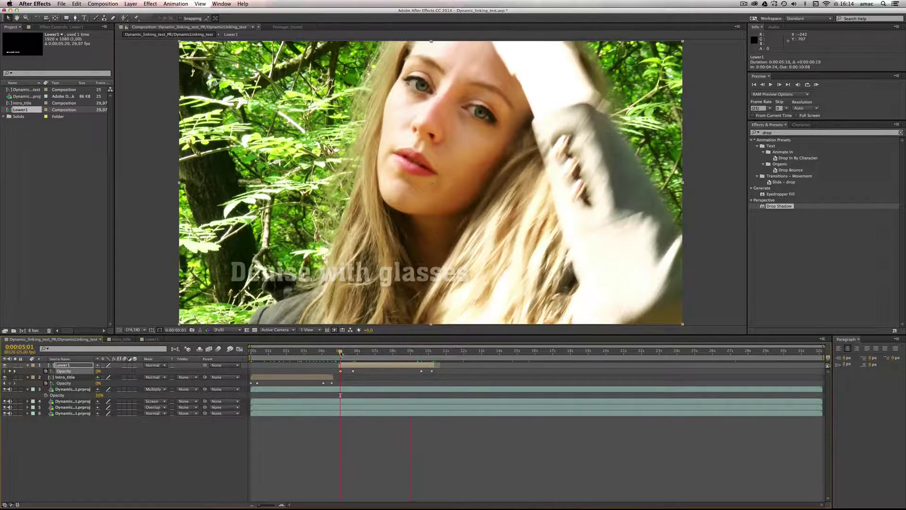
{"action": "key", "text": "space"}
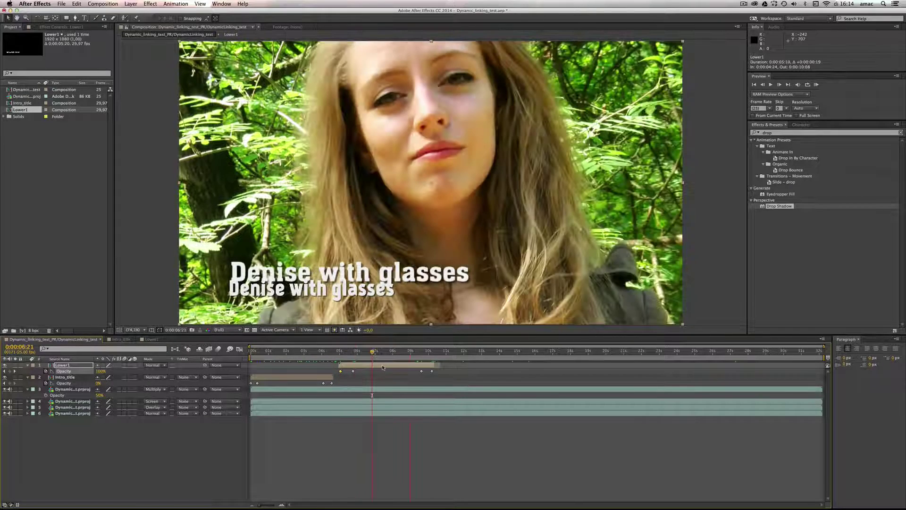
In the Lower1 composition, find the Bullet Train text preset by searching "train" and apply it to the caption from the first frame
{"action": "double_click", "coordinate": [383, 366]}
{"action": "left_click_drag", "start_coordinate": [339, 355], "coordinate": [238, 352]}
{"action": "left_click_drag", "start_coordinate": [327, 501], "coordinate": [286, 502]}
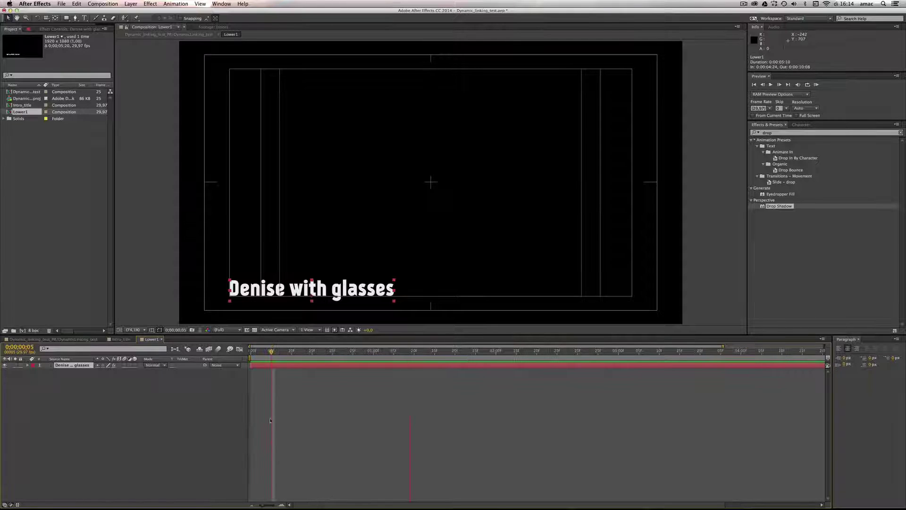
{"action": "key", "text": "Home"}
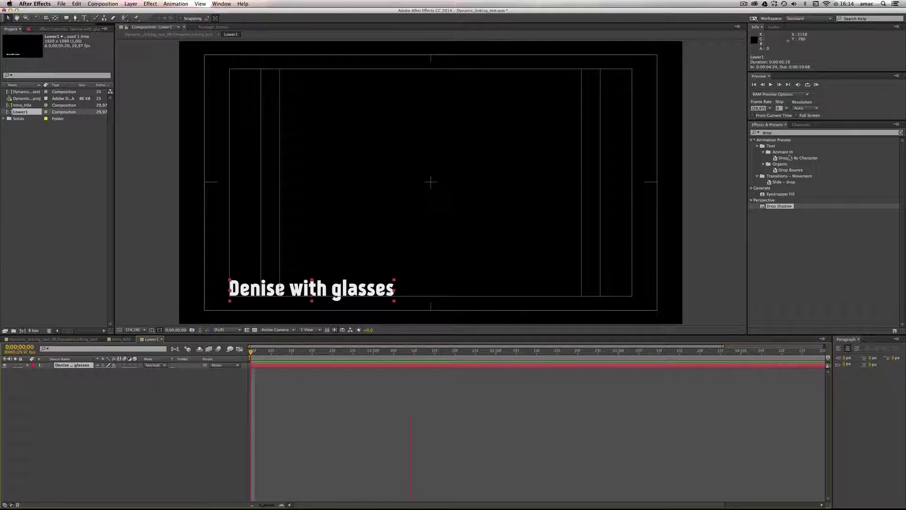
{"action": "left_click", "coordinate": [781, 133]}
{"action": "type", "text": "train"}
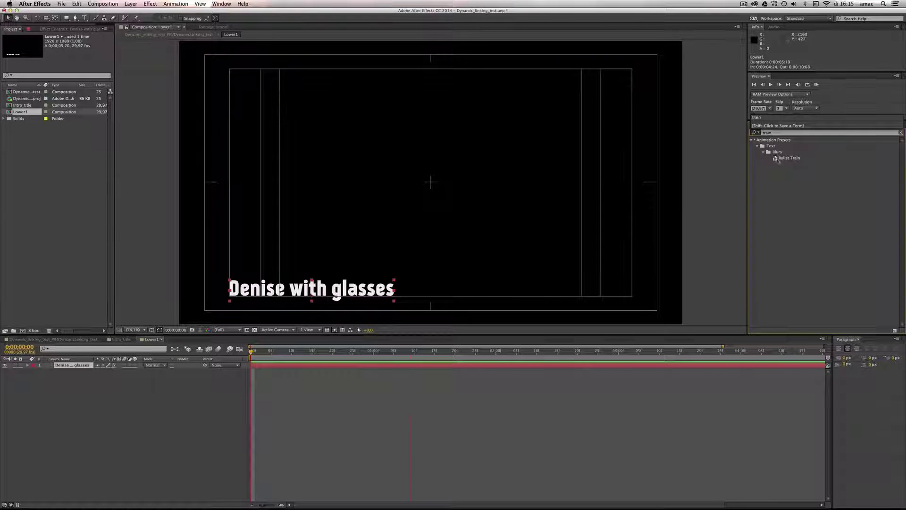
{"action": "left_click_drag", "start_coordinate": [787, 158], "coordinate": [414, 351]}
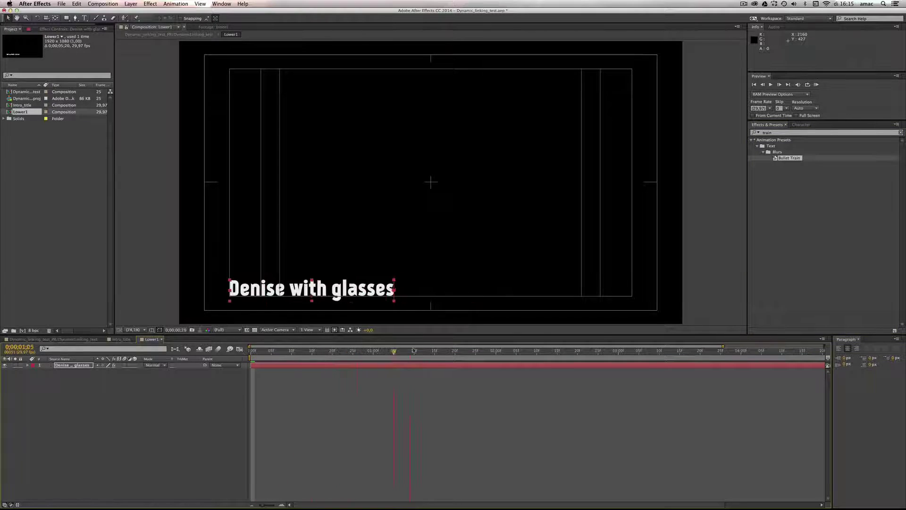
Preview the caption animation in Lower1 and over the footage in DynamicLinking_test, stopping at 0:00:07:19
{"action": "left_click_drag", "start_coordinate": [350, 350], "coordinate": [483, 352]}
{"action": "scroll", "coordinate": [484, 351], "scroll_direction": "right", "scroll_amount": 2}
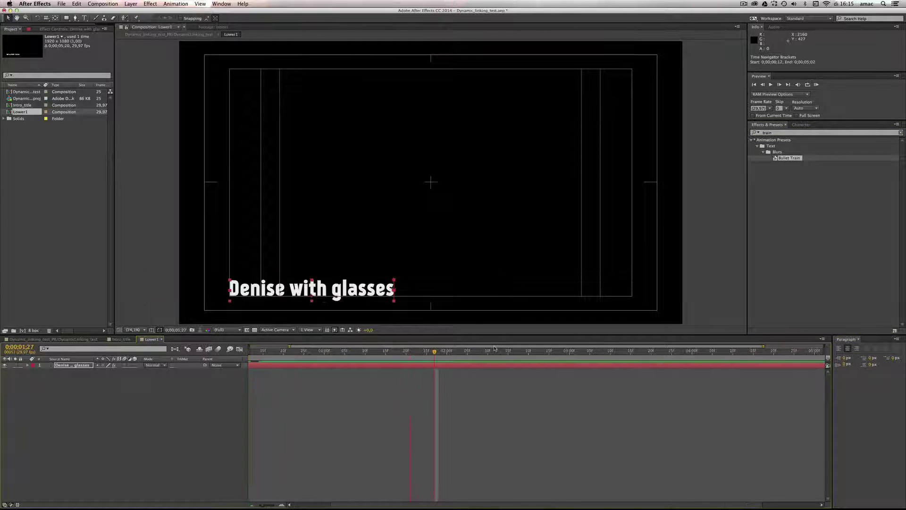
{"action": "left_click", "coordinate": [47, 339]}
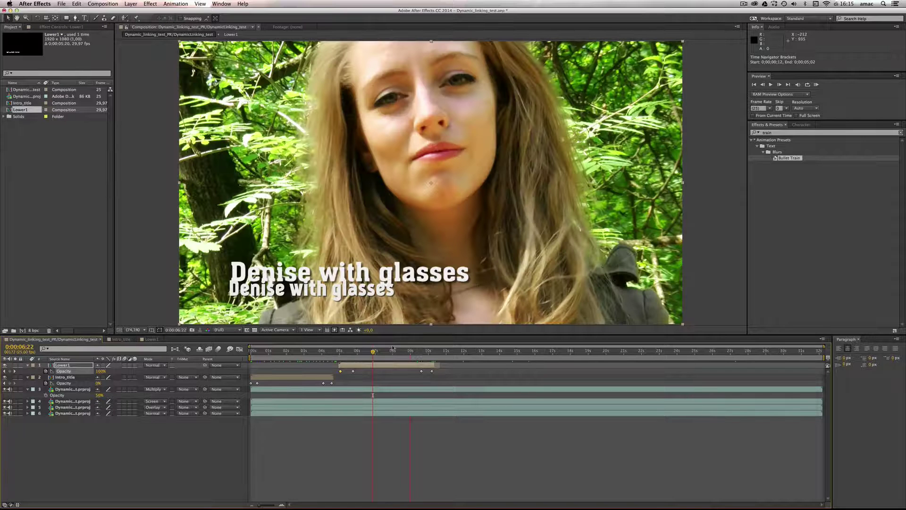
{"action": "key", "text": "space"}
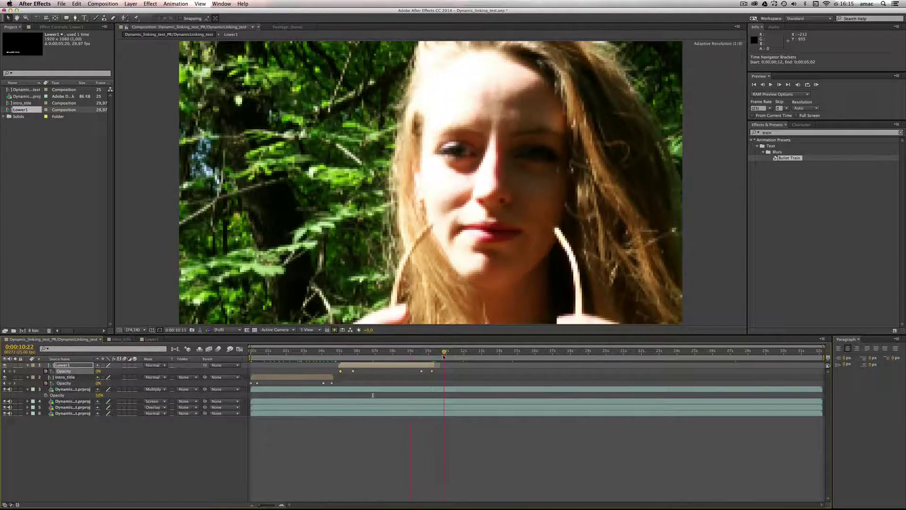
{"action": "left_click_drag", "start_coordinate": [367, 358], "coordinate": [388, 355]}
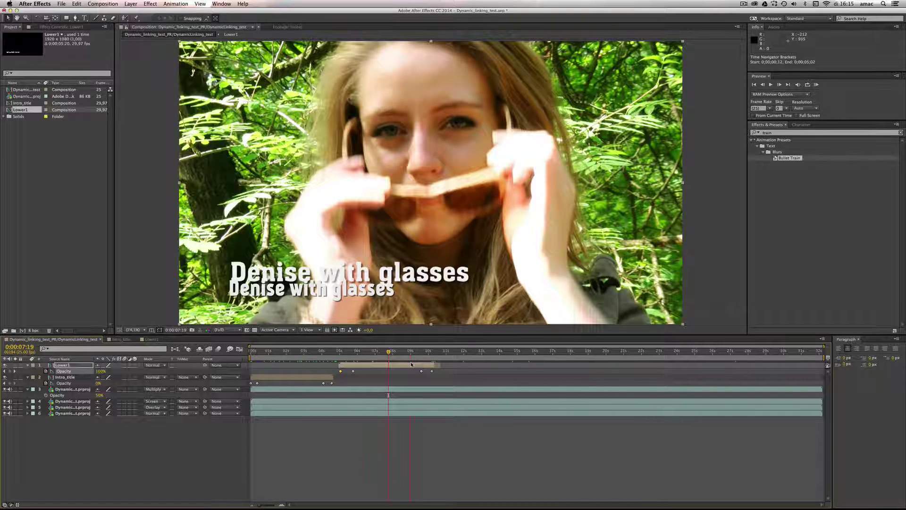
Switch to Premiere Pro, delete the Title 07 and Title 06 clips from the sequence, and save the project
{"action": "key", "text": "super+Tab"}
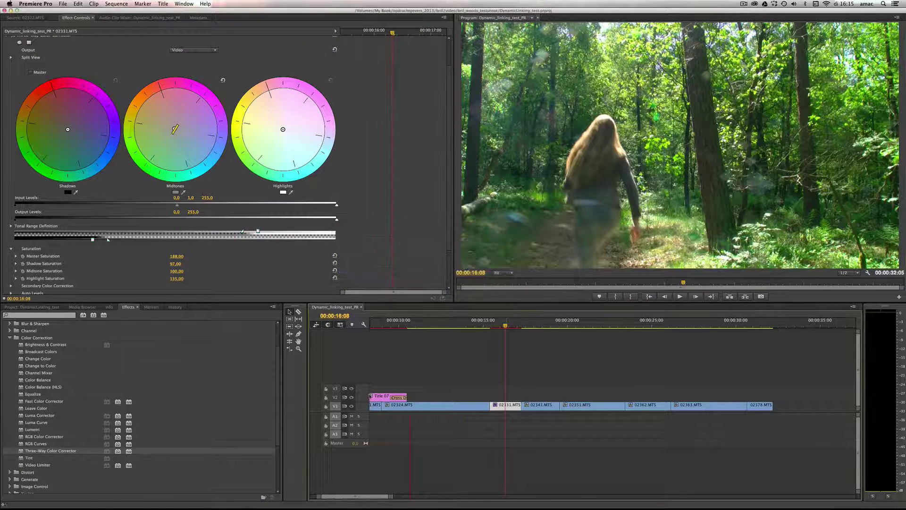
{"action": "left_click_drag", "start_coordinate": [358, 496], "coordinate": [348, 497]}
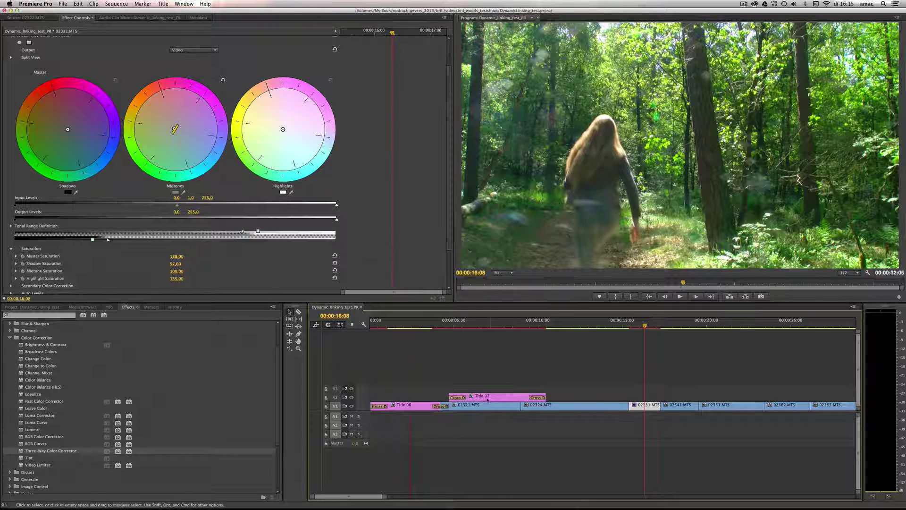
{"action": "left_click", "coordinate": [488, 400]}
{"action": "key", "text": "Delete"}
{"action": "left_click", "coordinate": [421, 406]}
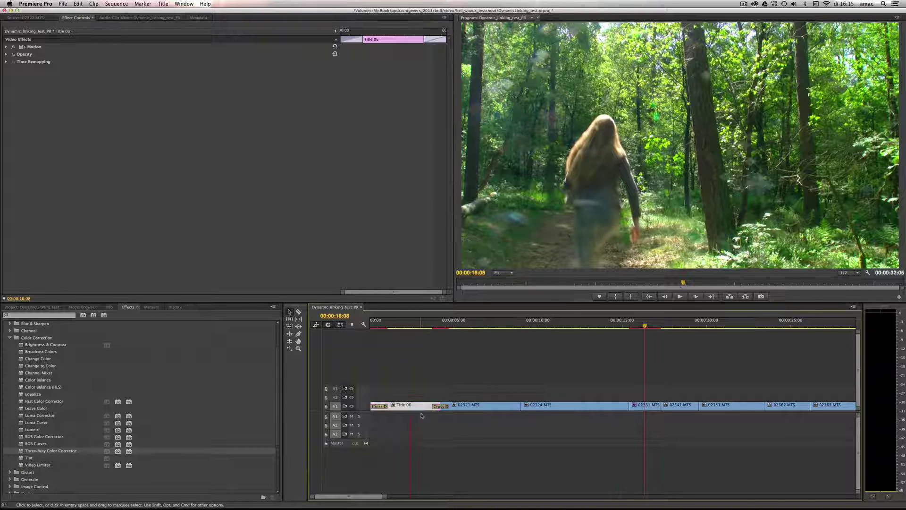
{"action": "key", "text": "Delete"}
{"action": "left_click", "coordinate": [24, 18]}
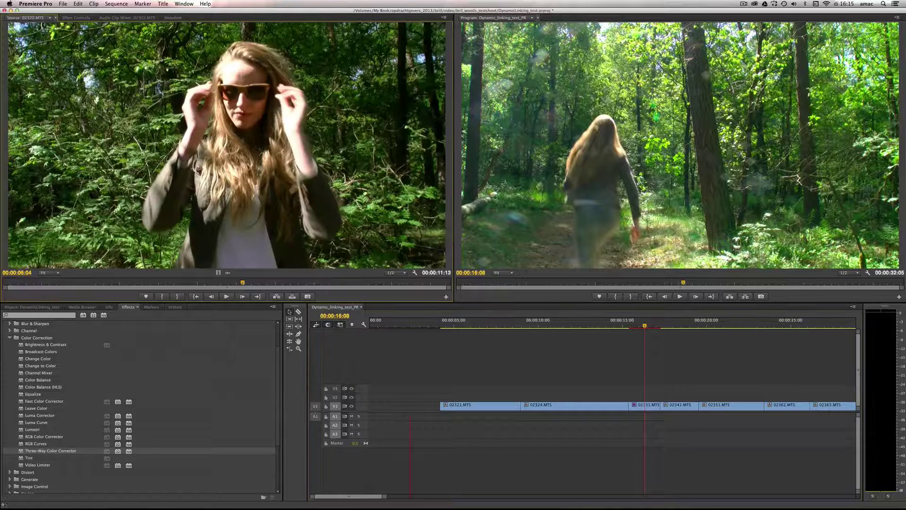
{"action": "key", "text": "super+s"}
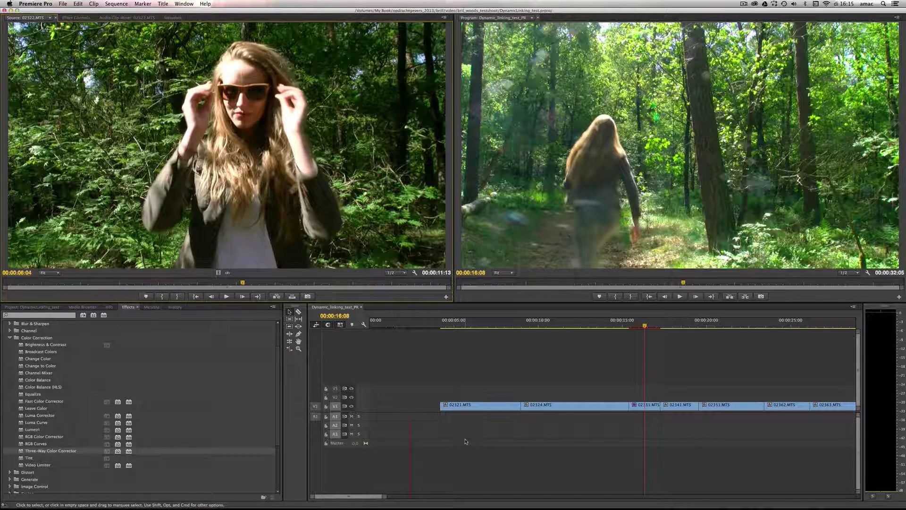
Switch to After Effects, check the intro title at 0:00:03:20 and the caption at 0:00:07:22, and return to Premiere Pro
{"action": "key", "text": "super+Tab"}
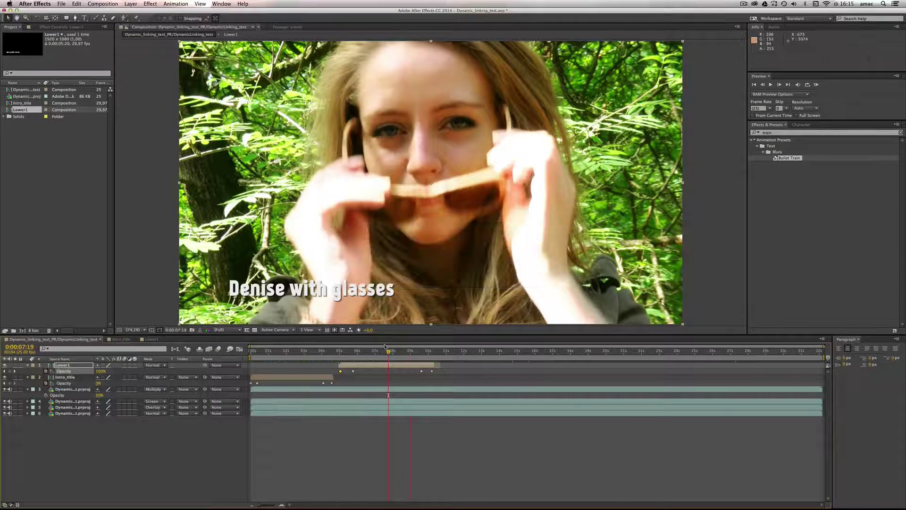
{"action": "key", "text": "Page_Up"}
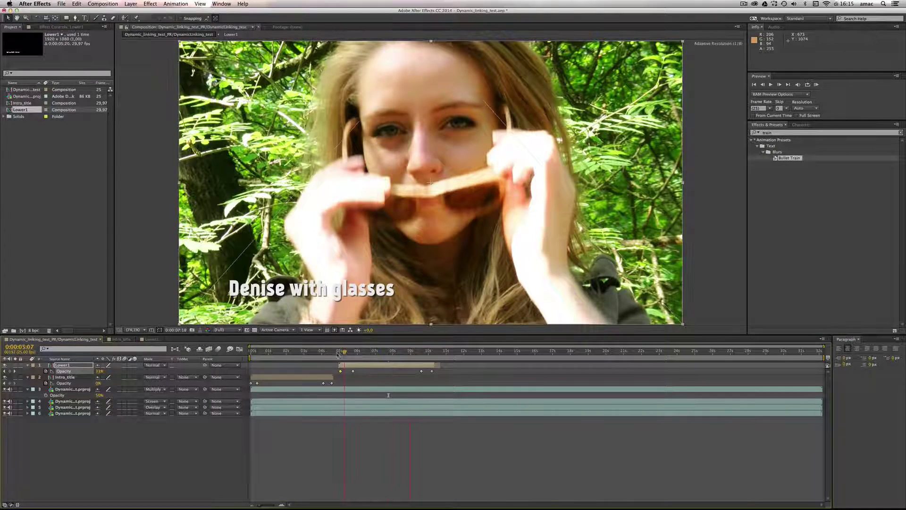
{"action": "left_click", "coordinate": [320, 352]}
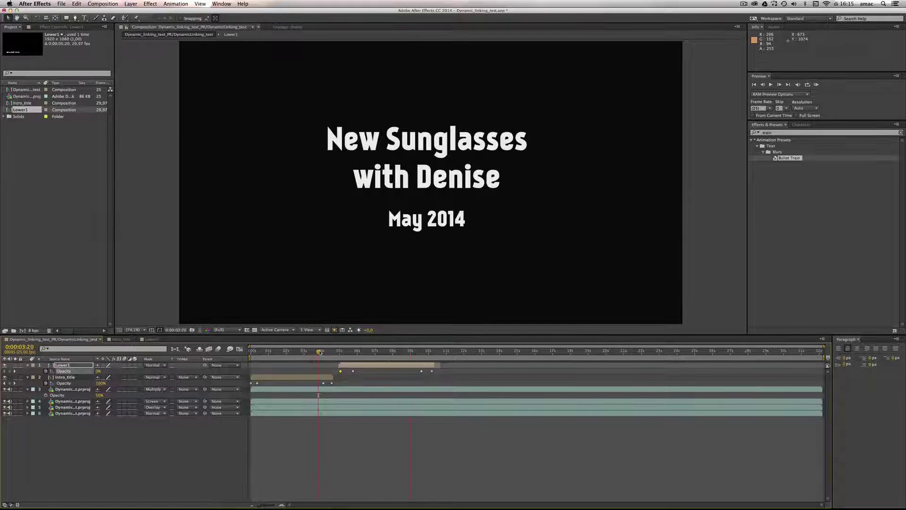
{"action": "left_click_drag", "start_coordinate": [319, 352], "coordinate": [391, 355]}
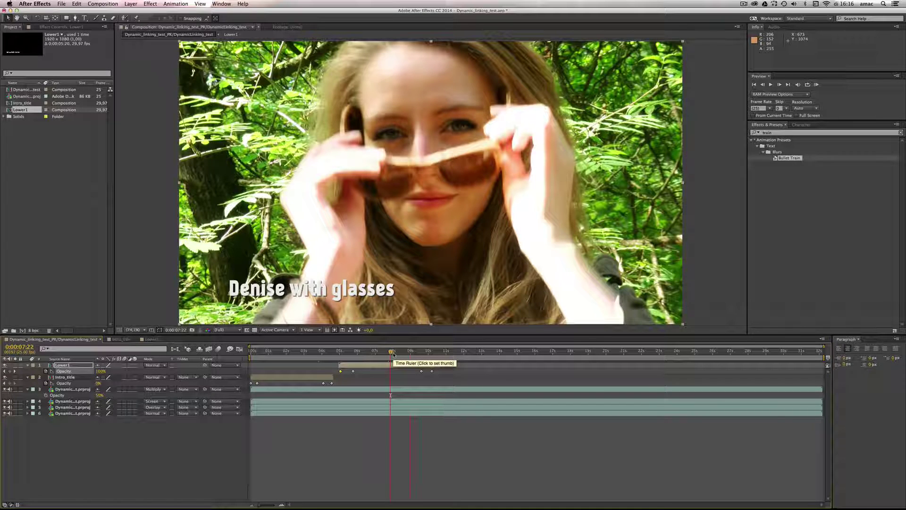
{"action": "key", "text": "super+Tab"}
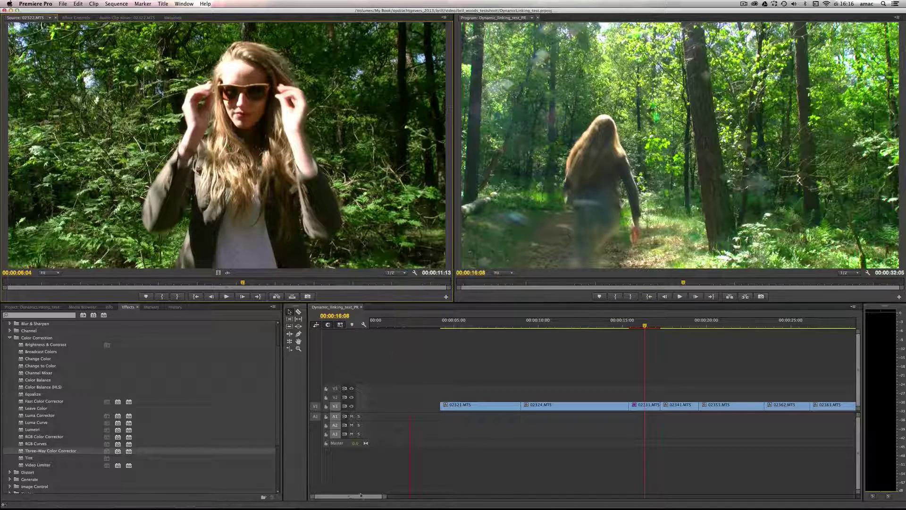
Select all the clips on V1 in the sequence and find the Lumetri Looks presets among the effects
{"action": "mouse_move", "coordinate": [359, 497]}
{"action": "left_mouse_down"}
{"action": "mouse_move", "coordinate": [375, 497]}
{"action": "mouse_move", "coordinate": [364, 497]}
{"action": "left_mouse_up"}
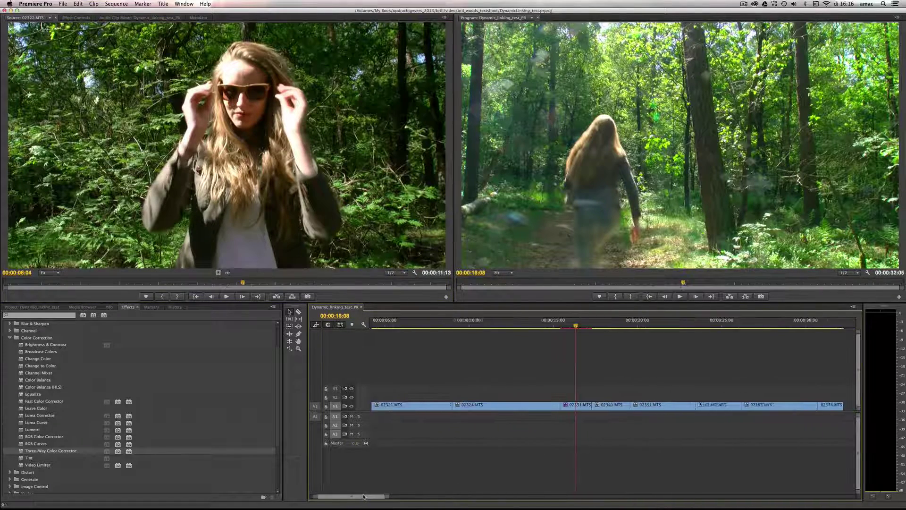
{"action": "left_click_drag", "start_coordinate": [377, 362], "coordinate": [822, 428]}
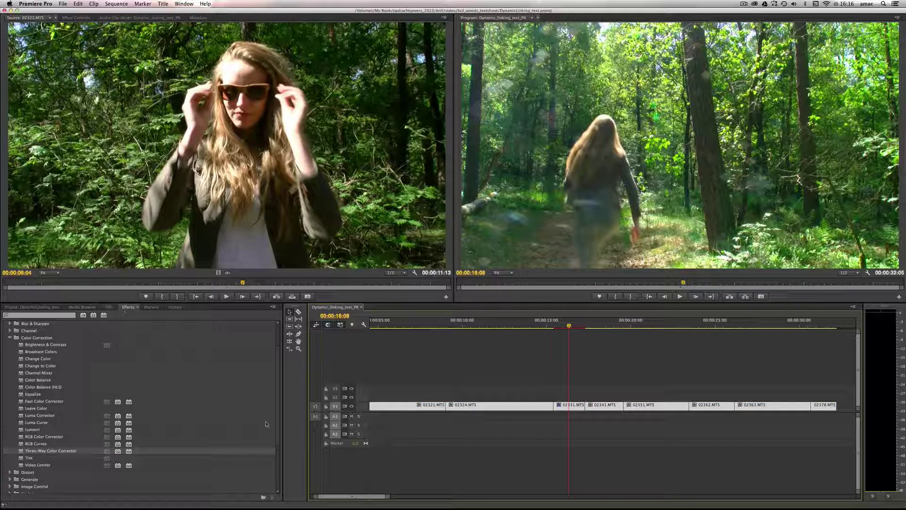
{"action": "scroll", "coordinate": [266, 424], "scroll_direction": "down", "scroll_amount": 5}
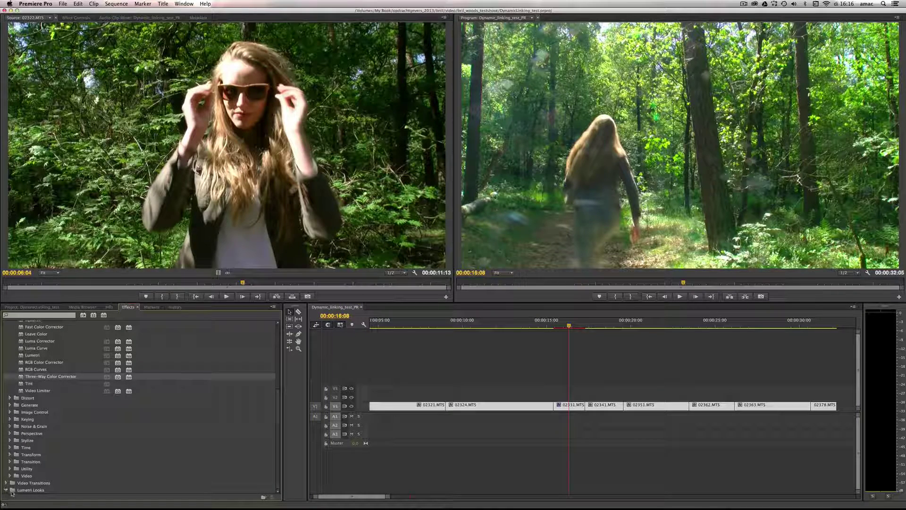
{"action": "scroll", "coordinate": [277, 404], "scroll_direction": "down", "scroll_amount": 1}
{"action": "scroll", "coordinate": [279, 419], "scroll_direction": "down", "scroll_amount": 10}
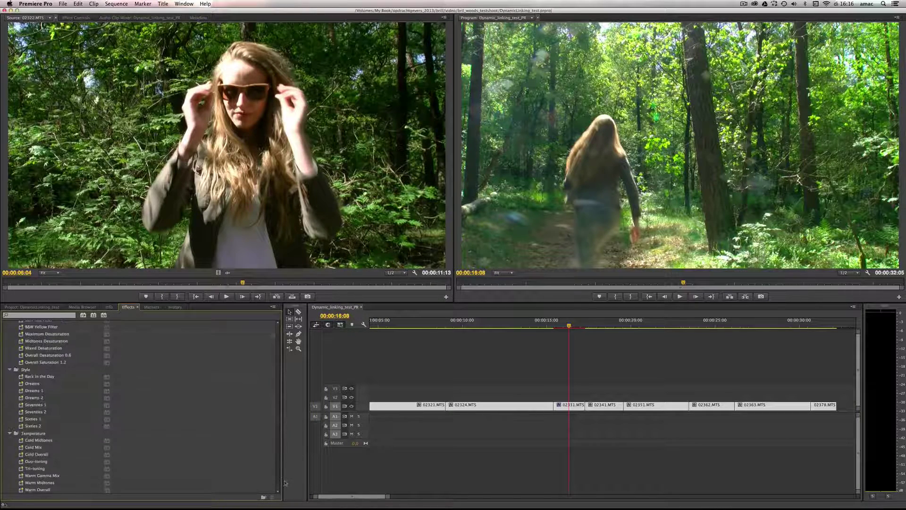
{"action": "scroll", "coordinate": [271, 440], "scroll_direction": "up", "scroll_amount": 6}
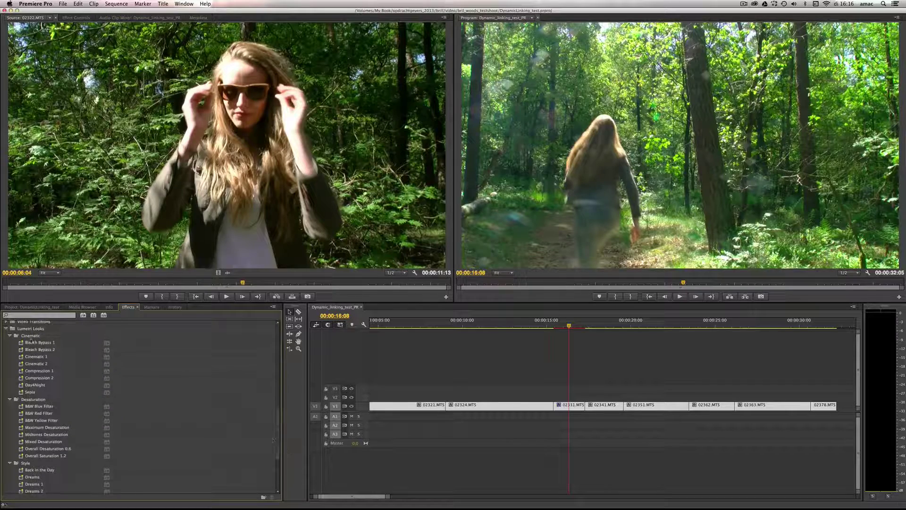
Browse the Cinematic Lumetri looks, including Cinematic 1 and 2, Compression 1 and 2, Day4Night and Sepia
{"action": "left_click", "coordinate": [30, 339]}
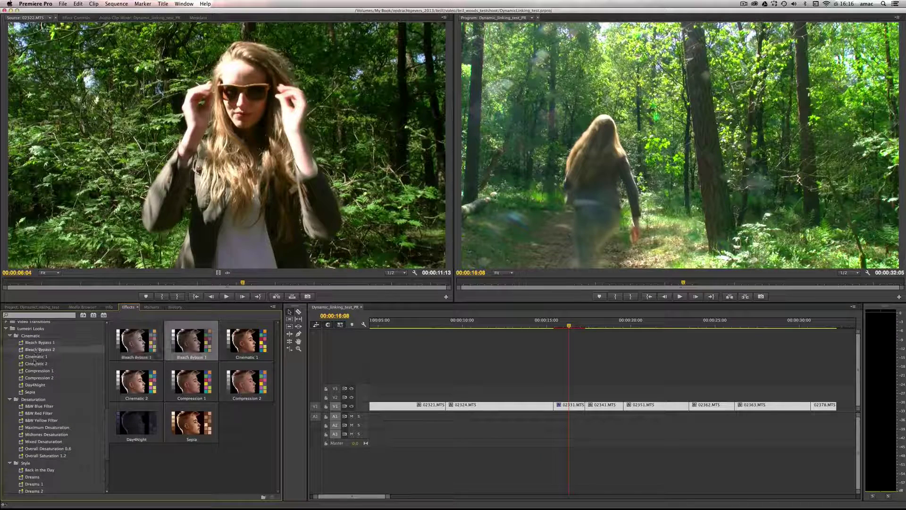
{"action": "left_click", "coordinate": [36, 357]}
{"action": "left_click", "coordinate": [36, 363]}
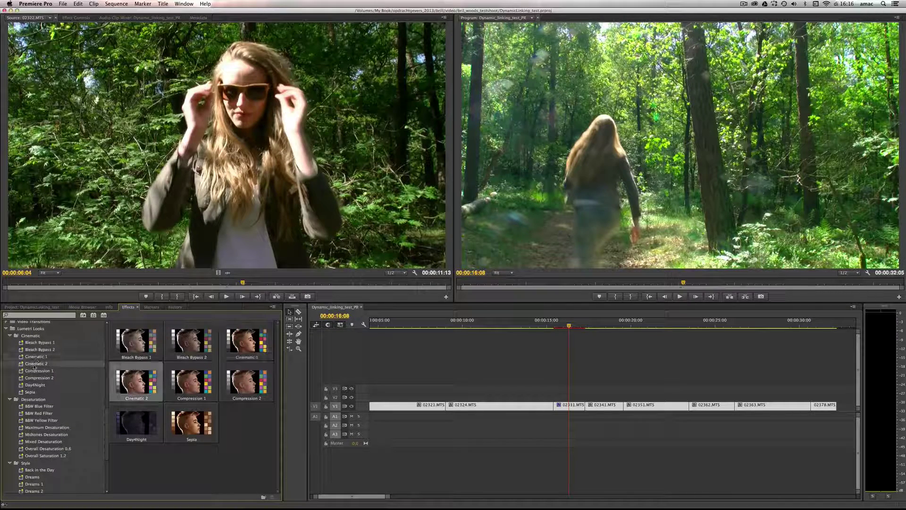
{"action": "left_click", "coordinate": [34, 371]}
{"action": "left_click", "coordinate": [35, 378]}
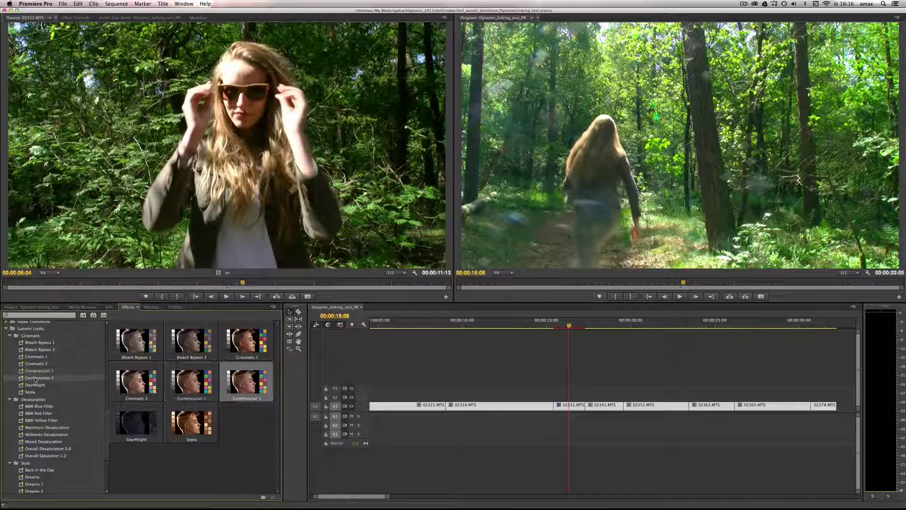
{"action": "left_click", "coordinate": [33, 385]}
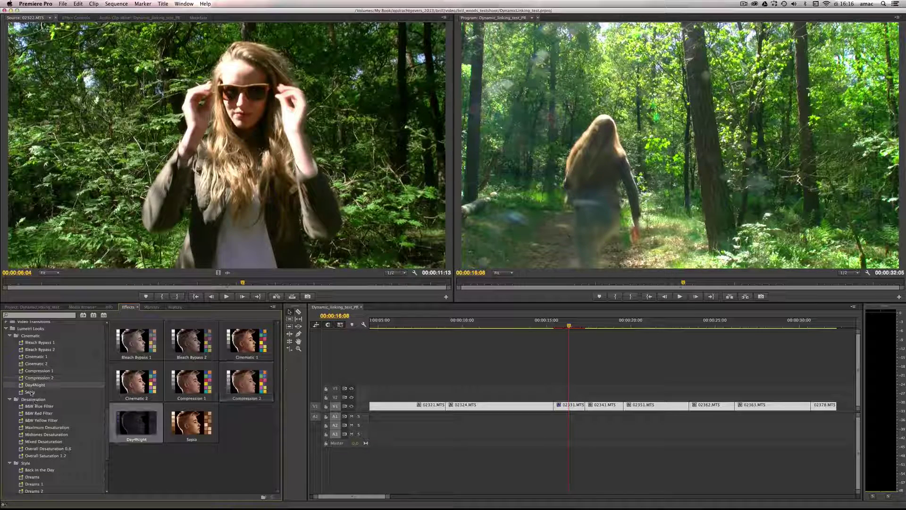
{"action": "left_click", "coordinate": [30, 392]}
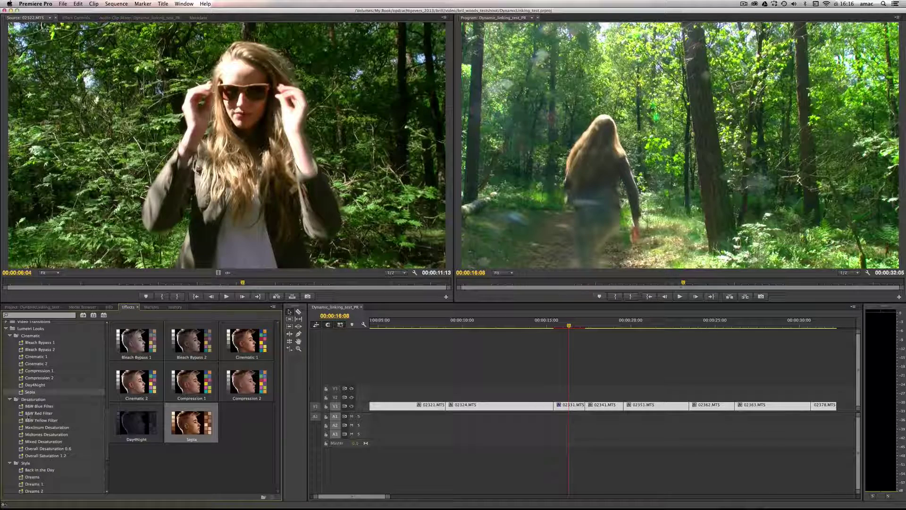
Find the Dreams 2 look among the Style presets and apply it to all the selected clips in the sequence
{"action": "left_click", "coordinate": [29, 477]}
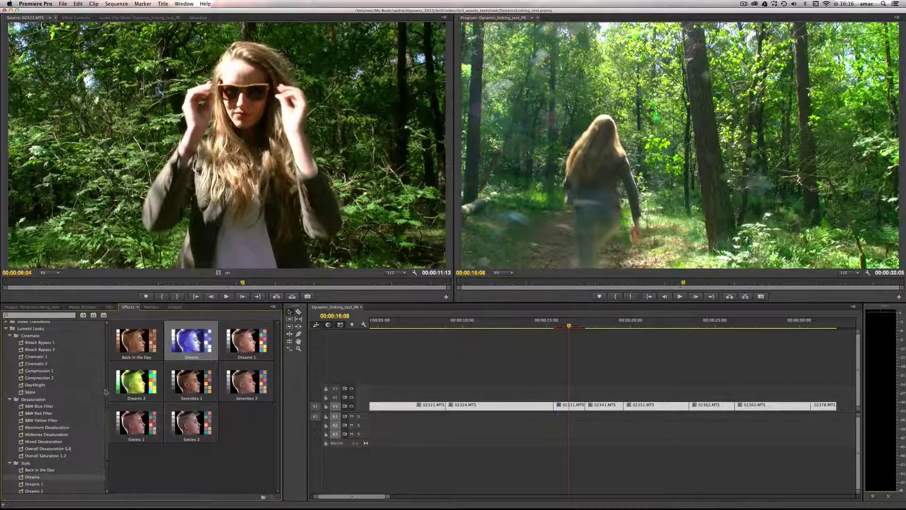
{"action": "scroll", "coordinate": [55, 427], "scroll_direction": "down", "scroll_amount": 4}
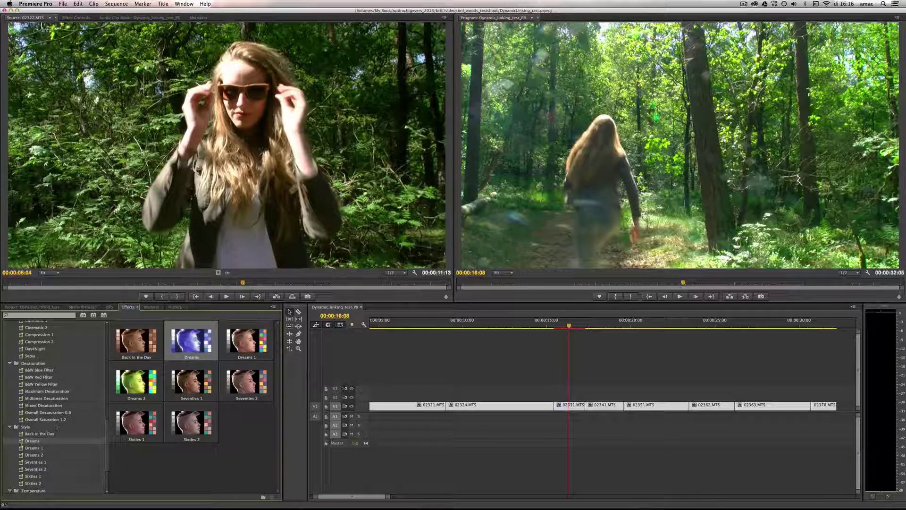
{"action": "left_click", "coordinate": [136, 382]}
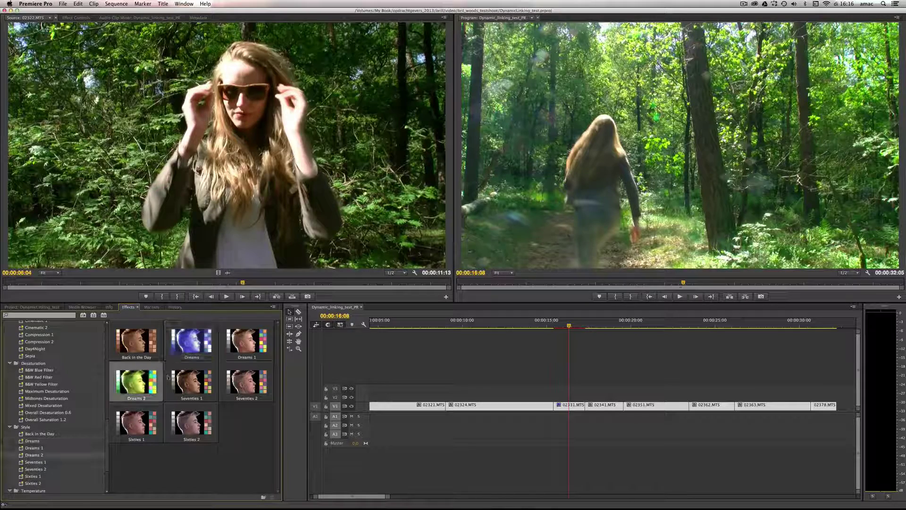
{"action": "left_click_drag", "start_coordinate": [136, 382], "coordinate": [571, 406]}
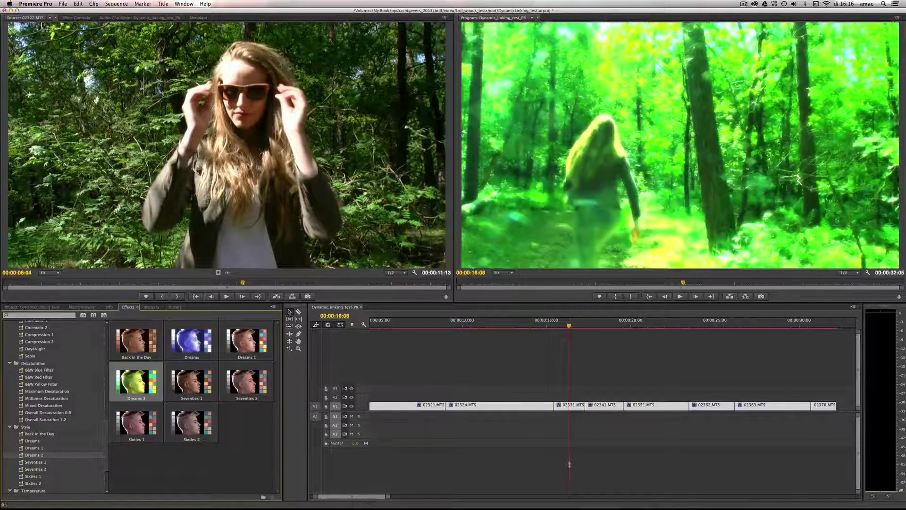
Preview the color look across the sequence, stop at 00:00:06:07, and save the Premiere Pro project
{"action": "left_click", "coordinate": [418, 326]}
{"action": "left_click_drag", "start_coordinate": [416, 331], "coordinate": [824, 329]}
{"action": "left_click", "coordinate": [400, 326]}
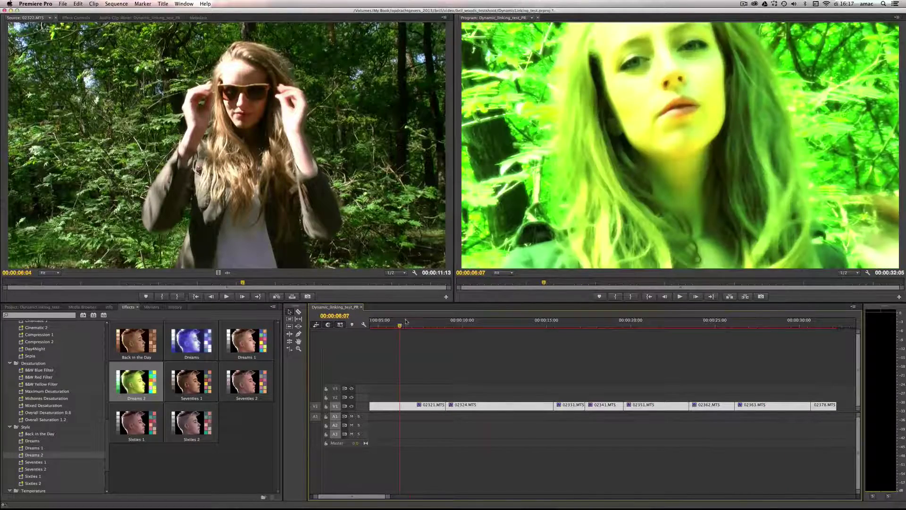
{"action": "key", "text": "super+s"}
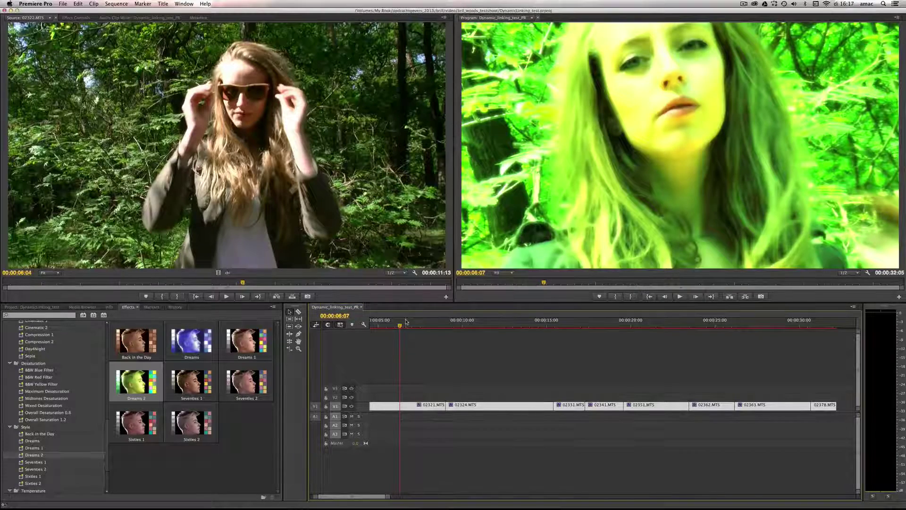
Switch to After Effects, go to 0:00:14:02, and compare the image with the Multiply, Screen and Overlay footage layers hidden and shown
{"action": "key", "text": "super+Tab"}
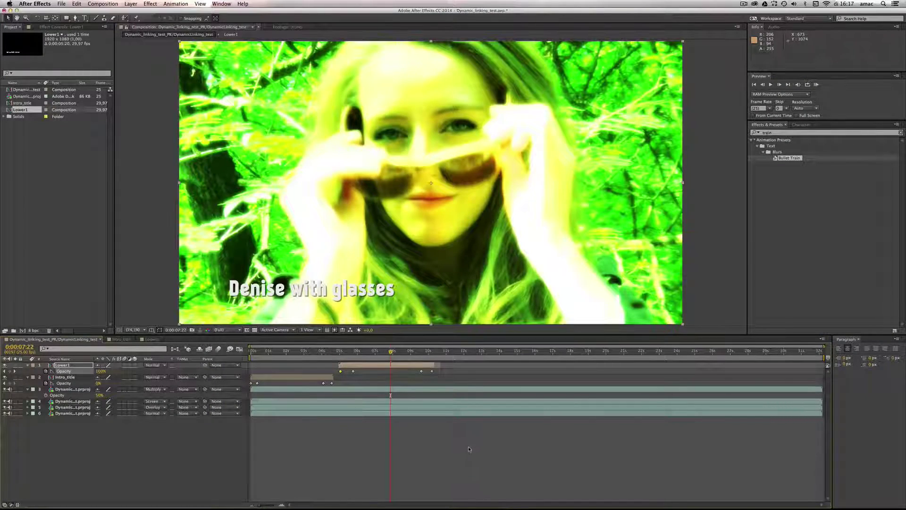
{"action": "left_click_drag", "start_coordinate": [303, 352], "coordinate": [505, 359]}
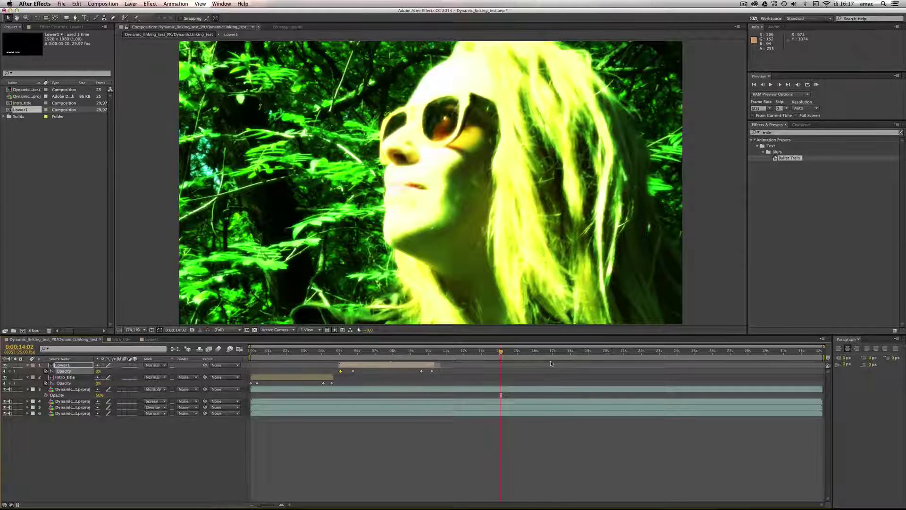
{"action": "left_click", "coordinate": [5, 389]}
{"action": "left_click", "coordinate": [5, 402]}
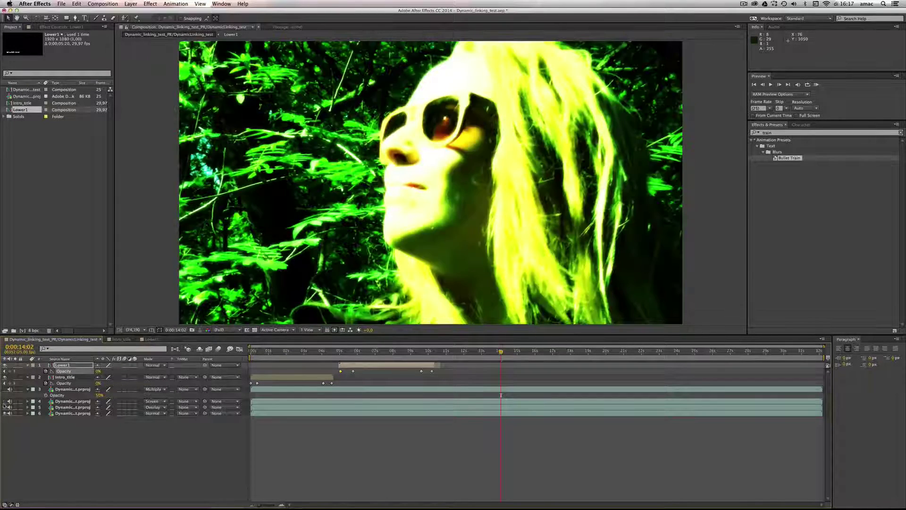
{"action": "left_click", "coordinate": [4, 406]}
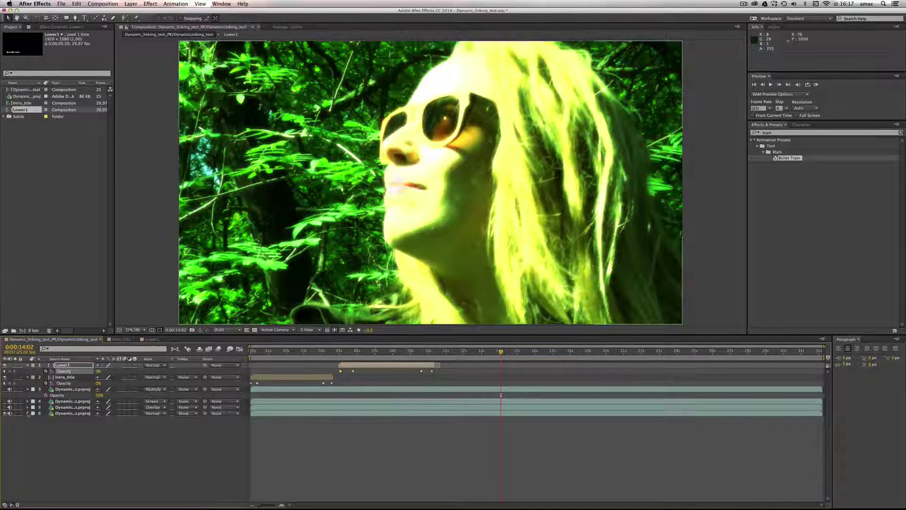
{"action": "left_click", "coordinate": [5, 407]}
{"action": "left_click", "coordinate": [5, 402]}
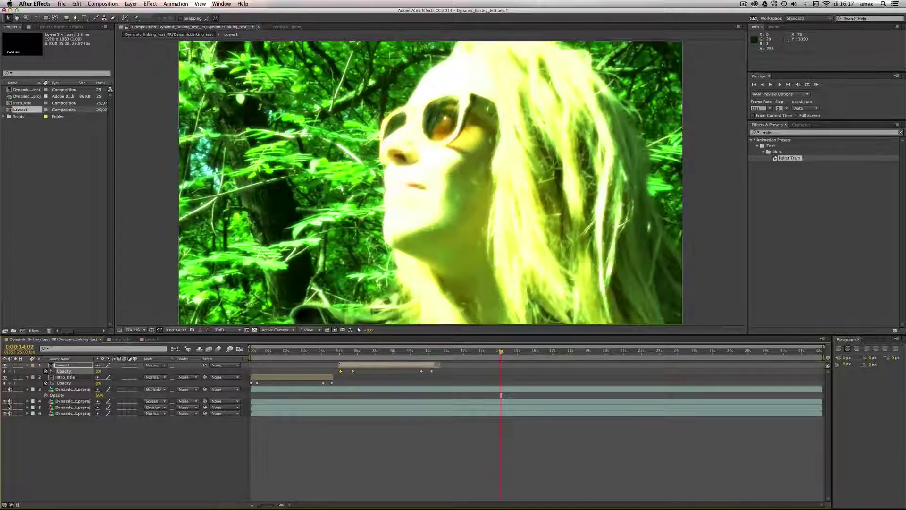
{"action": "left_click", "coordinate": [5, 389]}
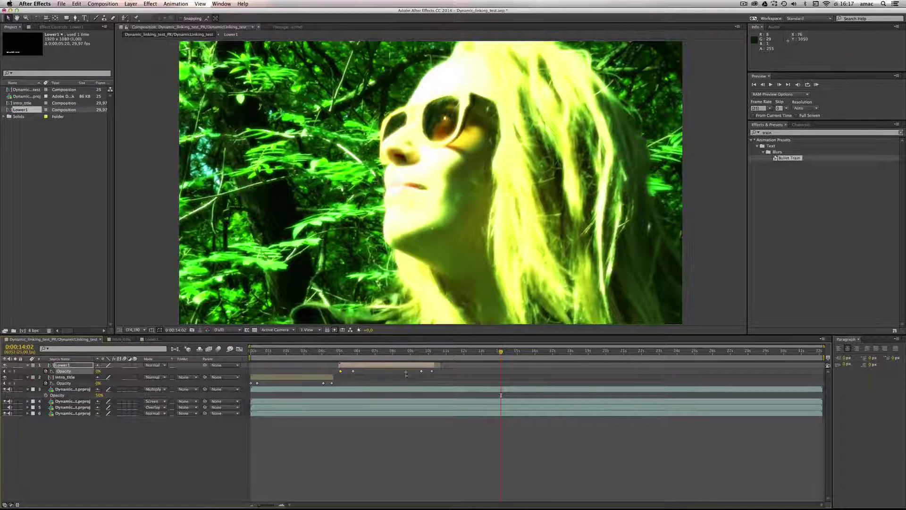
{"action": "left_click", "coordinate": [6, 407]}
Review the updated footage through the rest of the composition and return to the caption at 0:00:07:17
{"action": "left_click_drag", "start_coordinate": [503, 353], "coordinate": [595, 352]}
{"action": "left_click_drag", "start_coordinate": [658, 355], "coordinate": [694, 358]}
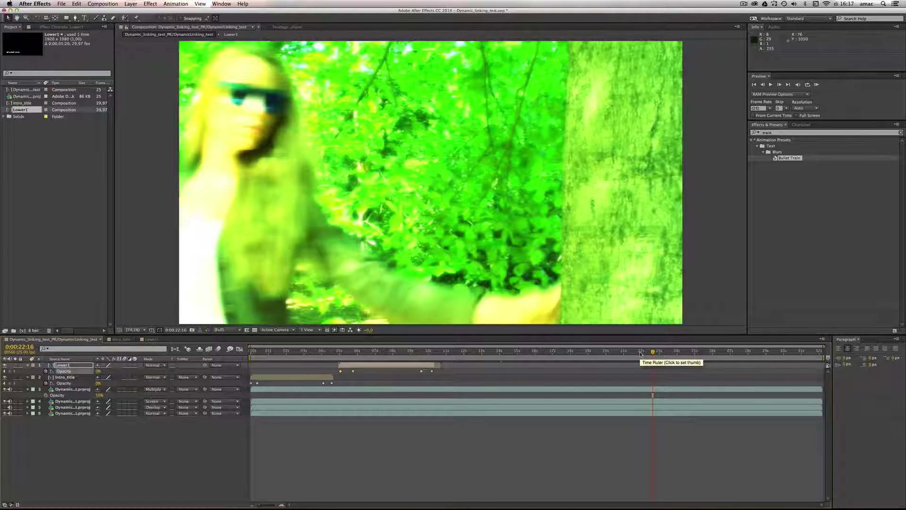
{"action": "left_click_drag", "start_coordinate": [654, 352], "coordinate": [388, 357]}
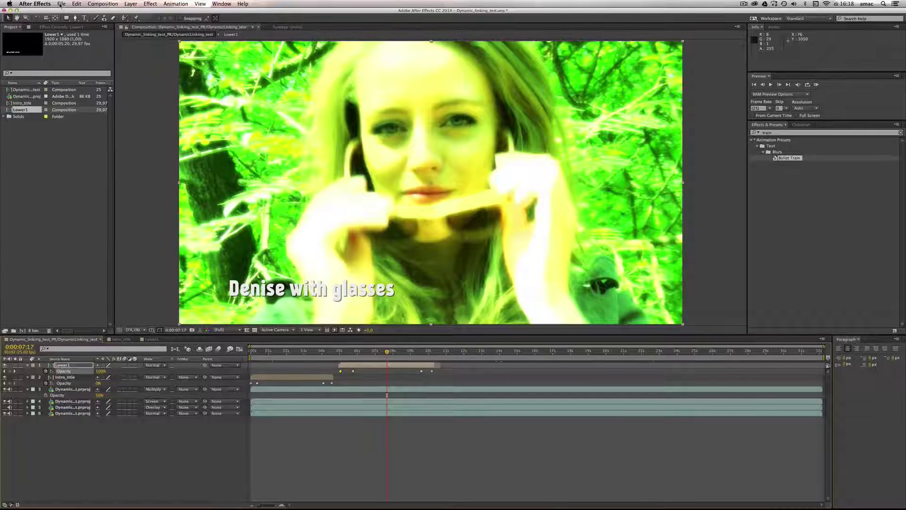
Export the DynamicLinking_test composition by adding it to the Adobe Media Encoder queue
{"action": "left_click", "coordinate": [61, 5]}
{"action": "mouse_move", "coordinate": [94, 102]}
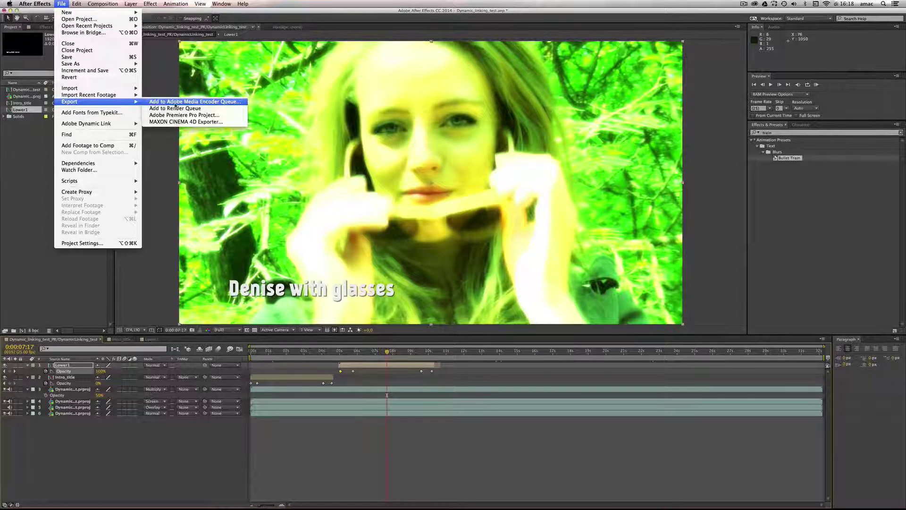
{"action": "left_click", "coordinate": [225, 102]}
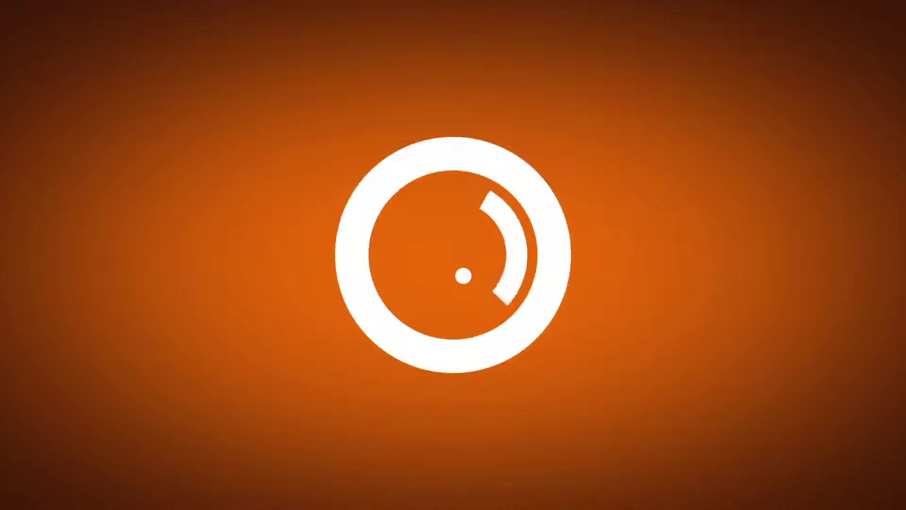